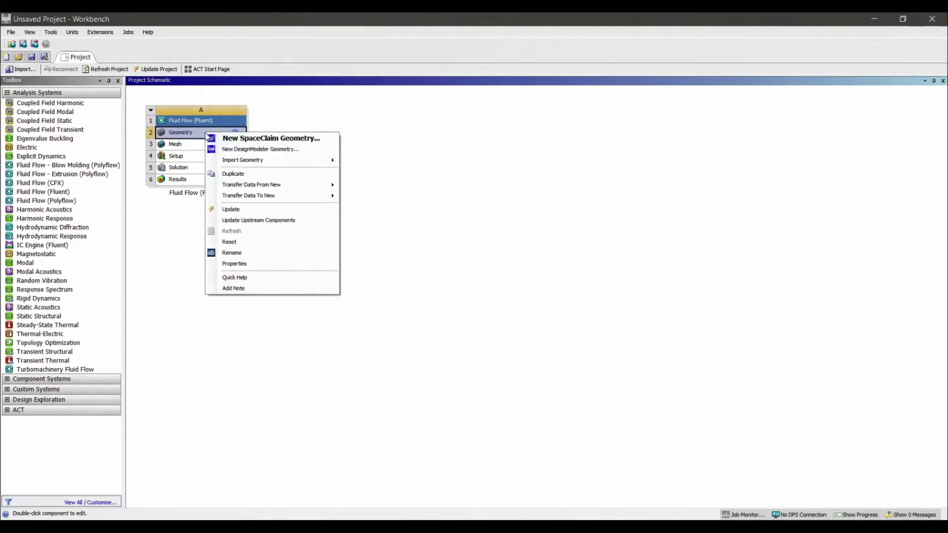
Step: Open a new DesignModeler geometry for the Fluid Flow (Fluent) system and start a sketch on the XY plane
left_click(244, 151)
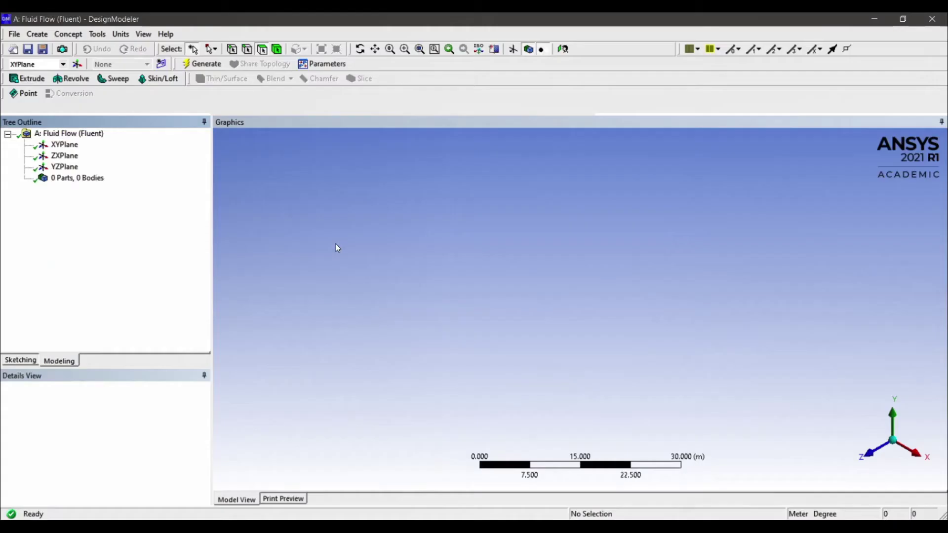
left_click(870, 451)
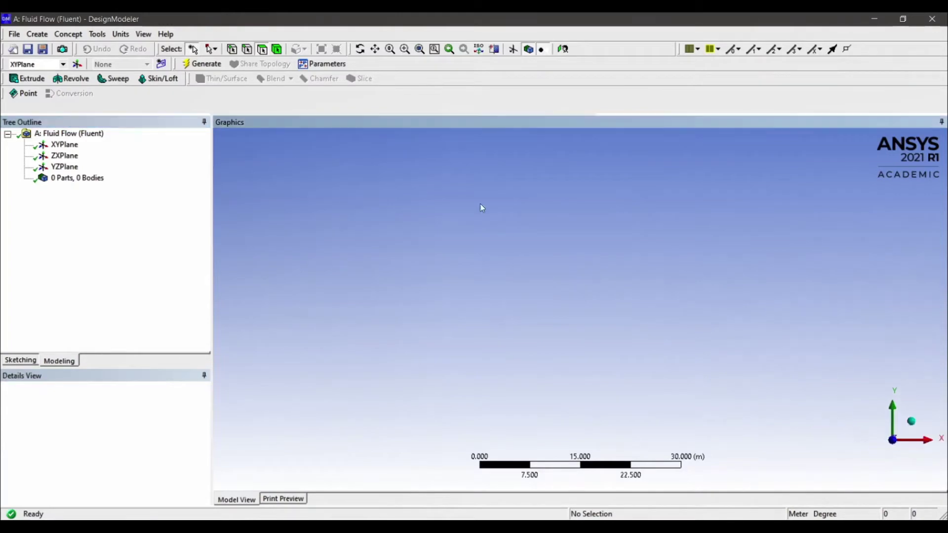
left_click(160, 63)
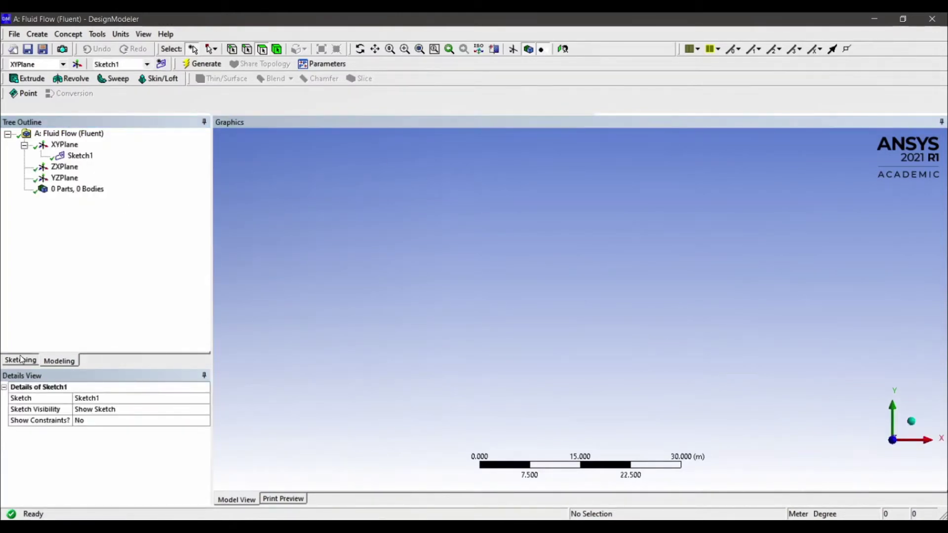
left_click(20, 361)
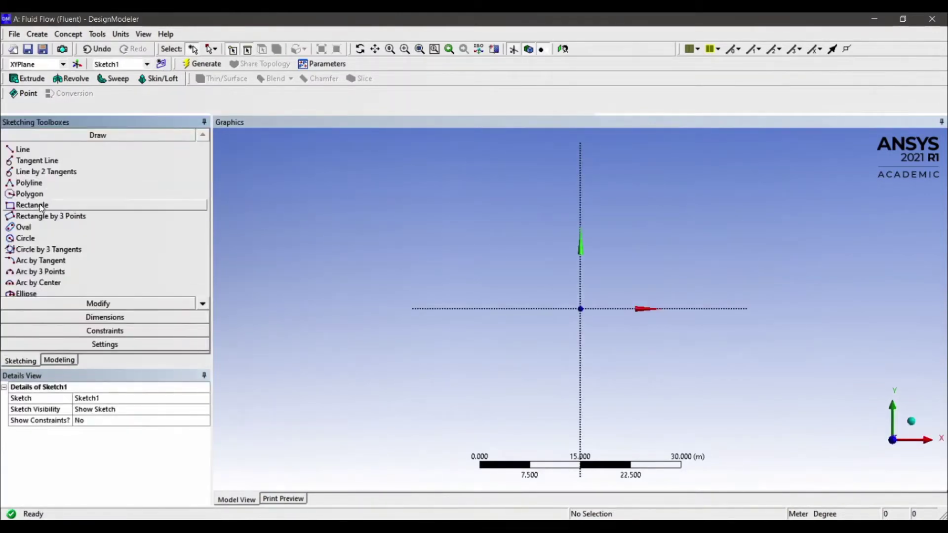
Step: Sketch two concentric circles centred on the origin, about 7.9 m and 24.7 m in diameter
left_click(24, 237)
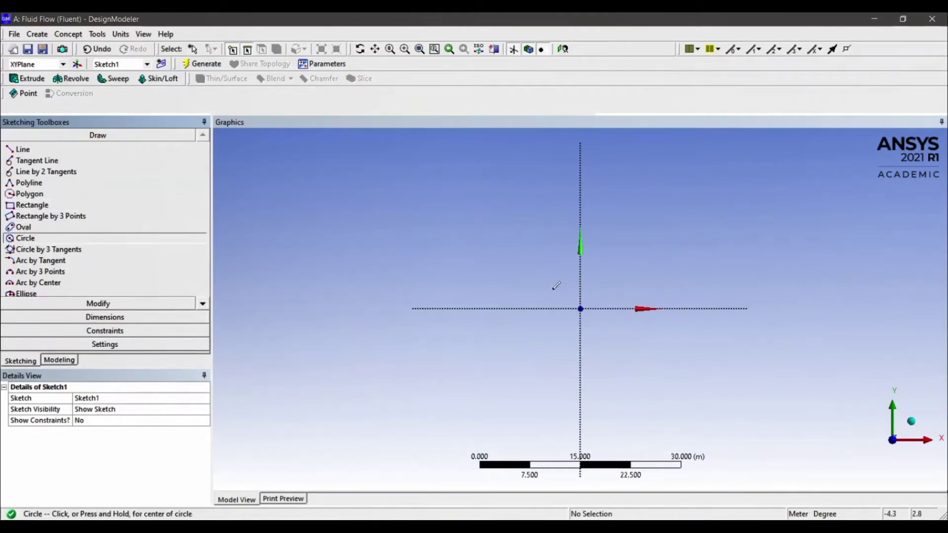
scroll(591, 303, "up", 2)
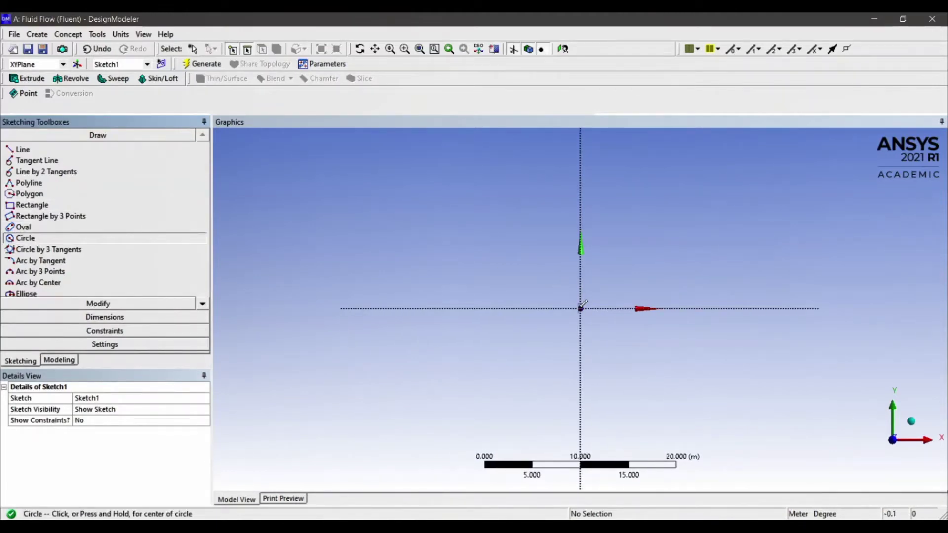
left_click(580, 308)
left_click(607, 282)
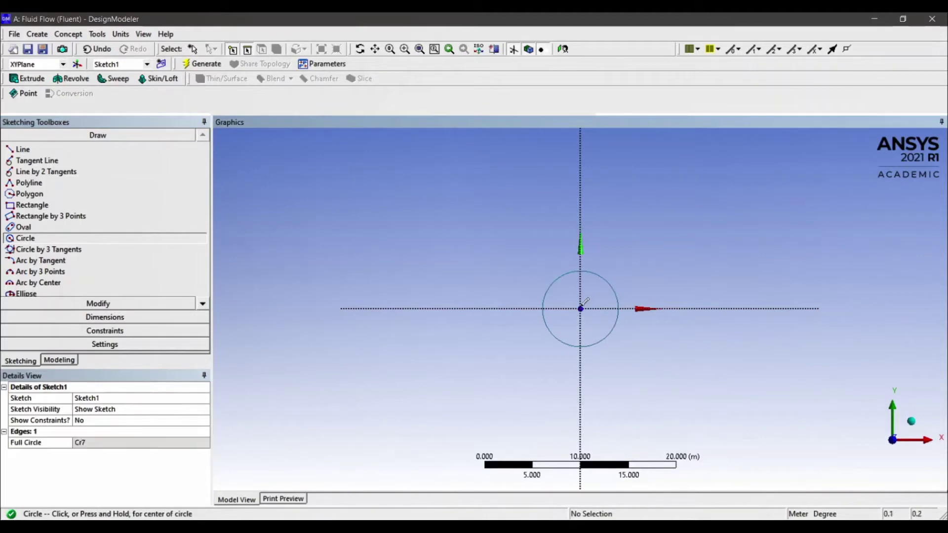
left_click(580, 309)
left_click(685, 253)
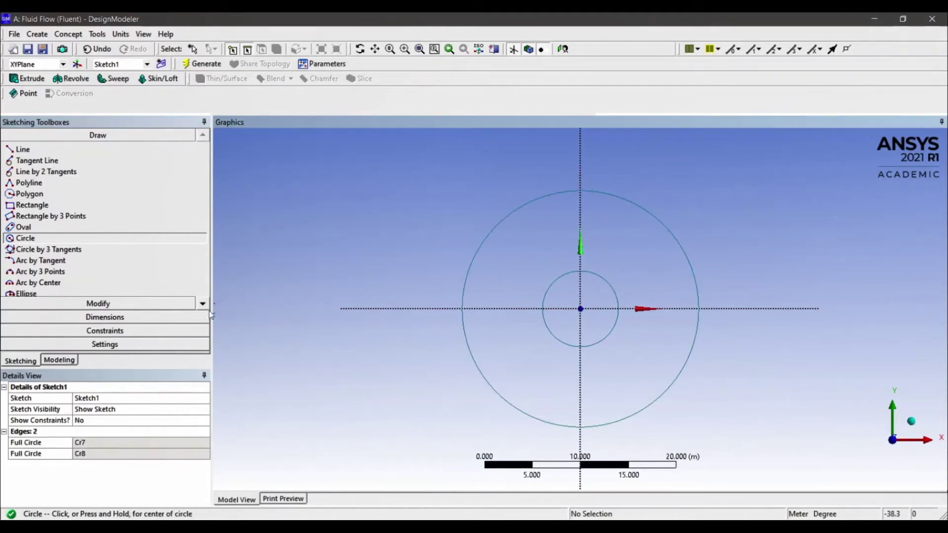
Step: Add diameter dimensions to the inner and outer circles using the General dimension tool
left_click(162, 318)
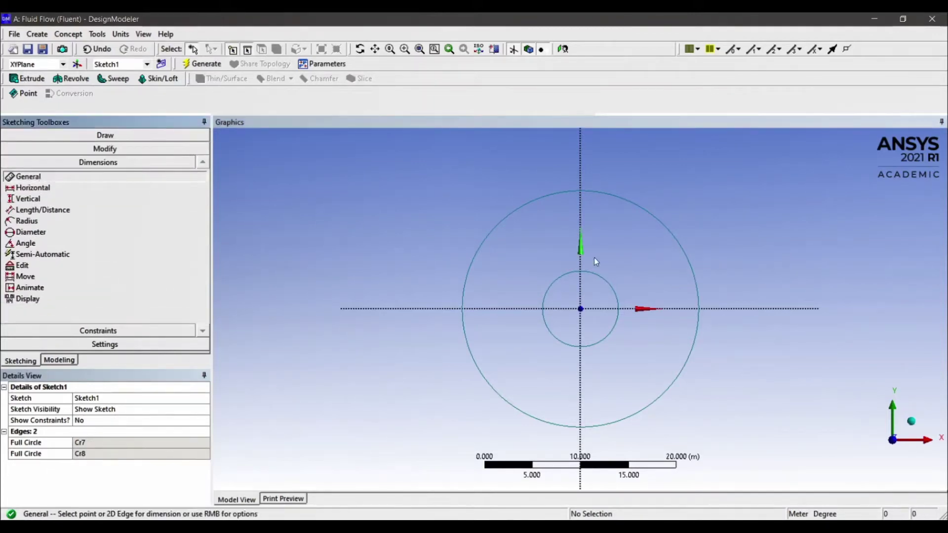
left_click(547, 284)
left_click(511, 282)
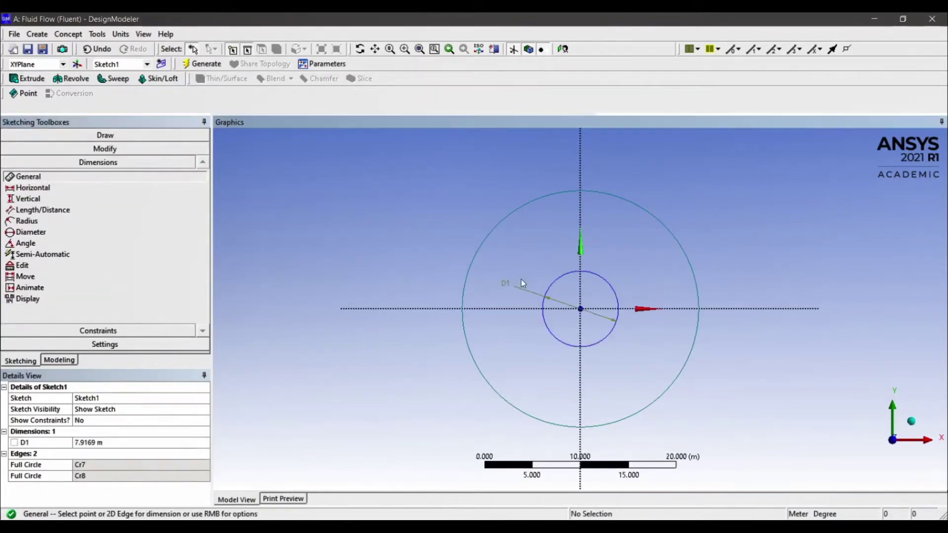
left_click(684, 247)
left_click(706, 228)
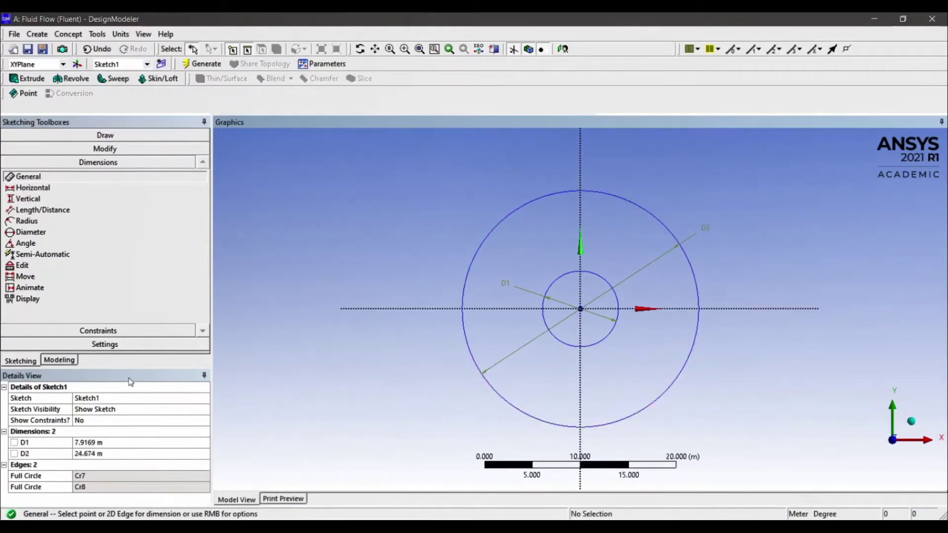
Step: Set the inner circle's diameter to 1 m and the outer circle's diameter to 64 m
left_click(104, 443)
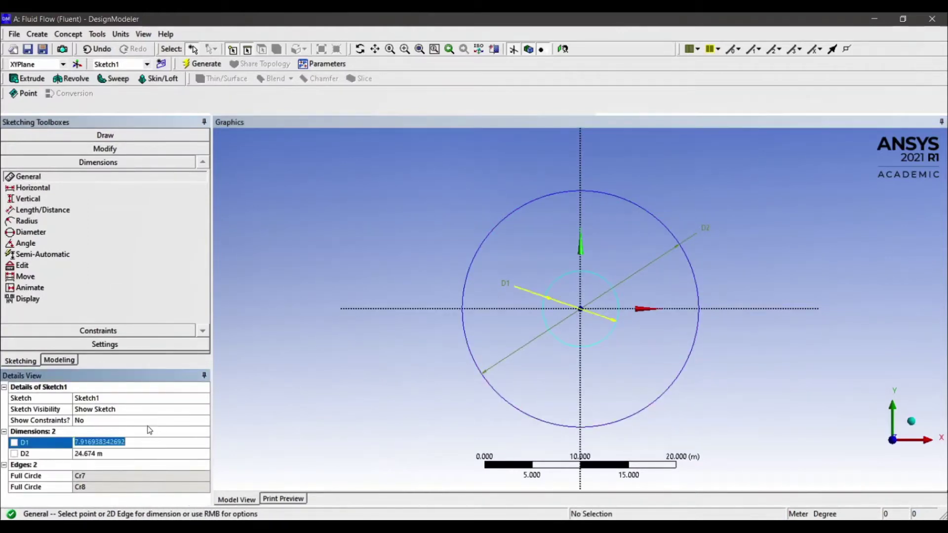
type("1")
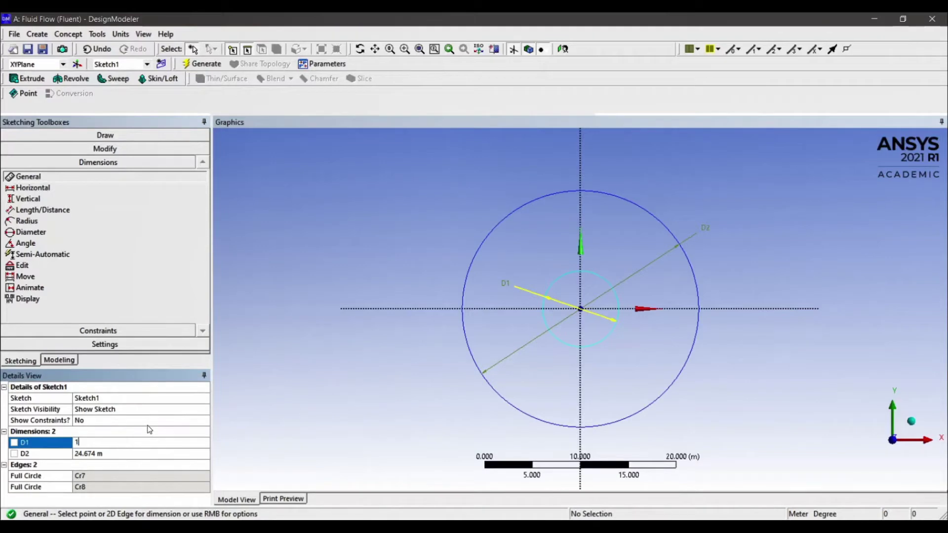
key("Return")
left_click(115, 453)
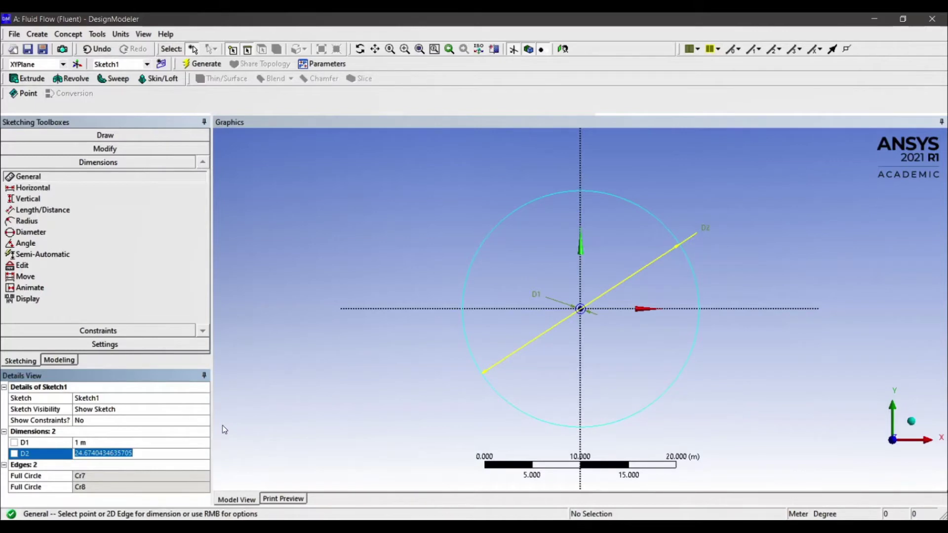
type("64")
key("Return")
scroll(295, 337, "down", 4)
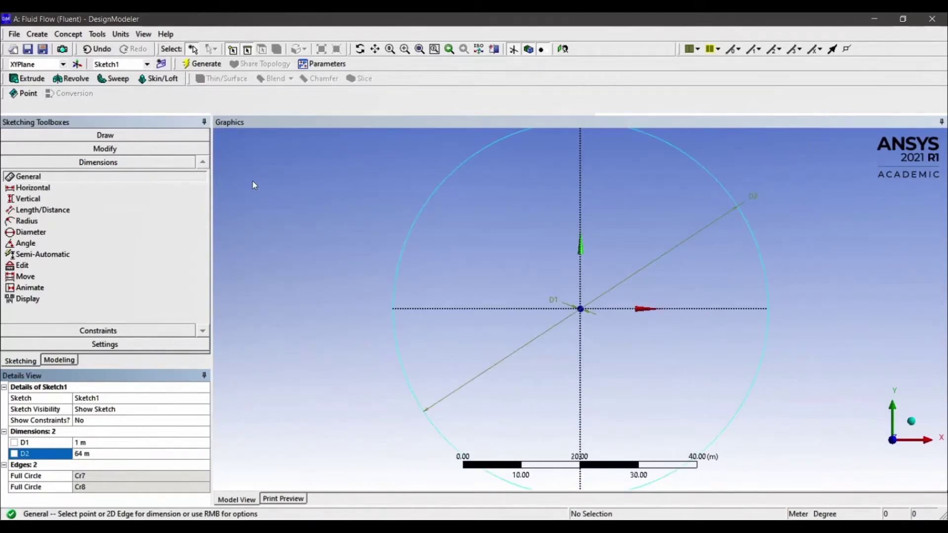
Step: Create and generate a surface from Sketch1 with Surfaces From Sketches, keeping the Add Material operation
left_click(68, 34)
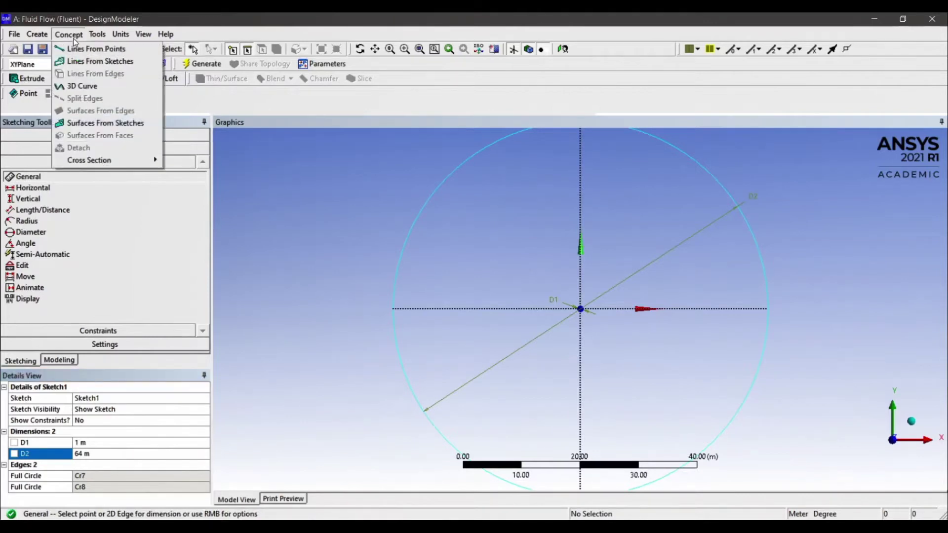
left_click(123, 121)
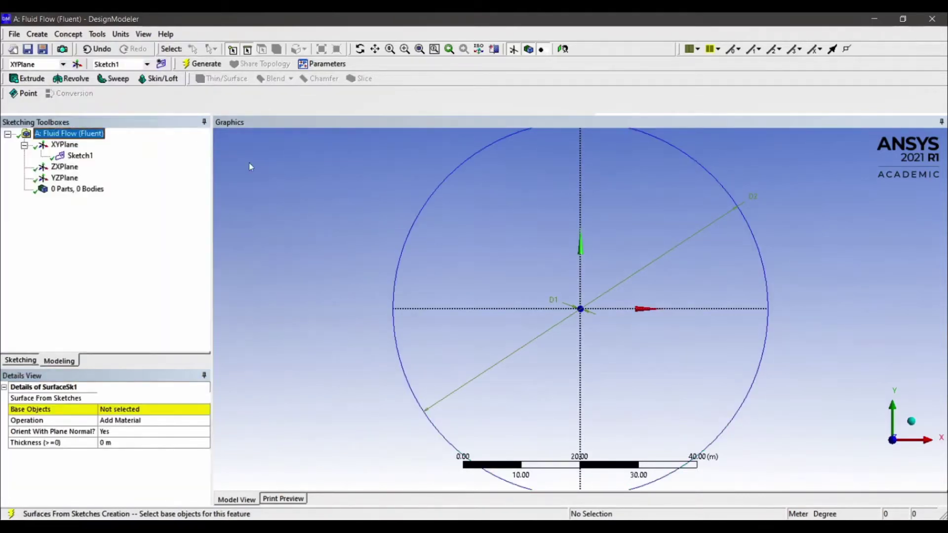
left_click(80, 155)
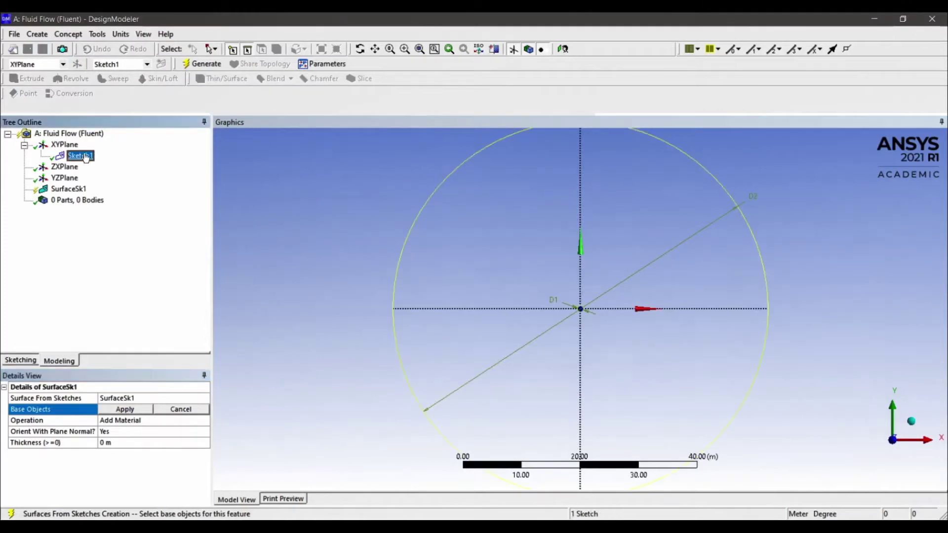
left_click(125, 409)
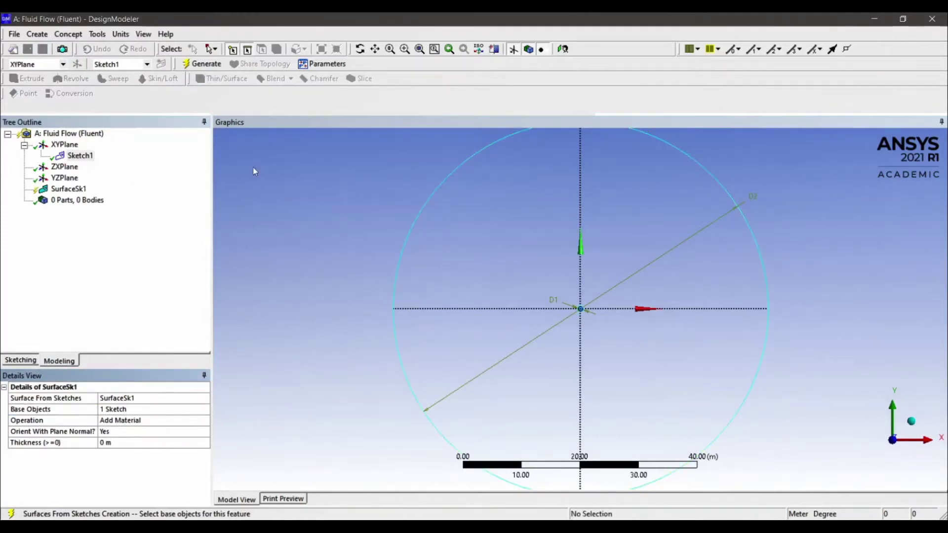
left_click(204, 71)
scroll(557, 306, "up", 5)
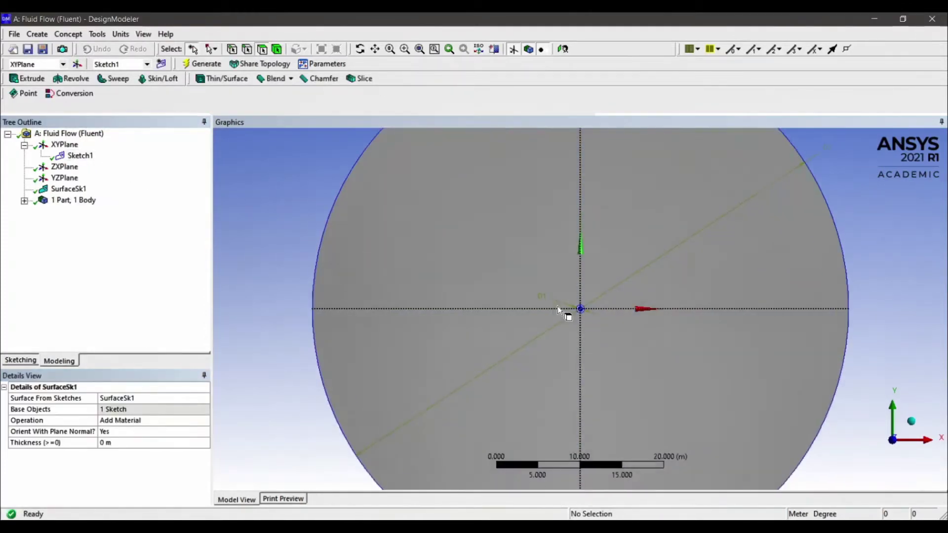
scroll(560, 306, "down", 5)
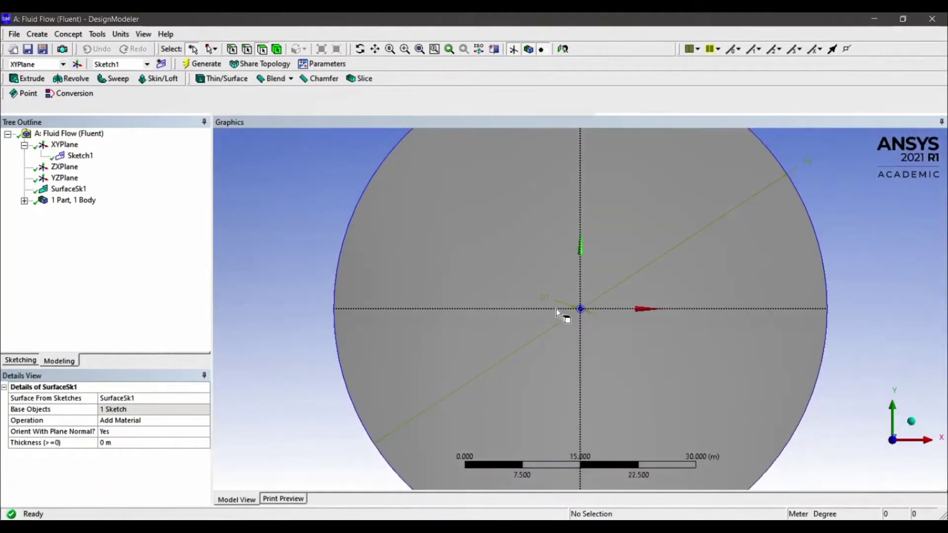
scroll(556, 309, "down", 1)
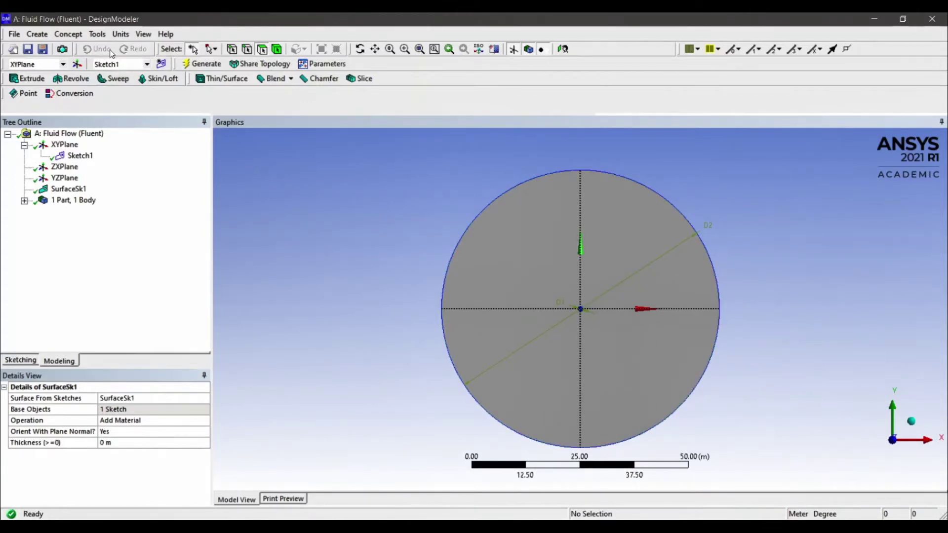
Step: Start a second sketch on the XY plane and draw a vertical line along the Y axis extending past both sides of the outer circle
left_click(161, 64)
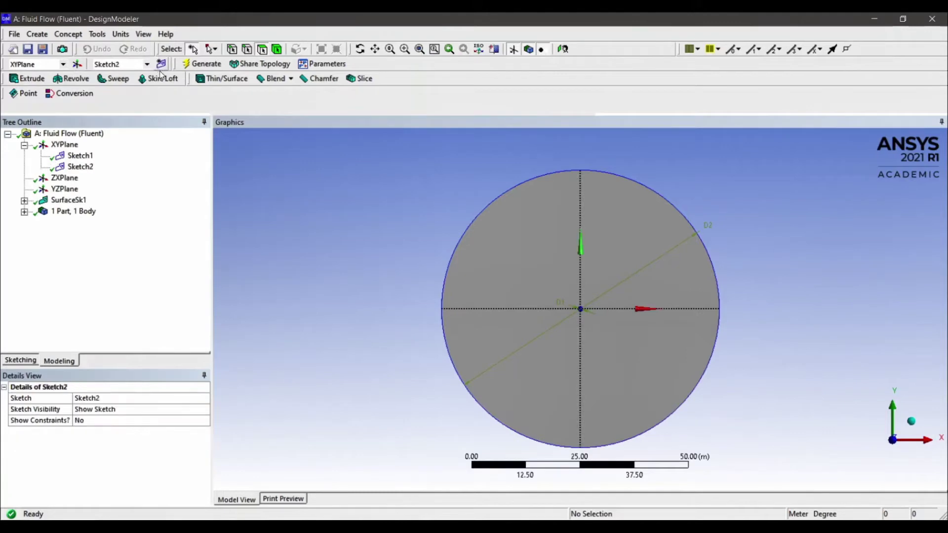
left_click(30, 360)
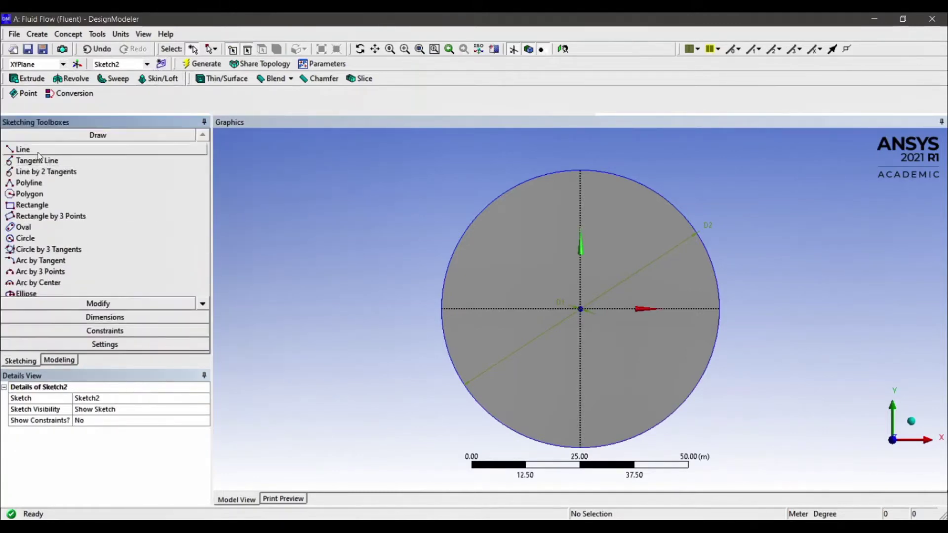
left_click(33, 153)
scroll(521, 168, "down", 1)
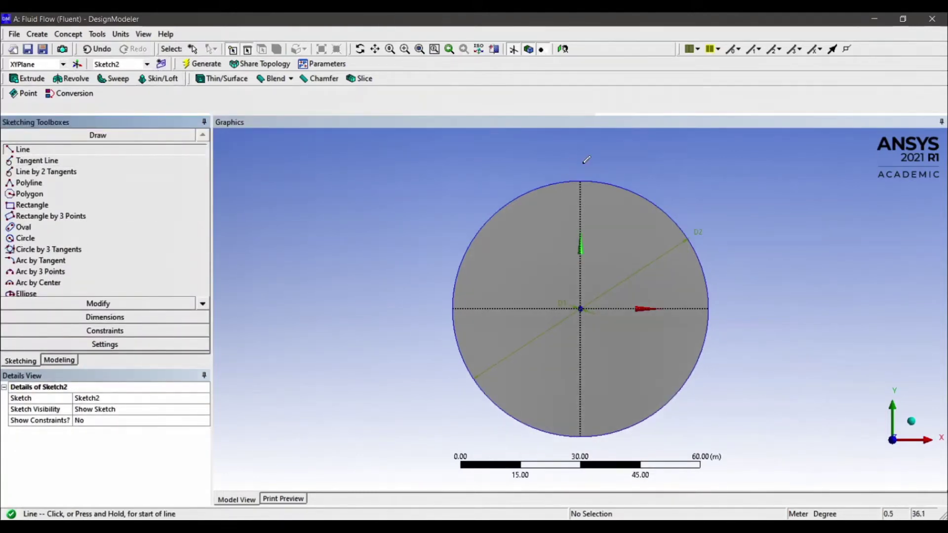
left_click(581, 158)
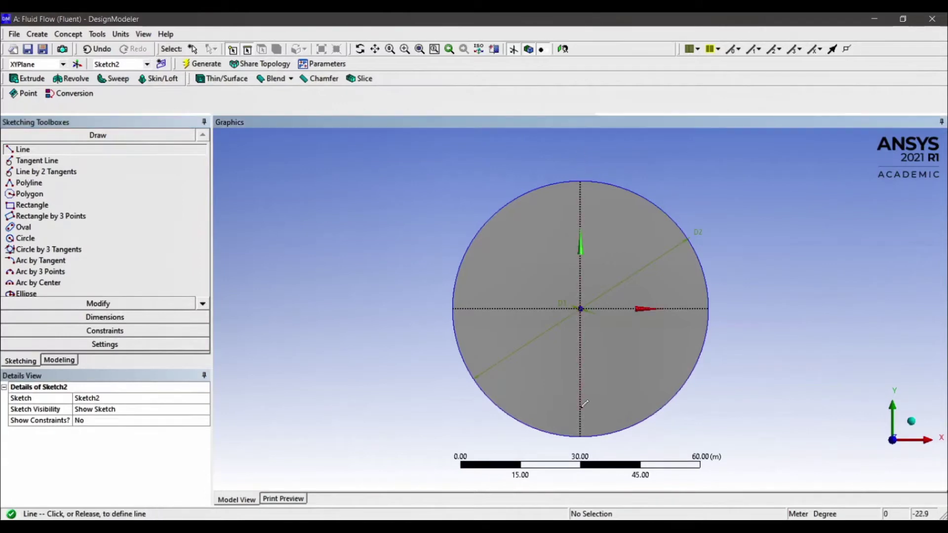
left_click(580, 450)
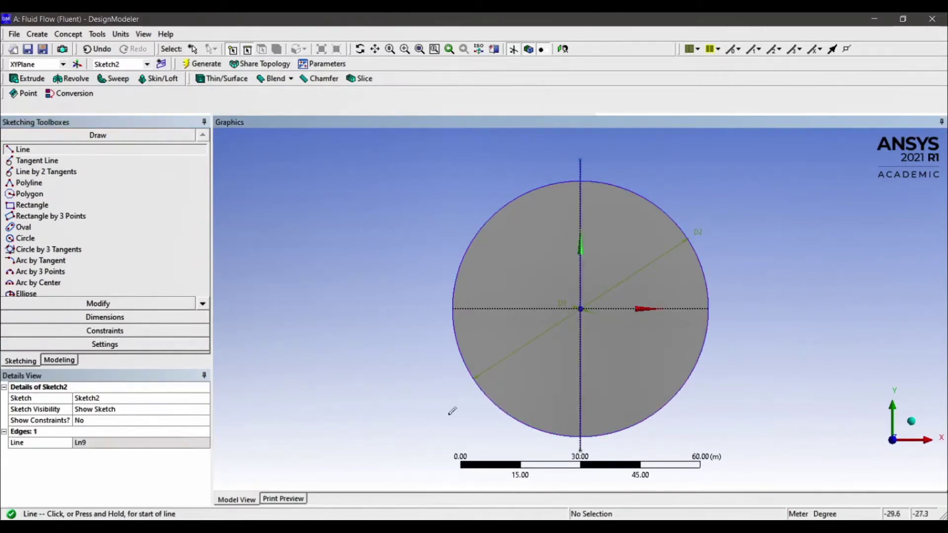
Step: Trim the vertical line's ends outside the outer circle and its portion inside the inner circle
left_click(109, 305)
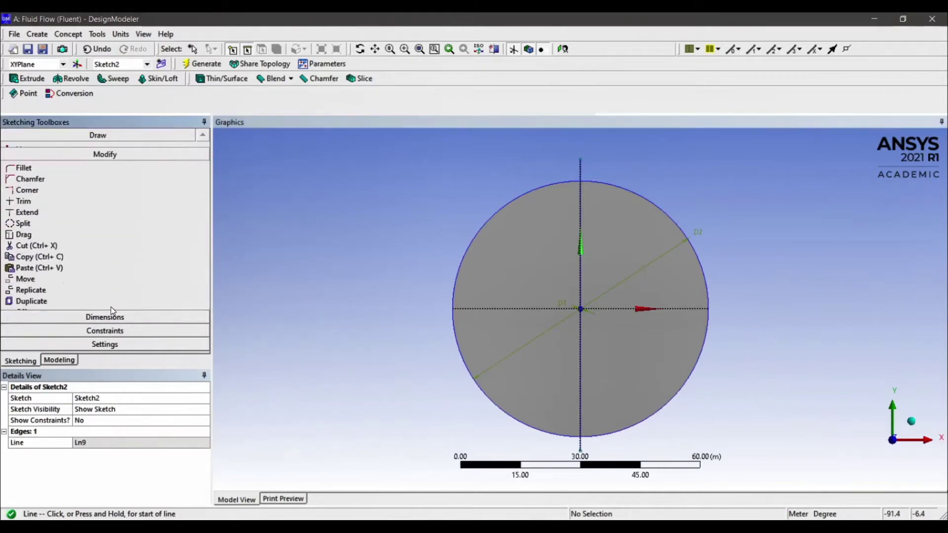
left_click(49, 196)
left_click(581, 169)
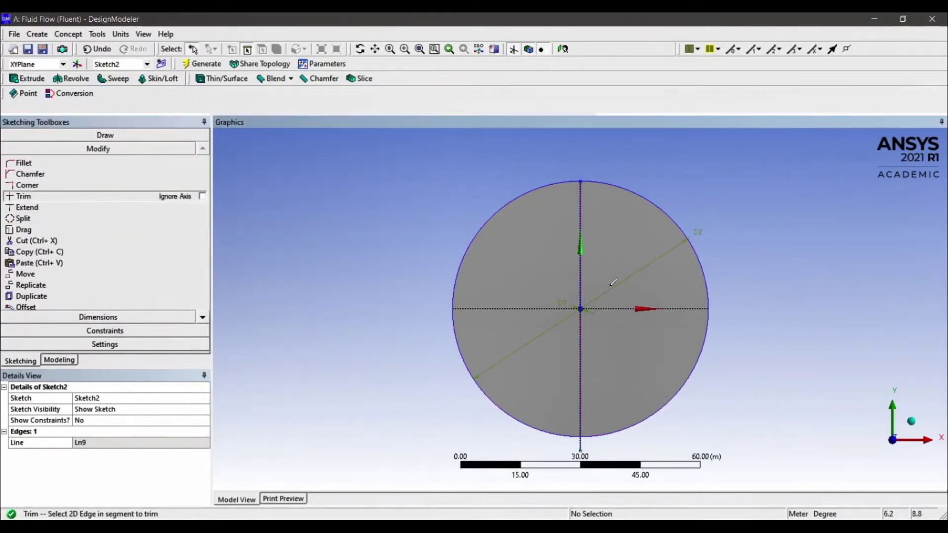
left_click(583, 443)
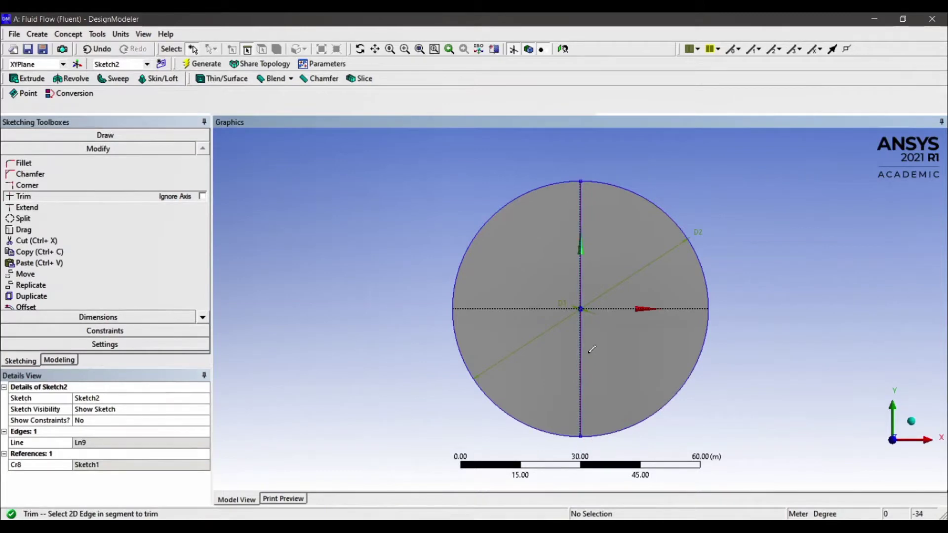
scroll(591, 356, "up", 10)
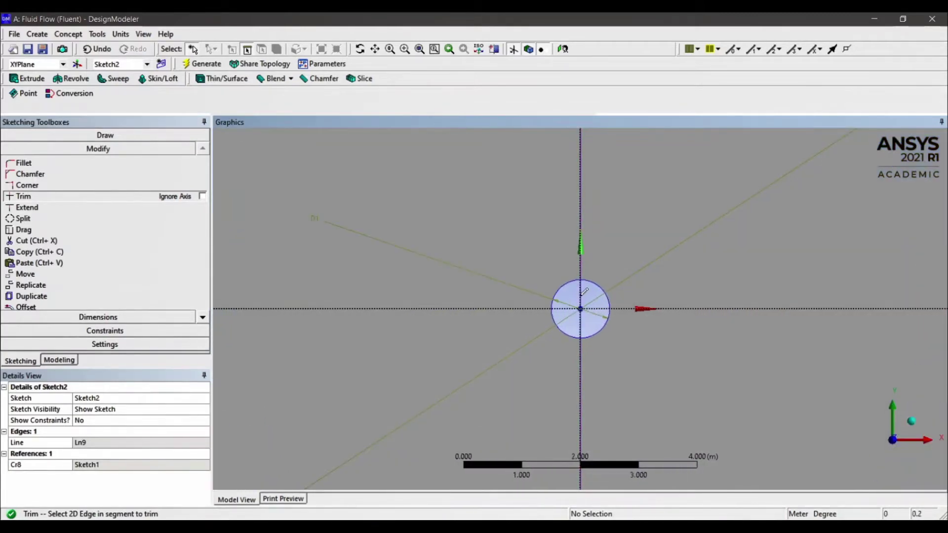
left_click(582, 294)
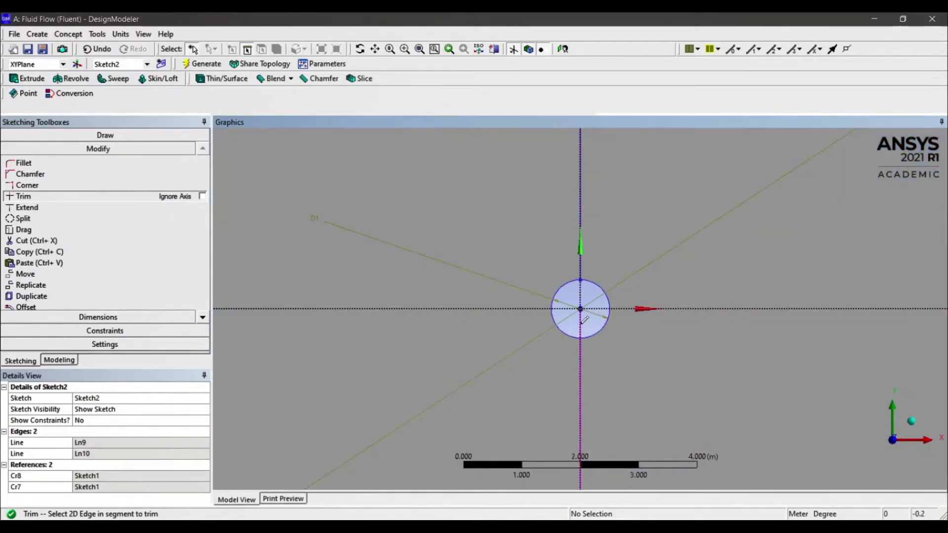
scroll(581, 296, "down", 9)
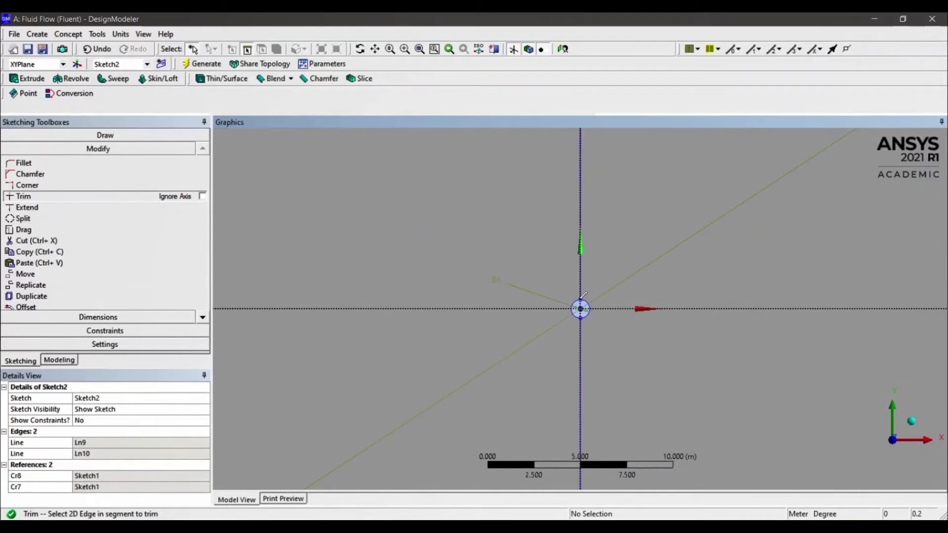
Step: Create and generate line bodies from the vertical lines of Sketch2 with Lines From Sketches, keeping the Add Material operation
left_click(68, 34)
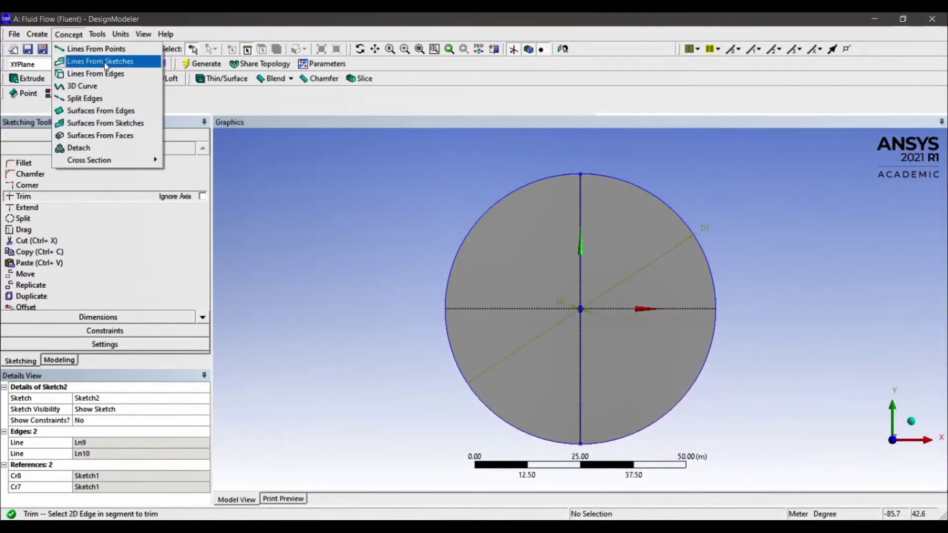
left_click(102, 62)
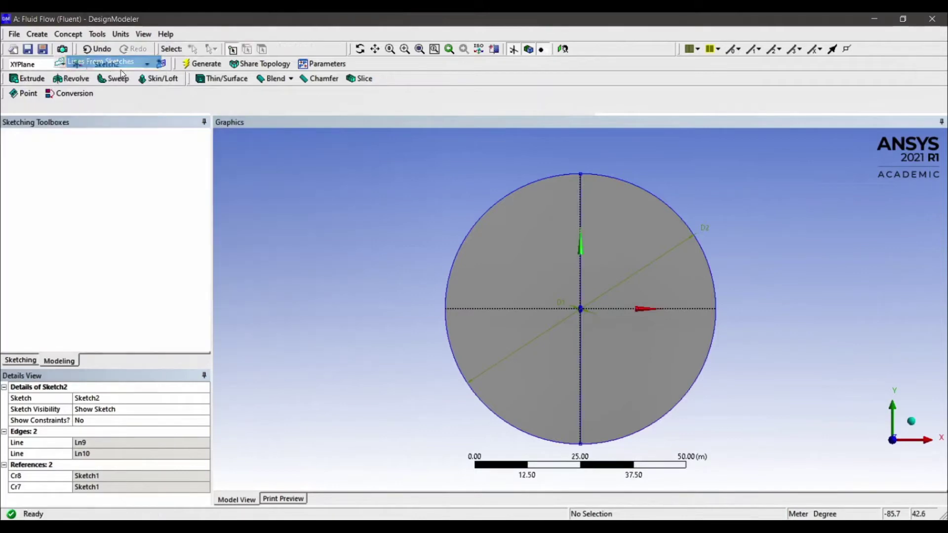
left_click(580, 207)
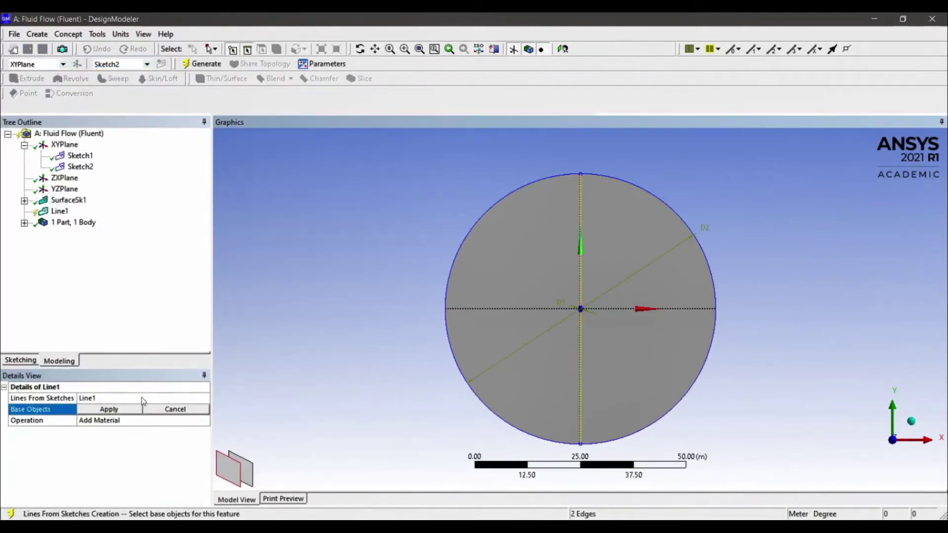
left_click(110, 409)
left_click(203, 63)
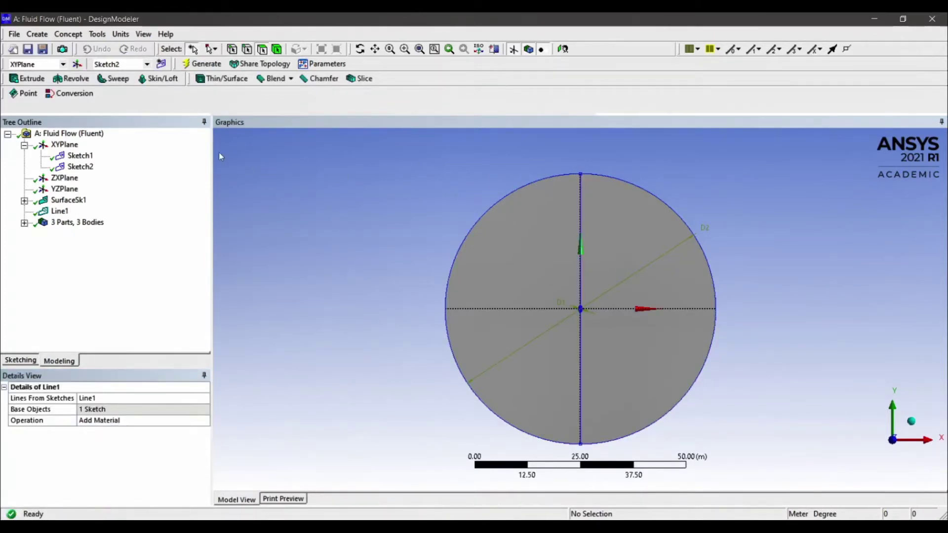
Step: Start a Projection of type Edges On Body and assign both vertical lines as its edges
left_click(97, 34)
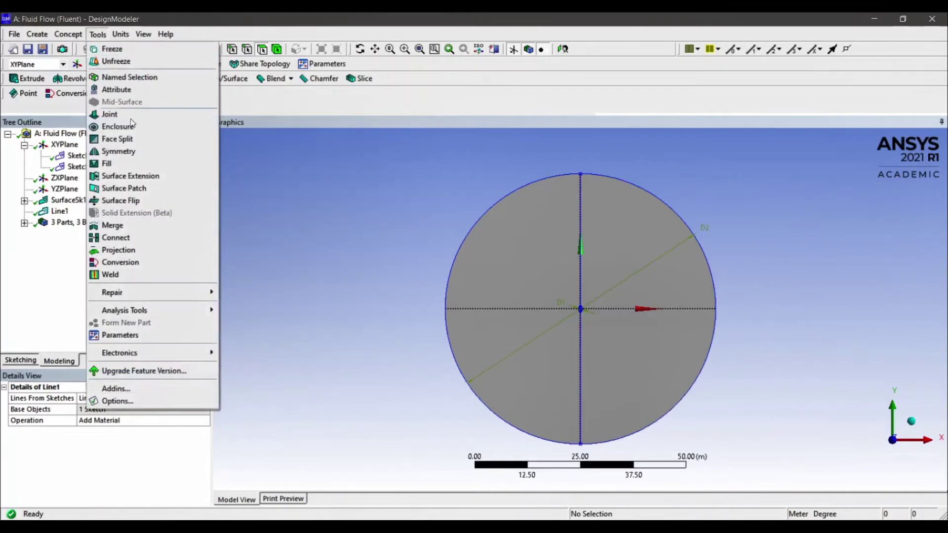
left_click(143, 250)
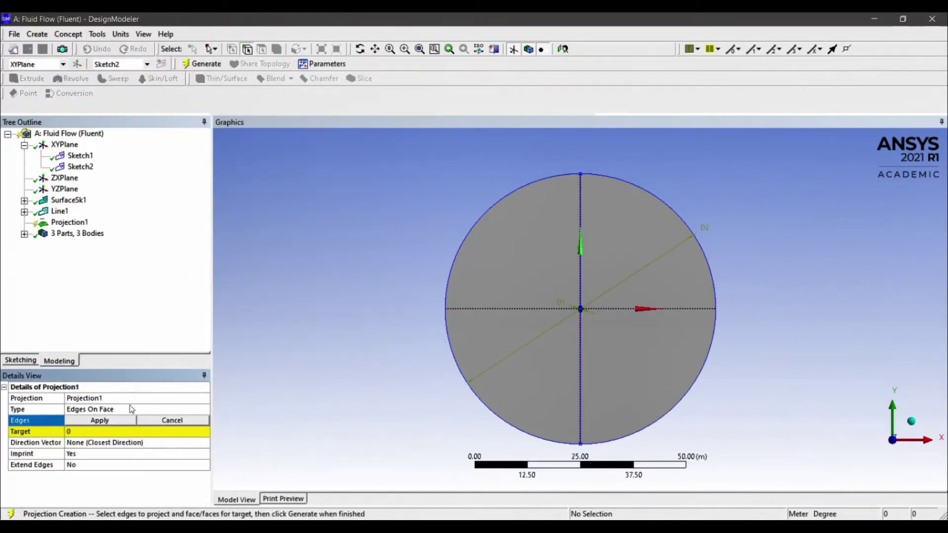
left_click(140, 411)
left_click(205, 410)
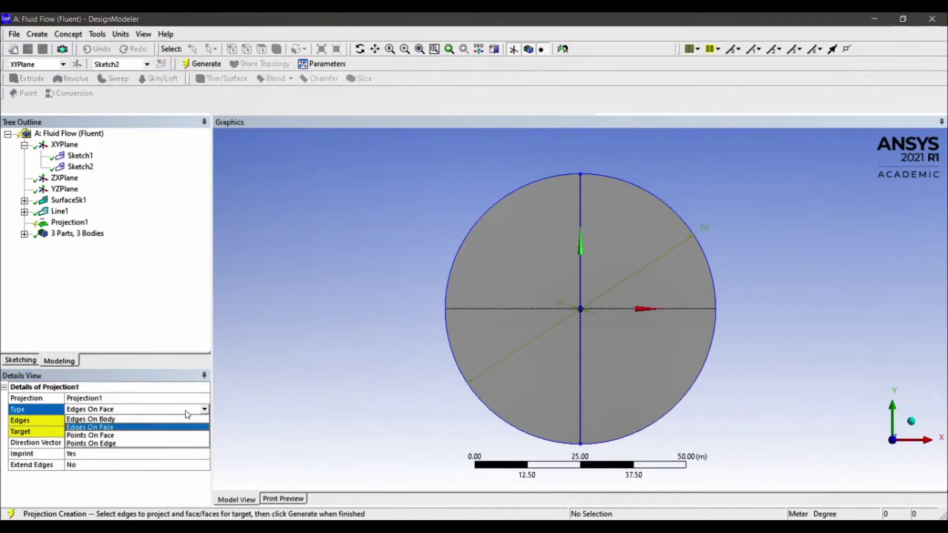
left_click(147, 420)
left_click(94, 421)
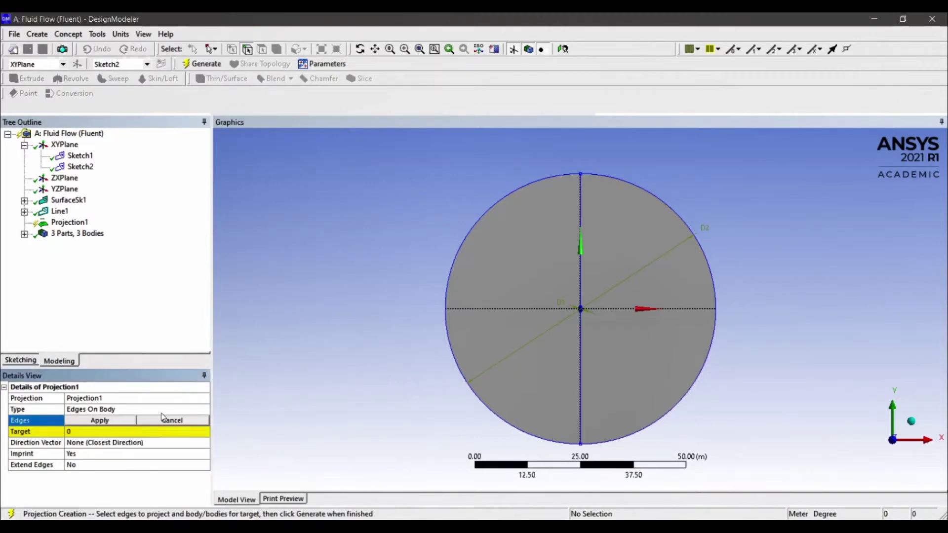
left_click(580, 213)
left_click(579, 345, "ctrl")
left_click(100, 420)
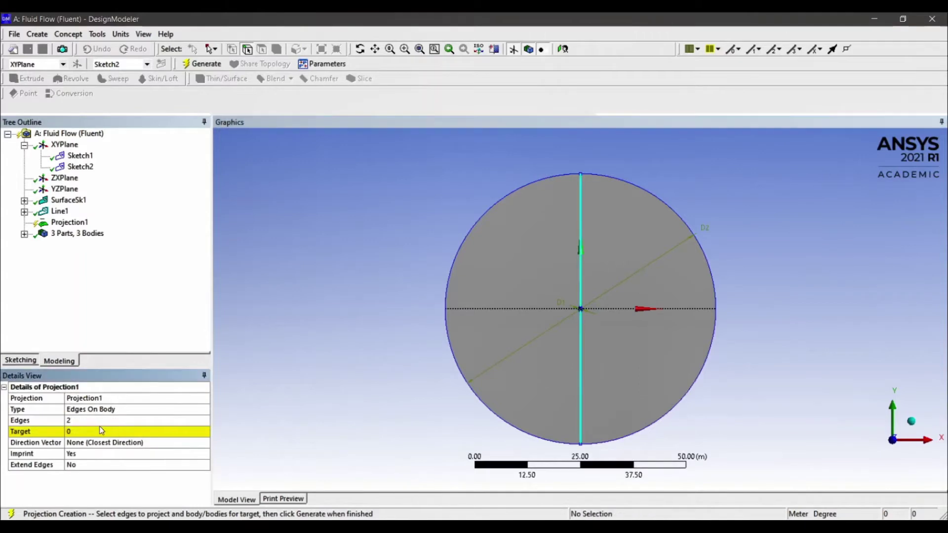
Step: Assign the circular surface body as the projection's target and generate the feature
left_click(98, 432)
left_click(515, 268)
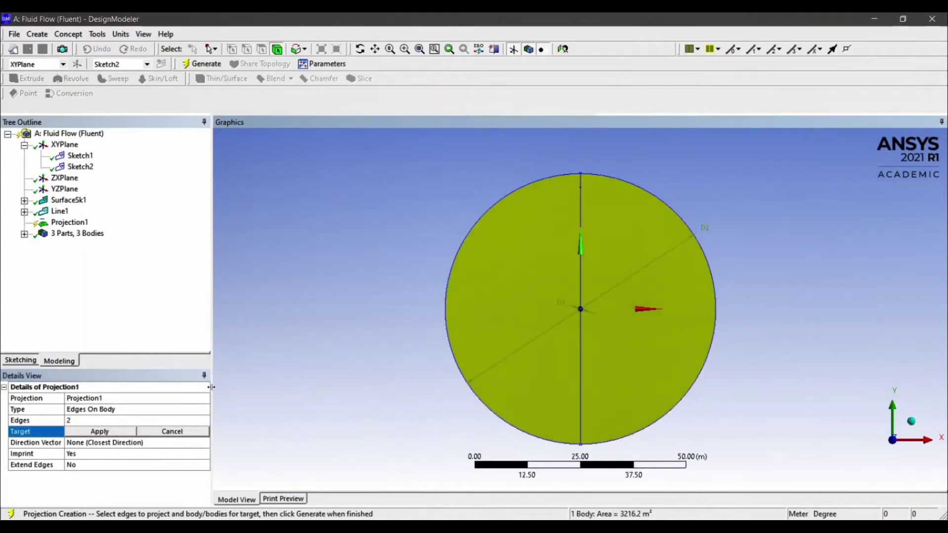
left_click(100, 431)
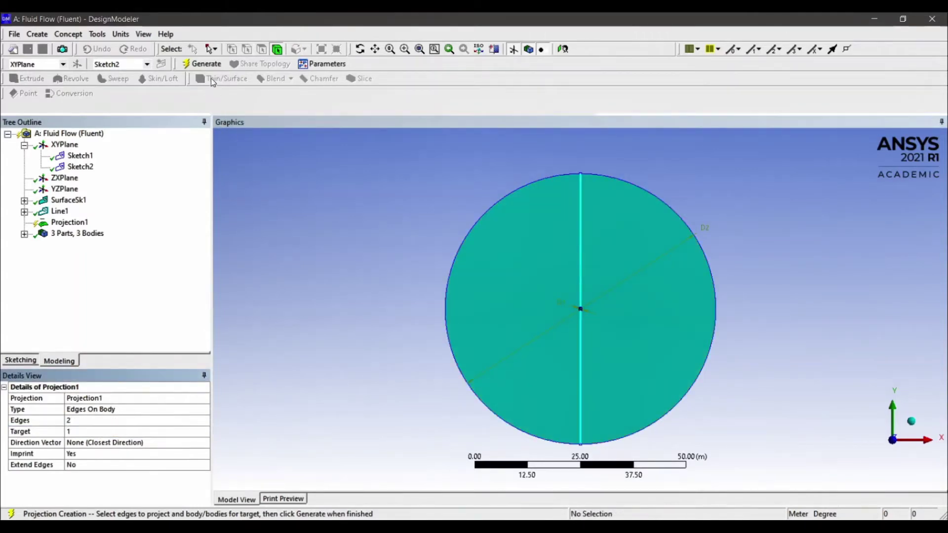
left_click(203, 64)
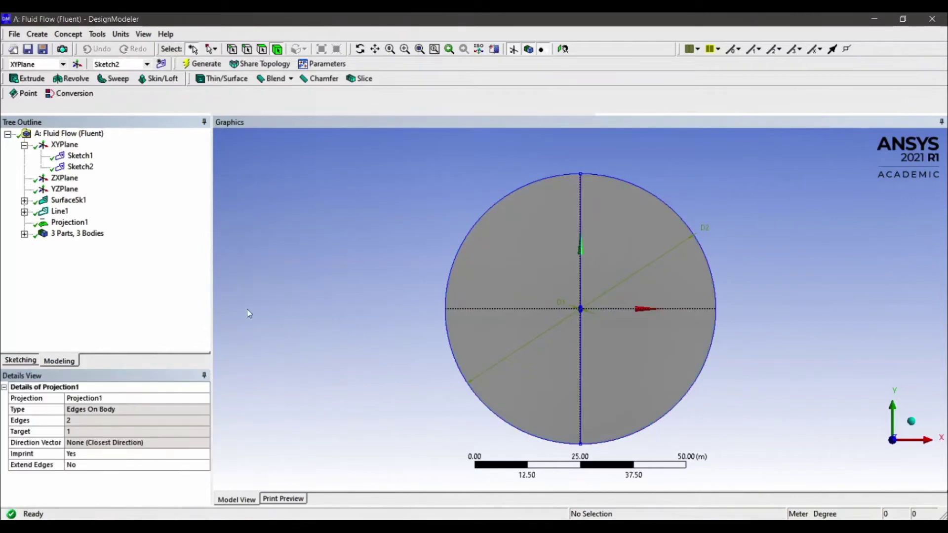
Step: Suppress the two line bodies under the model's parts and bodies
left_click(25, 234)
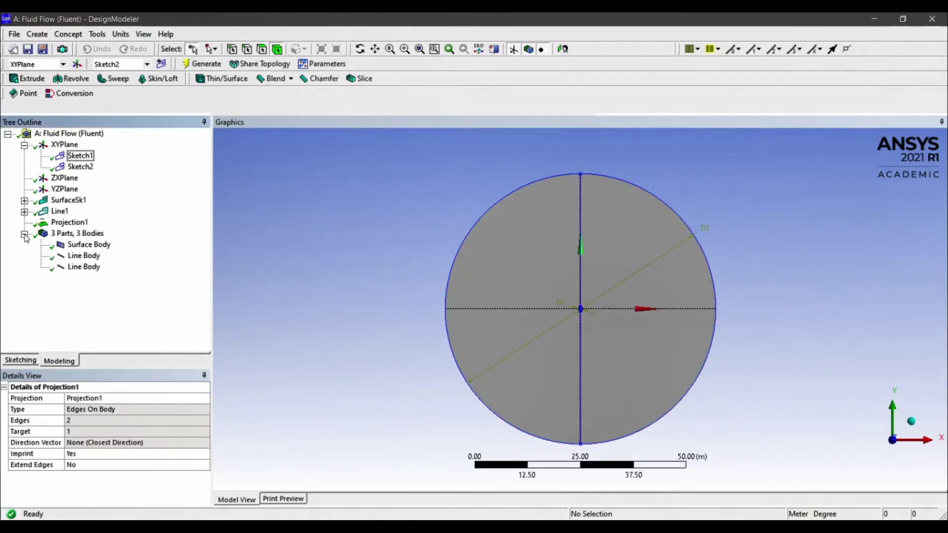
left_click(84, 255)
left_click(84, 267, "ctrl")
right_click(84, 267)
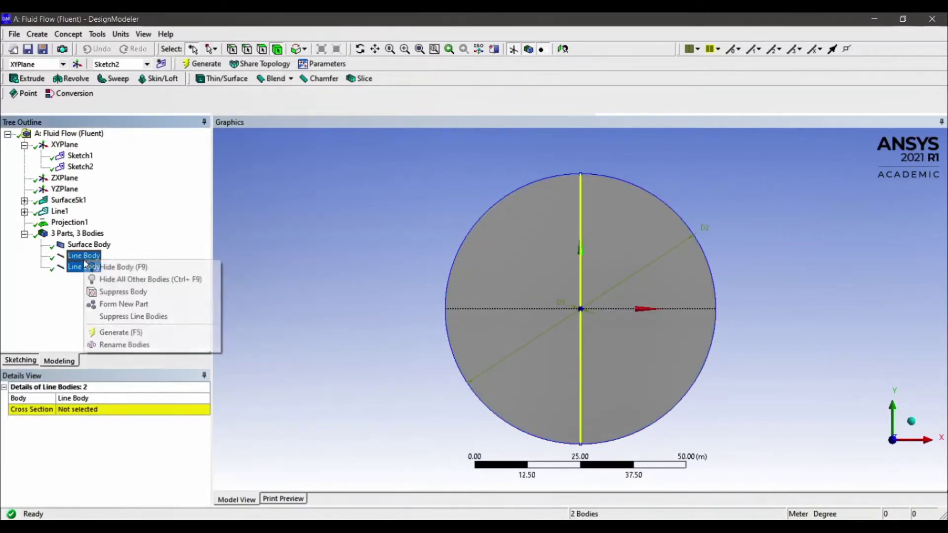
left_click(122, 292)
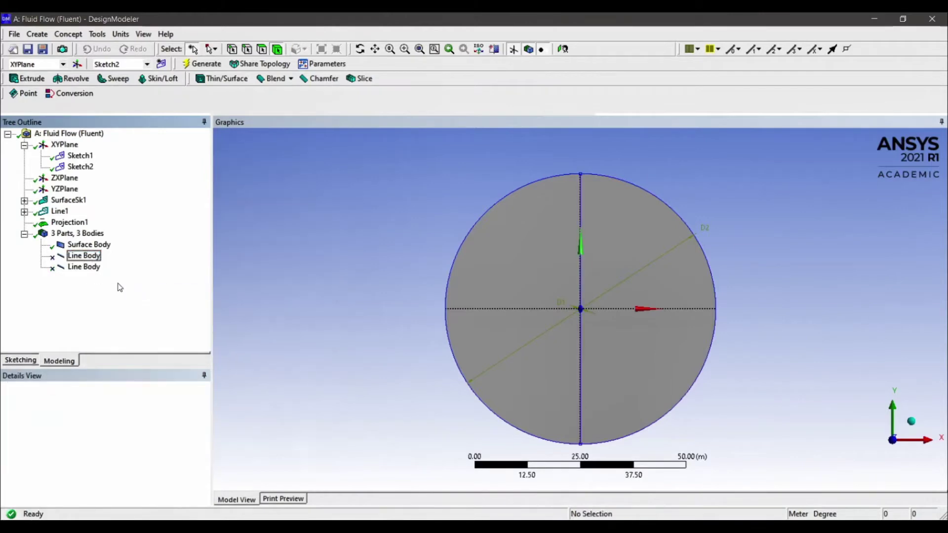
Step: Set the surface body's Fluid/Solid property to Fluid
left_click(92, 247)
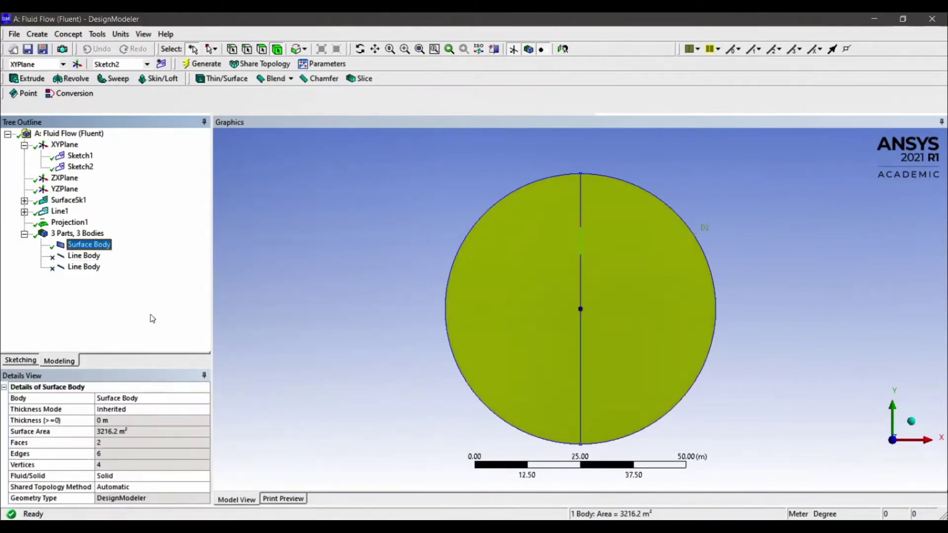
left_click(121, 475)
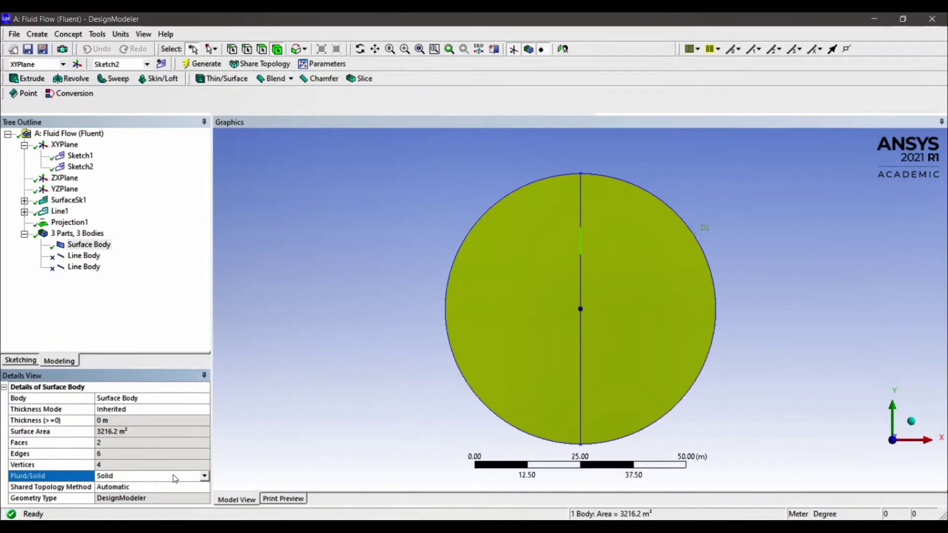
left_click(155, 476)
left_click(143, 487)
left_click(321, 387)
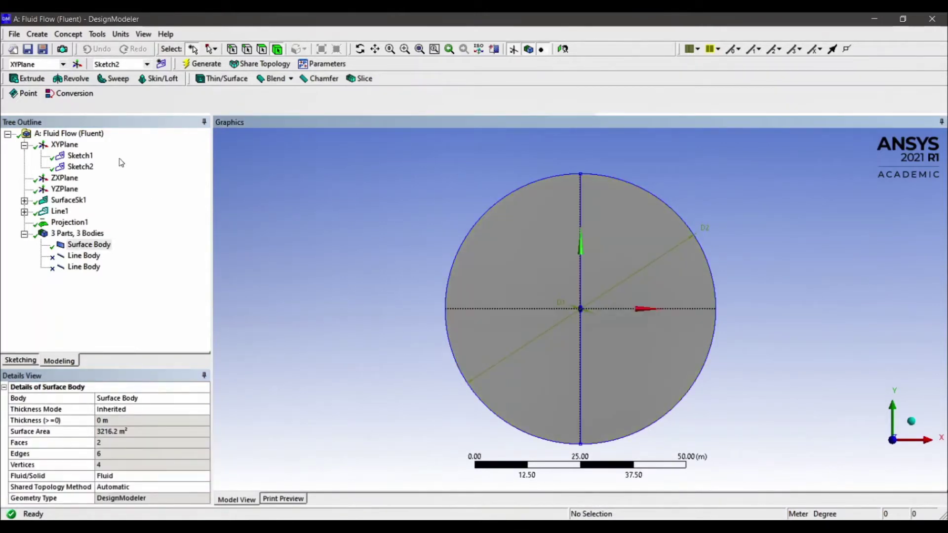
Step: Save the project as "int project 2" and return to the Workbench project schematic
left_click(30, 49)
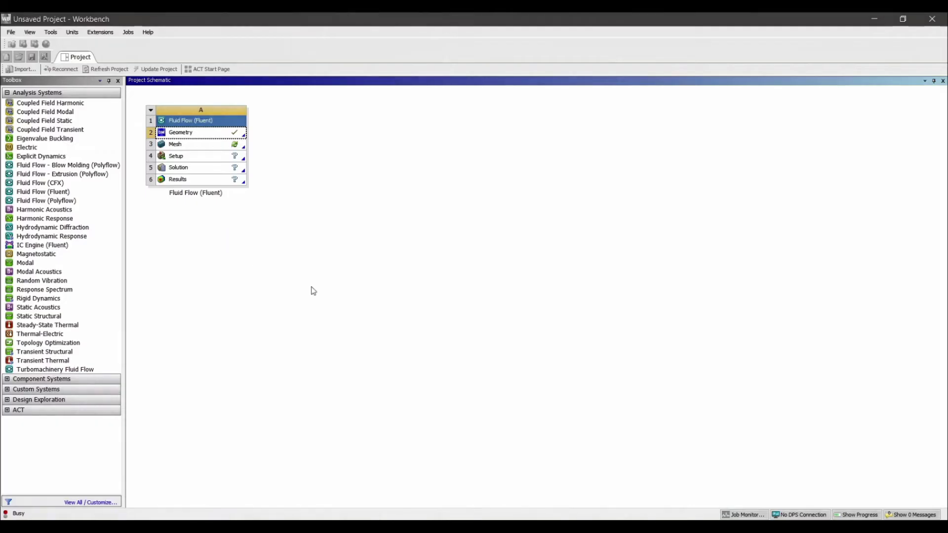
left_click(365, 302)
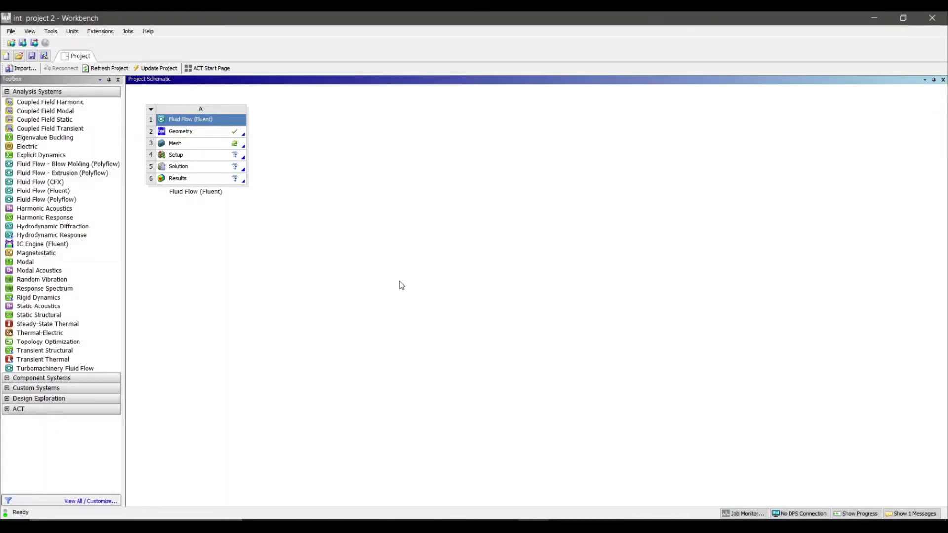
Step: Open the Fluent system's Mesh cell in Ansys Meshing, face the XY plane and generate the mesh with default settings
double_click(217, 144)
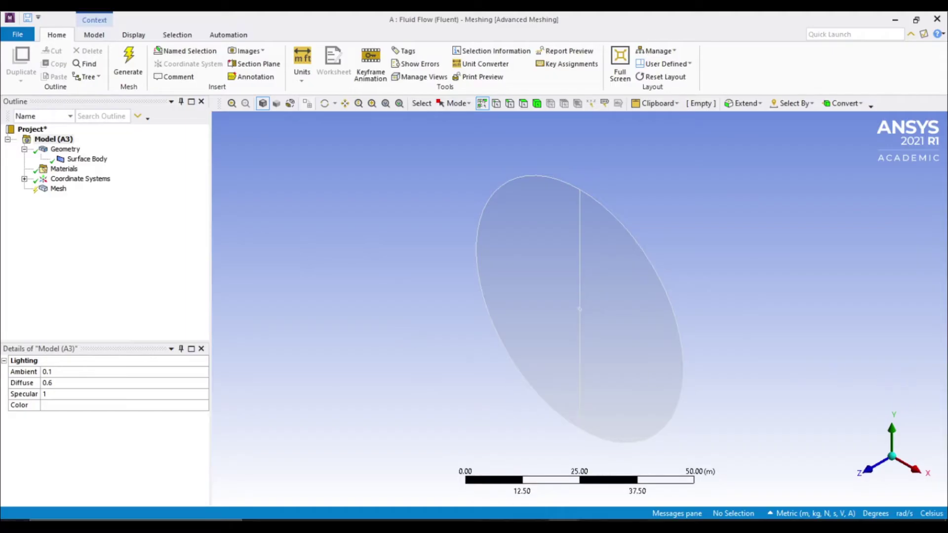
left_click(866, 465)
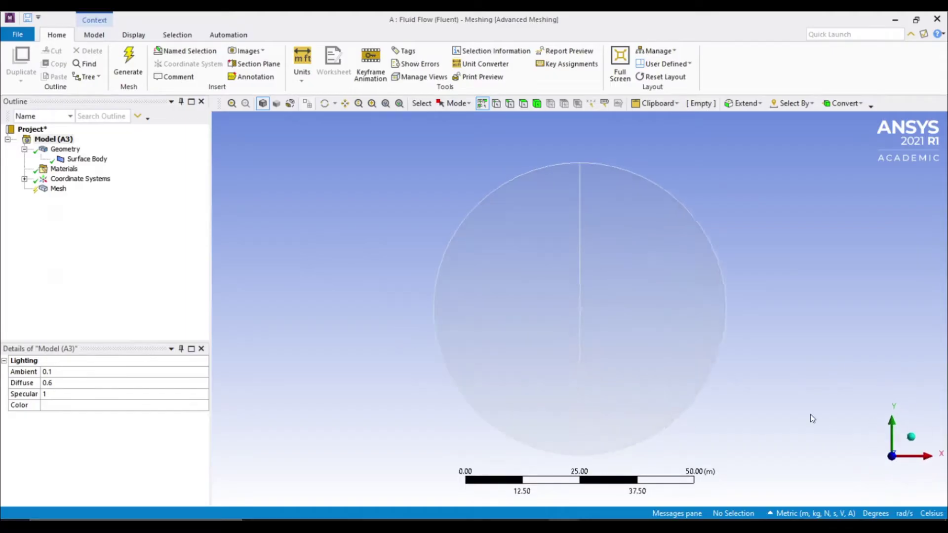
left_click(131, 60)
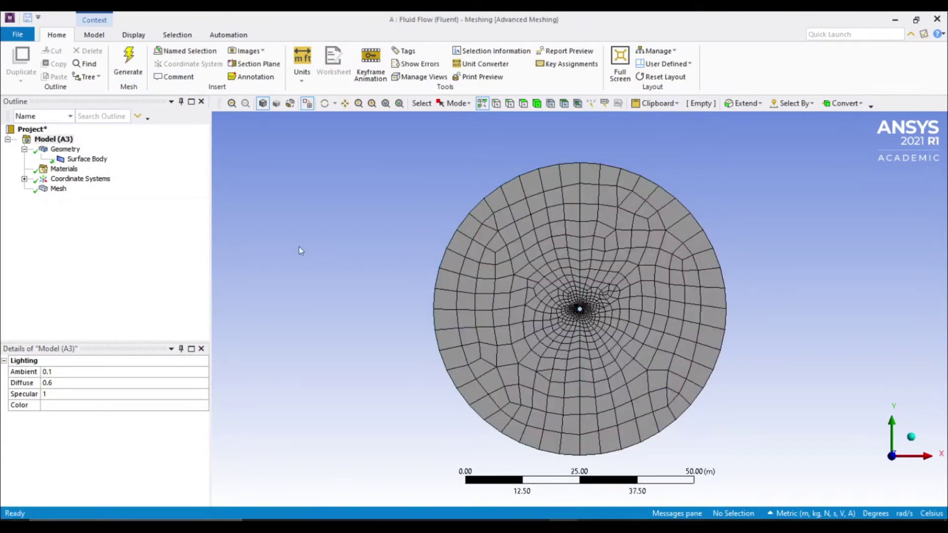
Step: Insert a Face Meshing control on both half-disc faces with mapped quadrilaterals and regenerate the mesh
right_click(58, 189)
mouse_move(73, 196)
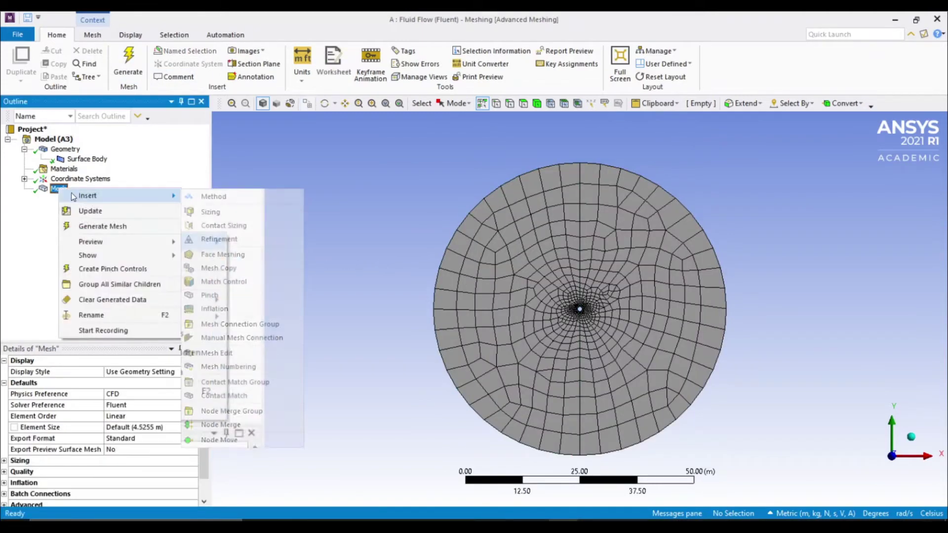
left_click(242, 255)
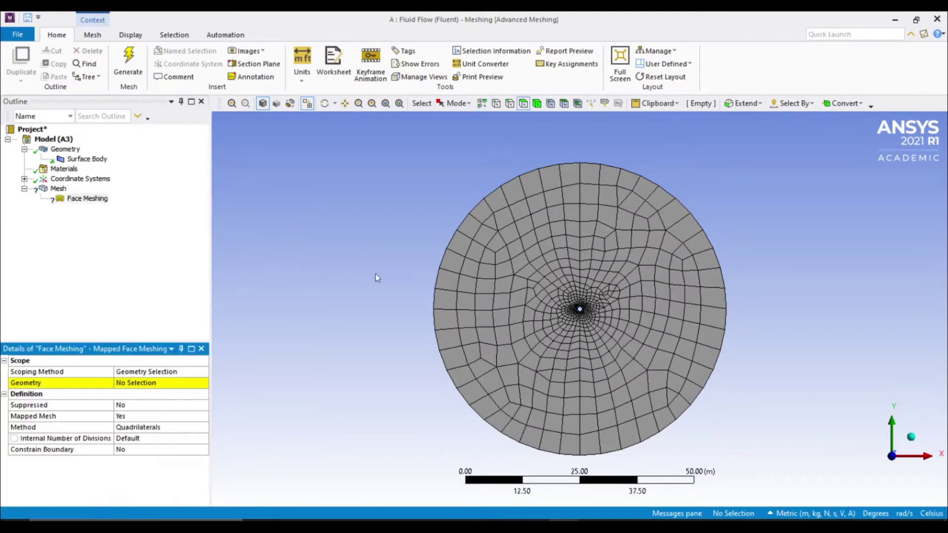
left_click(484, 311)
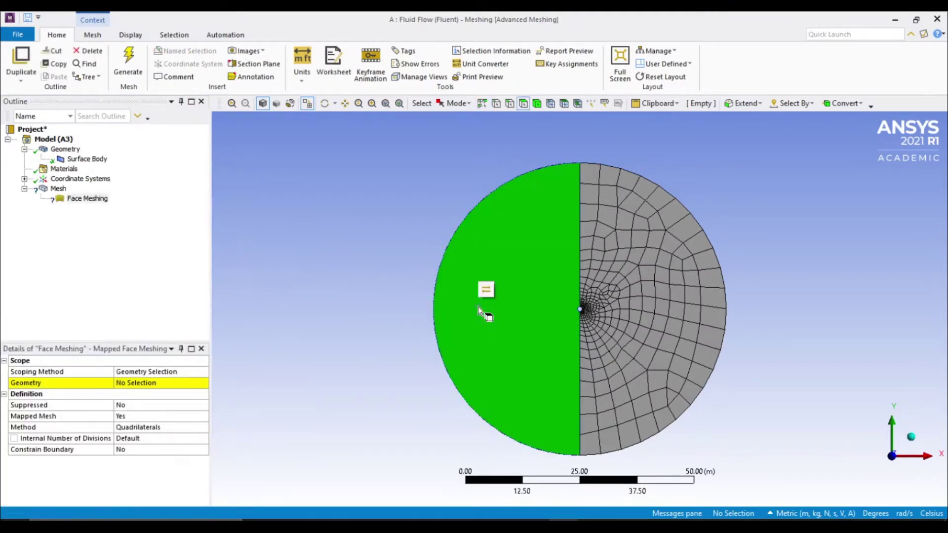
left_click(635, 301, "ctrl")
left_click(127, 388)
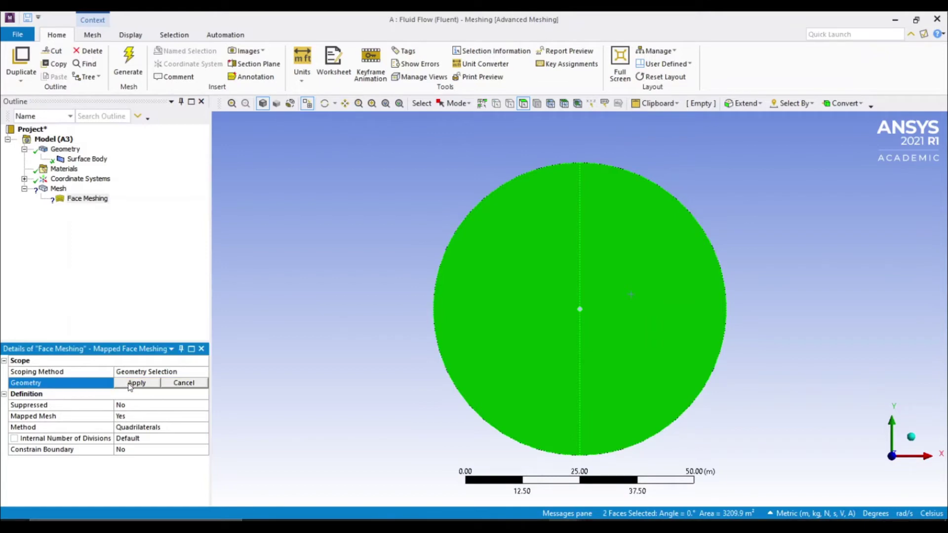
left_click(132, 383)
left_click(129, 65)
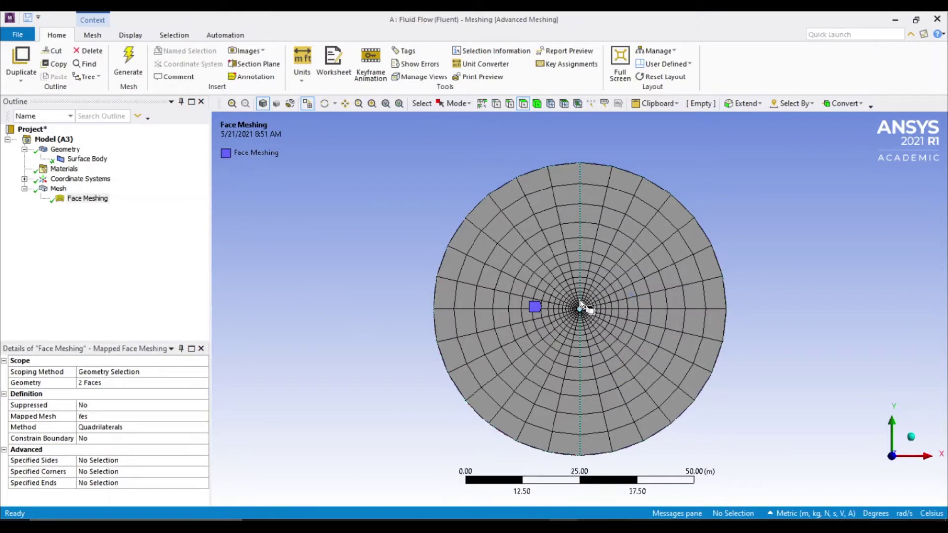
Step: Insert a Sizing control scoped to the two outer circle arcs and the two inner circle arcs
right_click(57, 188)
mouse_move(90, 197)
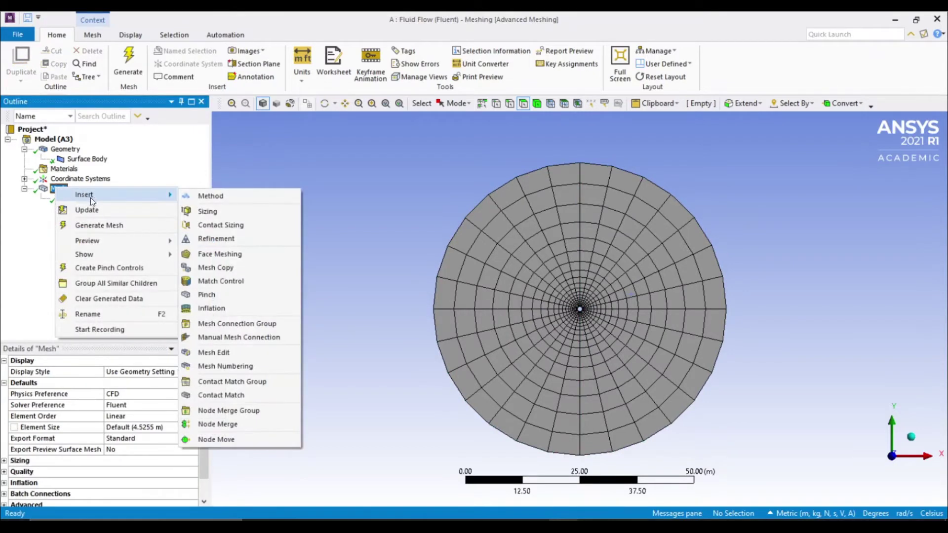
left_click(207, 212)
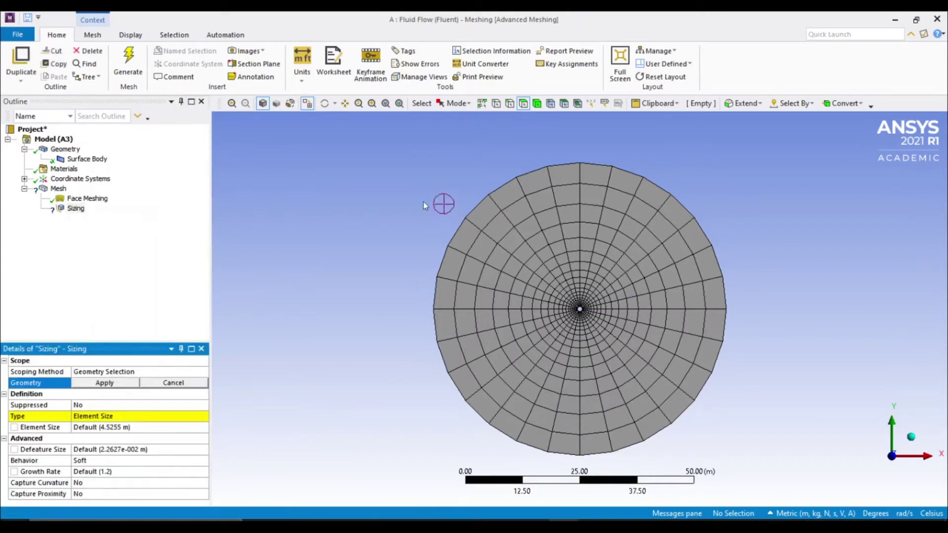
left_click(510, 104)
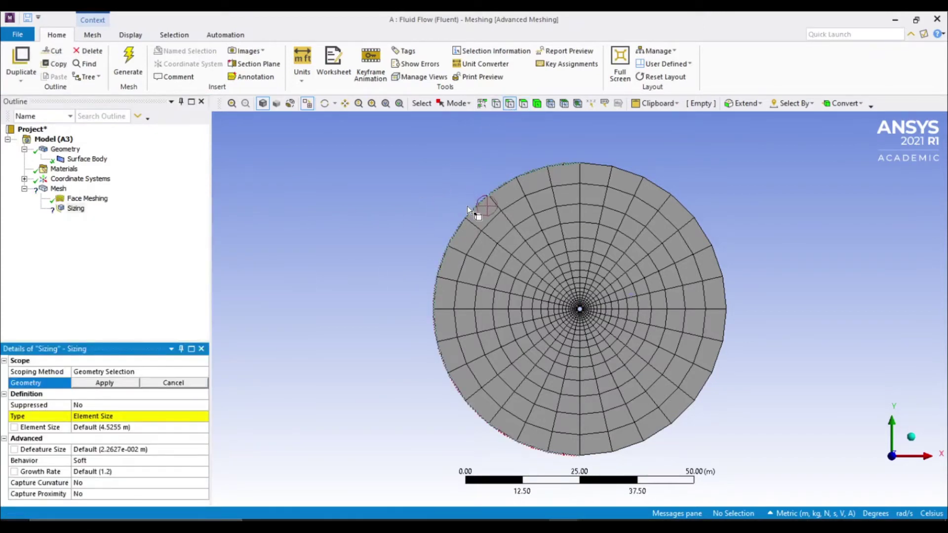
left_click(467, 206)
left_click(662, 197, "ctrl")
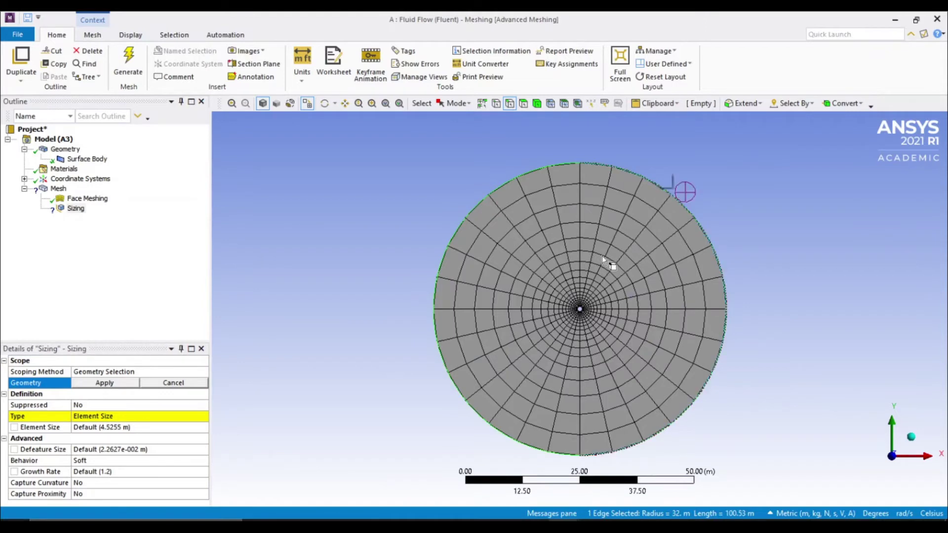
scroll(579, 311, "up", 5)
scroll(579, 313, "up", 3)
left_click(555, 304, "ctrl")
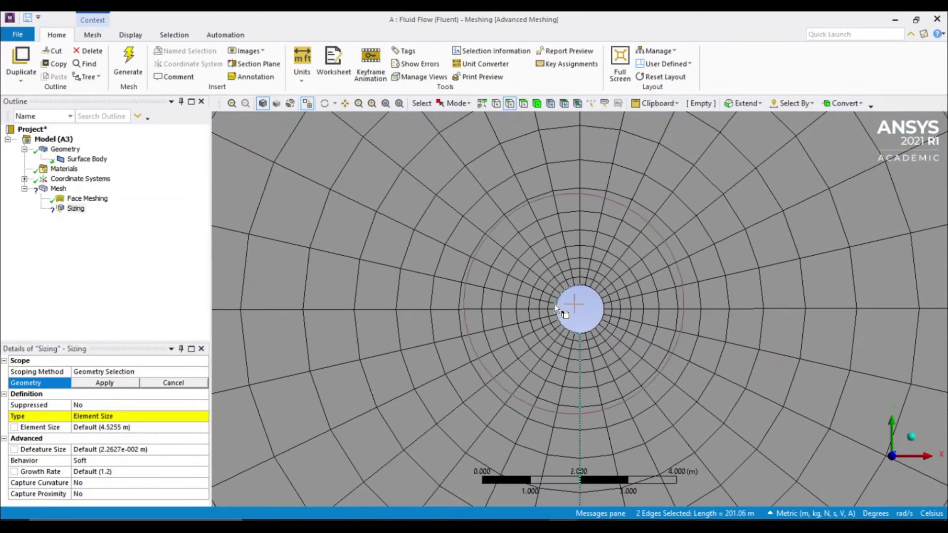
left_click(598, 303, "ctrl")
scroll(564, 299, "down", 8)
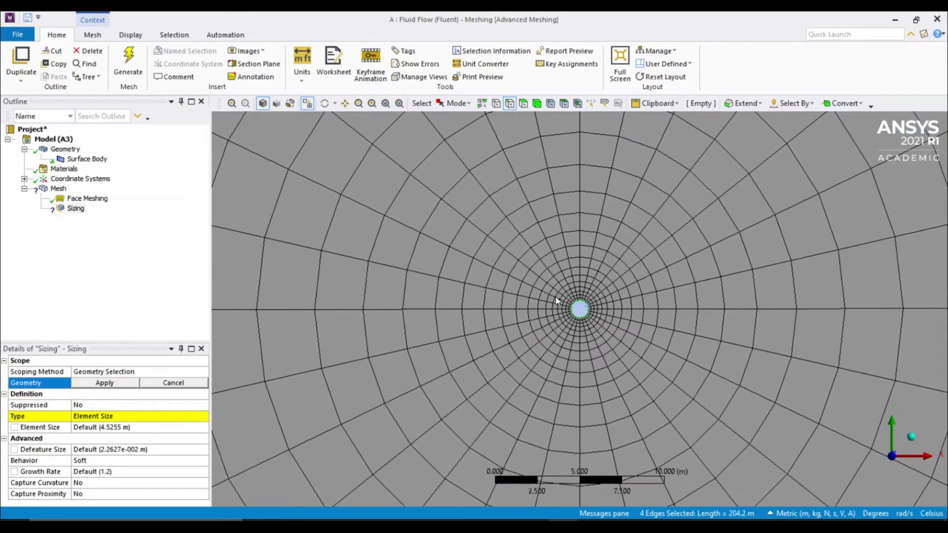
left_click(101, 383)
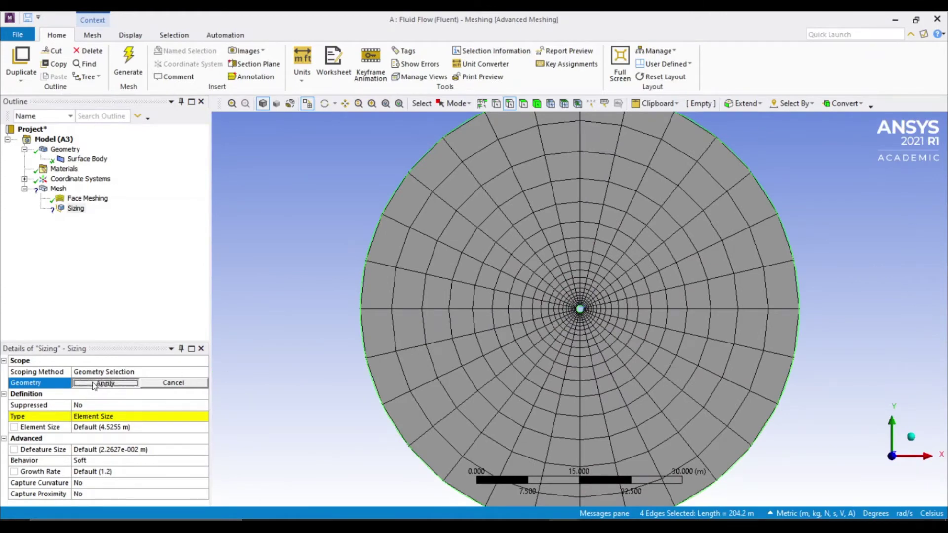
Step: Set the circle-arc edge sizing to 96 divisions with Hard behavior and regenerate the mesh
left_click(102, 416)
left_click(201, 416)
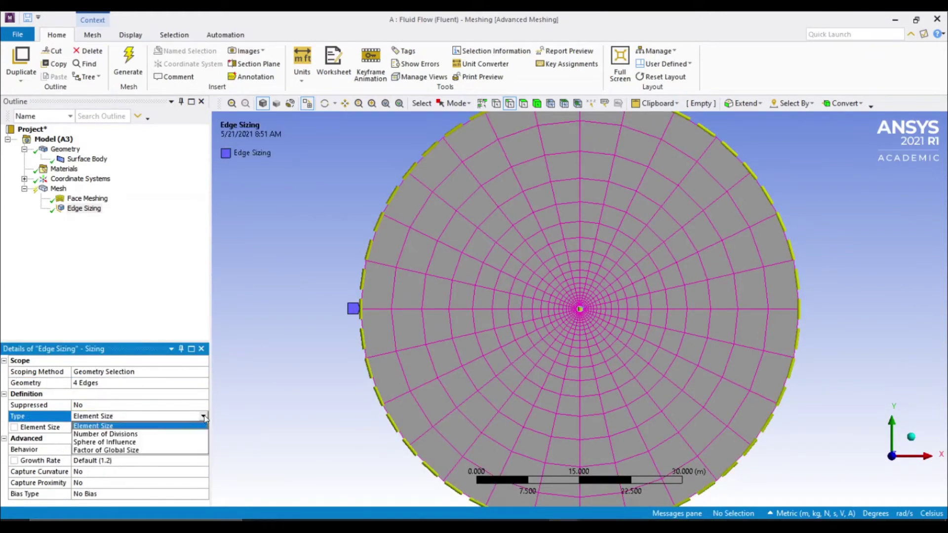
left_click(148, 431)
left_click(103, 430)
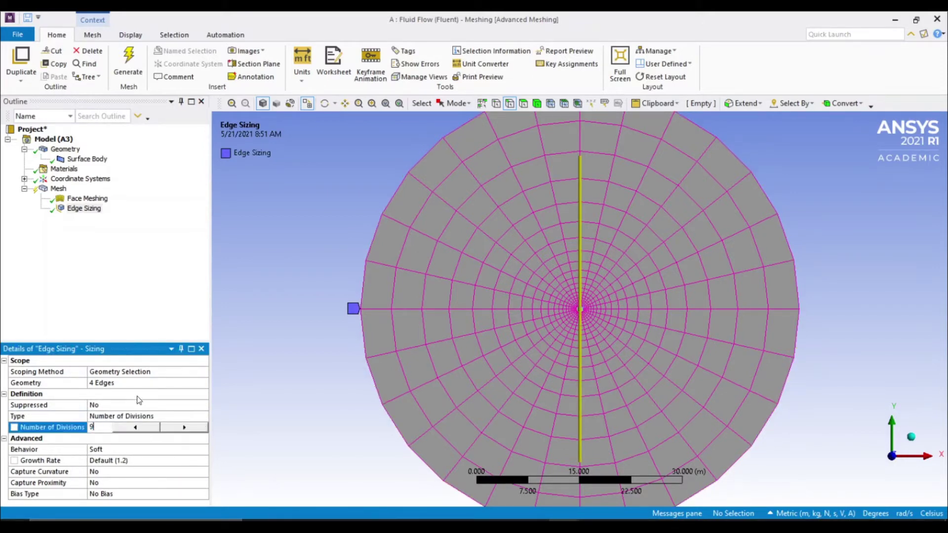
left_click(110, 449)
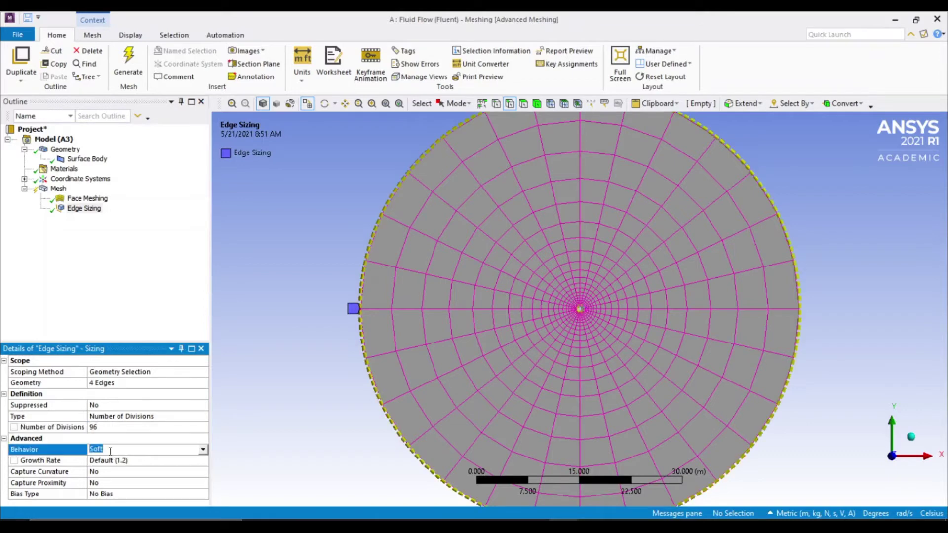
left_click(202, 449)
left_click(134, 468)
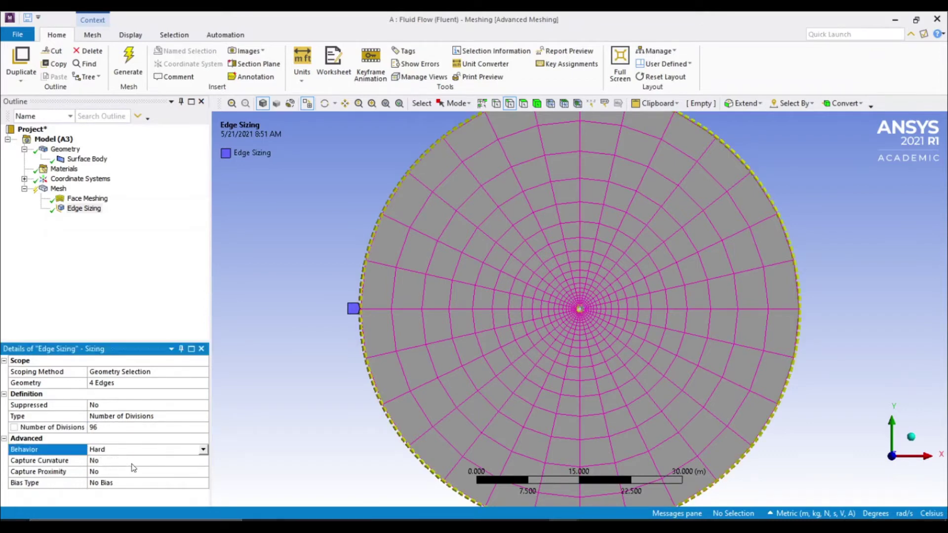
left_click(125, 63)
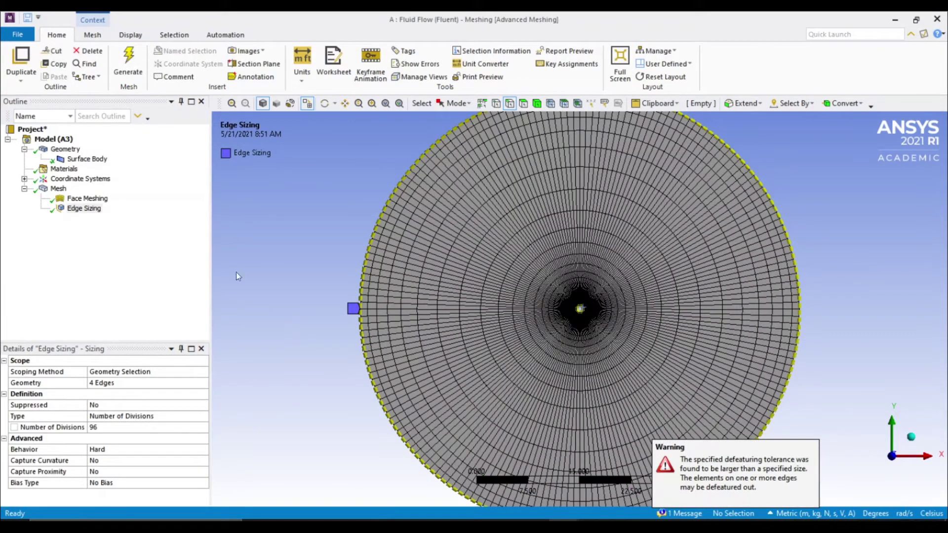
Step: Insert a second Sizing control scoped to the two vertical split edges above and below the inner circle
right_click(58, 189)
mouse_move(123, 196)
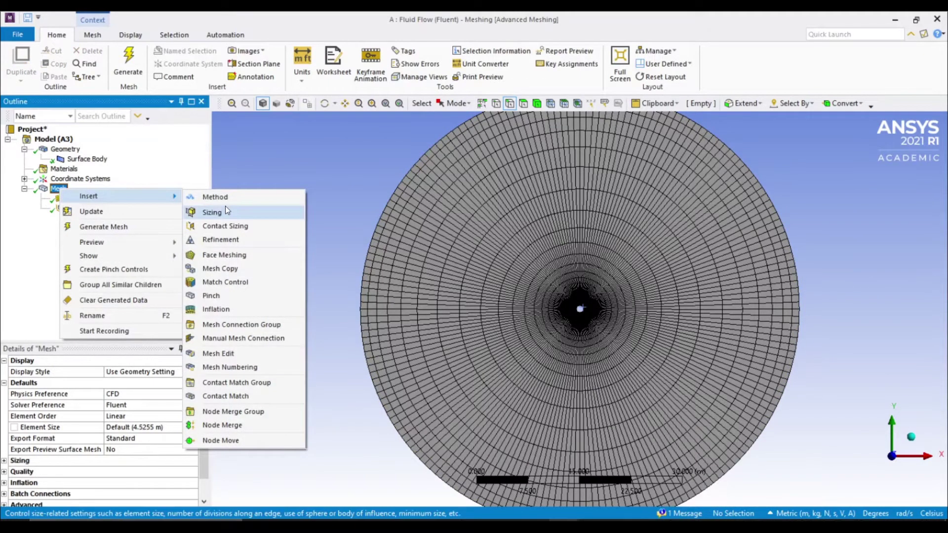
left_click(225, 207)
left_click(579, 198)
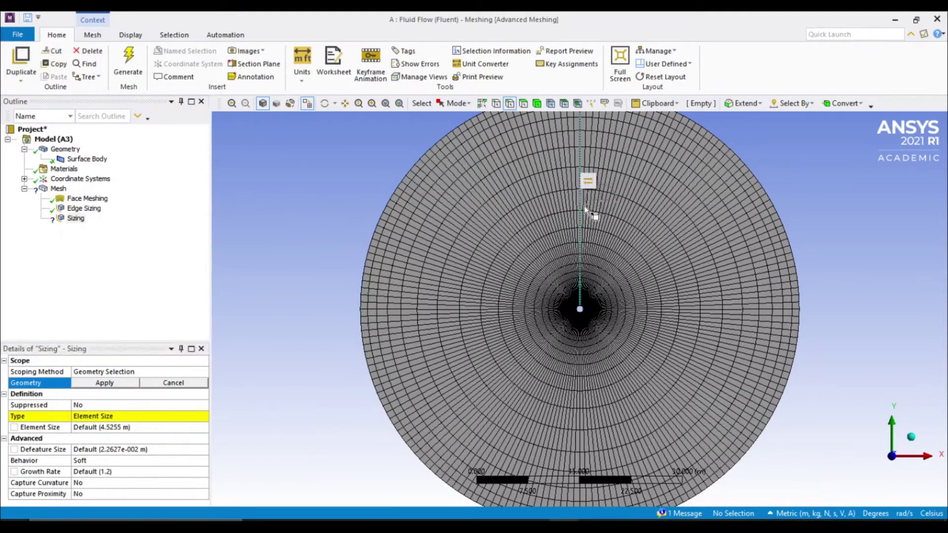
left_click(580, 365, "ctrl")
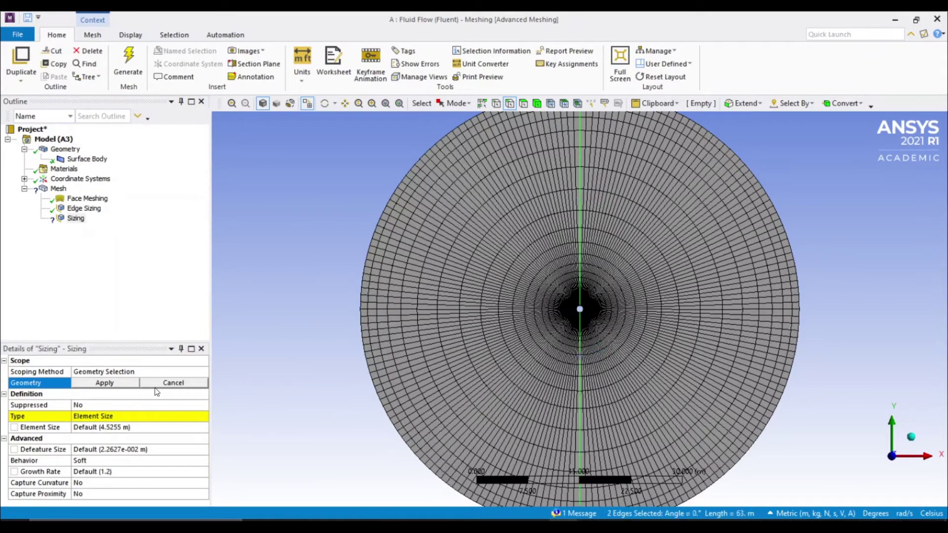
left_click(118, 383)
Step: Set the split-edge sizing to Number of Divisions with 96 divisions and Hard behavior
left_click(116, 415)
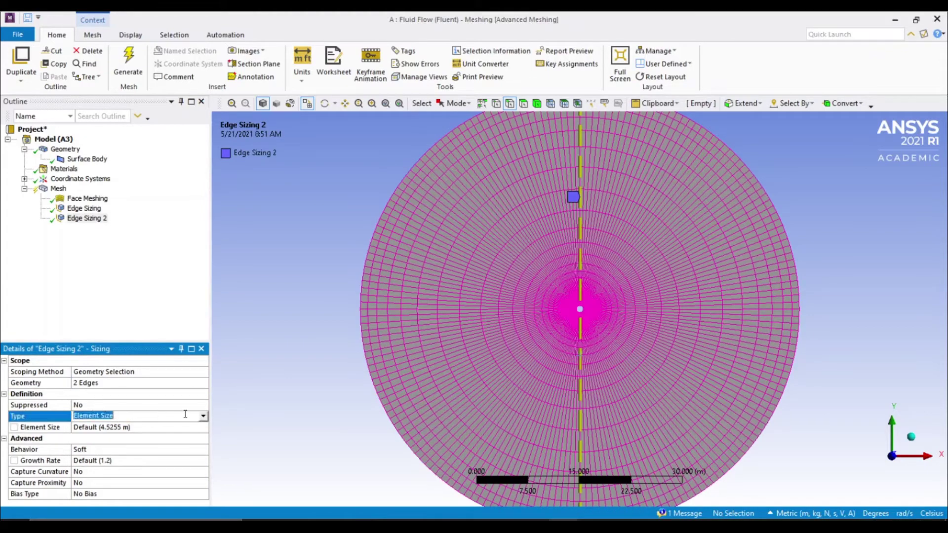
left_click(203, 417)
left_click(140, 428)
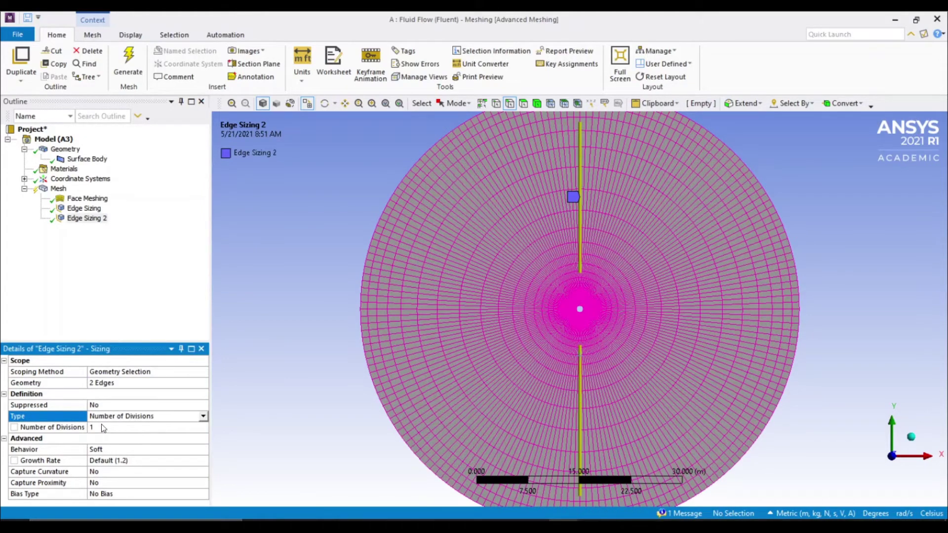
left_click(109, 425)
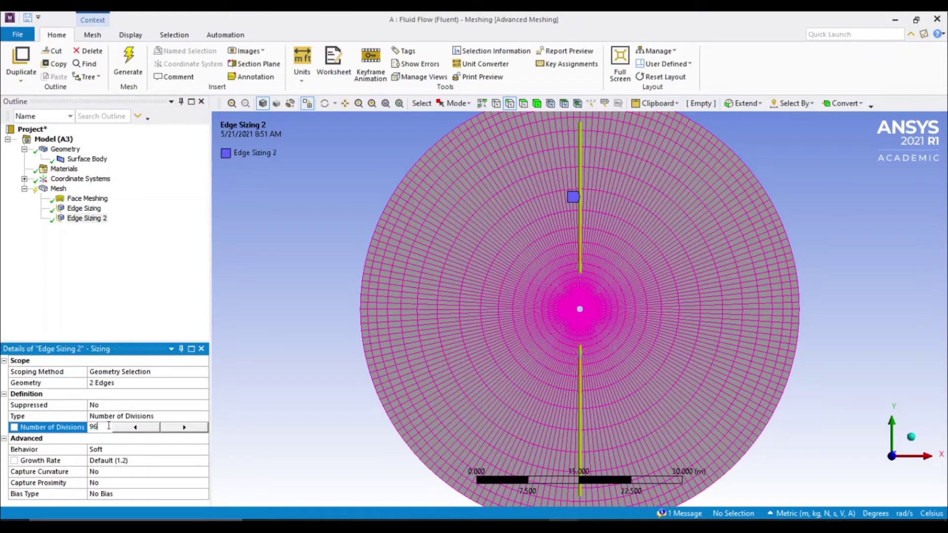
left_click(141, 449)
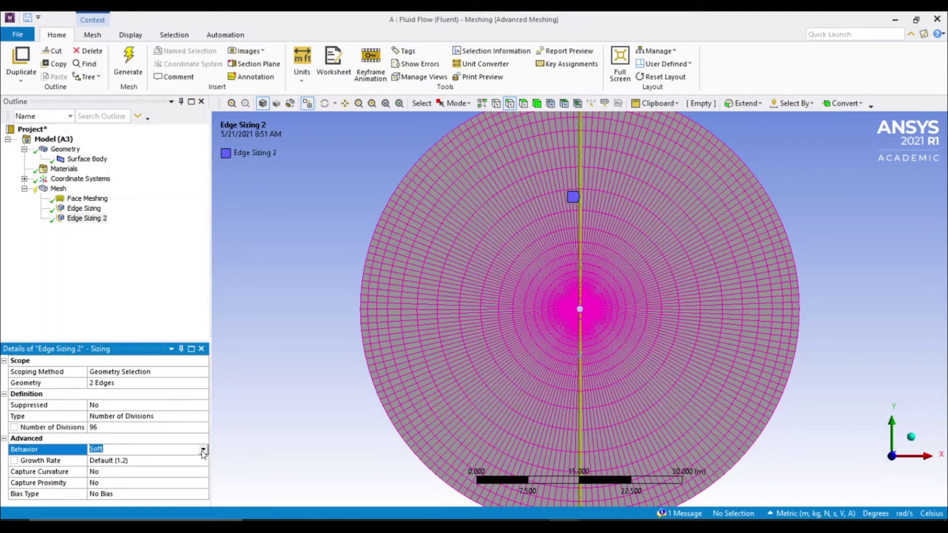
left_click(203, 451)
left_click(161, 470)
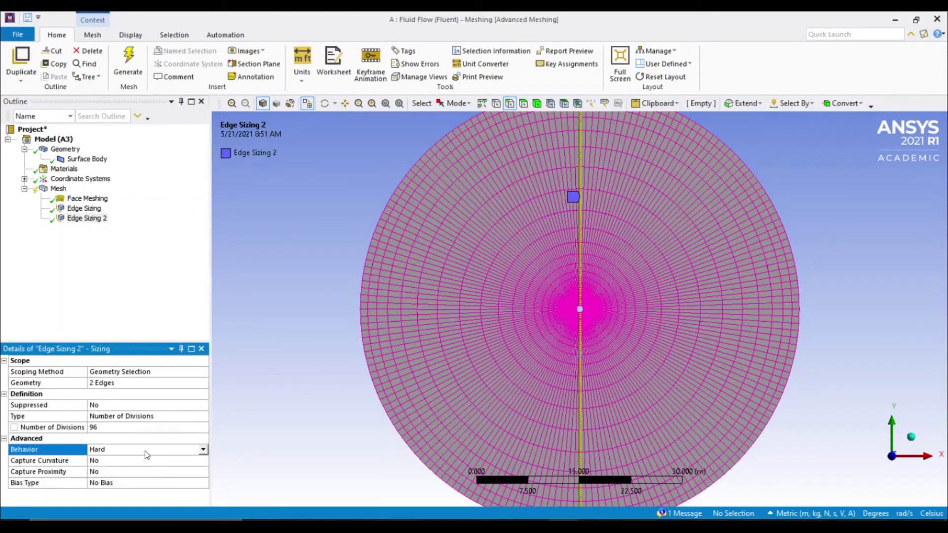
Step: Give the split-edge sizing the one-directional long-to-short bias type with a bias factor of 460
left_click(129, 484)
left_click(203, 483)
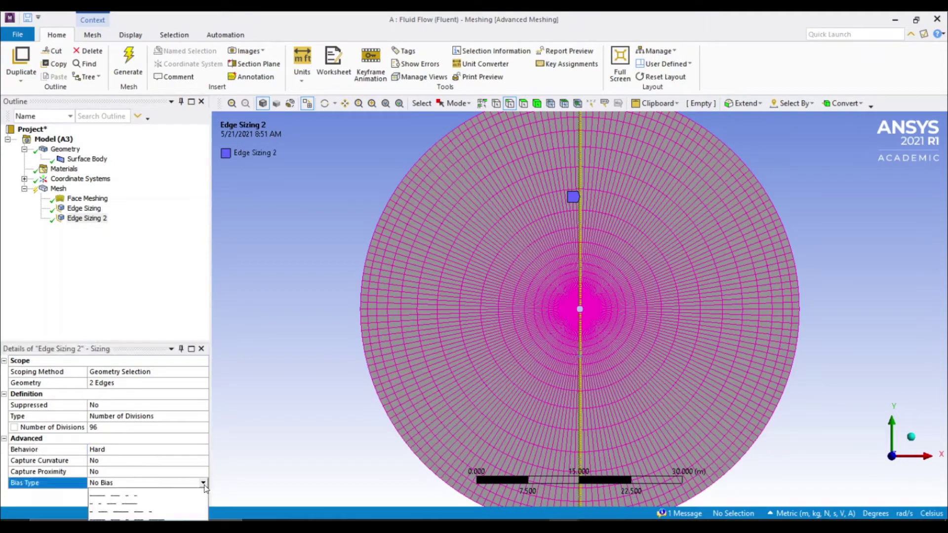
left_click(163, 497)
scroll(176, 444, "down", 2)
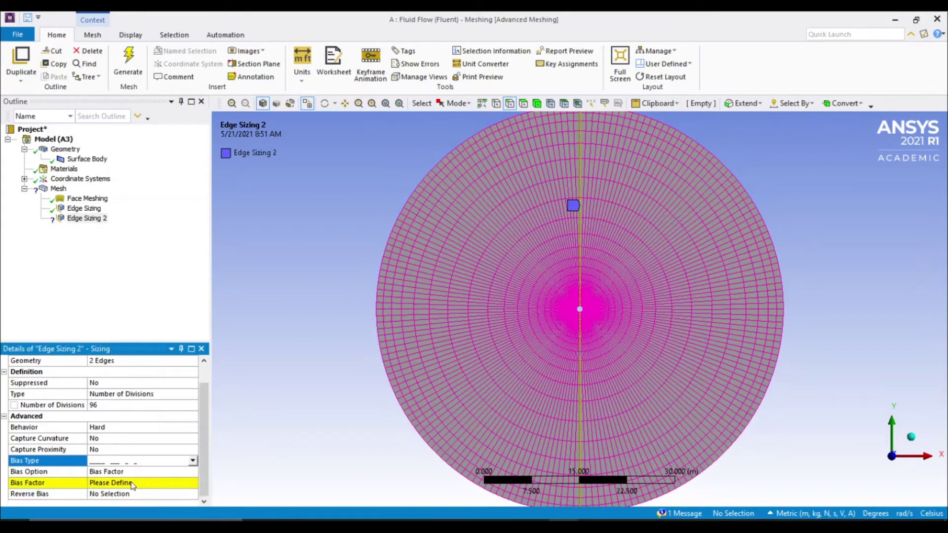
left_click(138, 481)
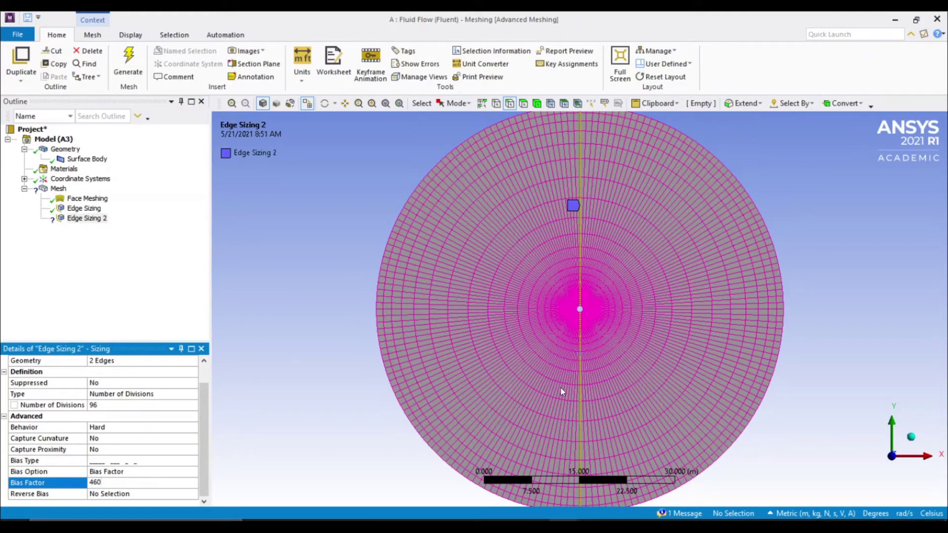
Step: Reverse the bias on the lower split edge and regenerate the mesh
scroll(582, 337, "up", 3)
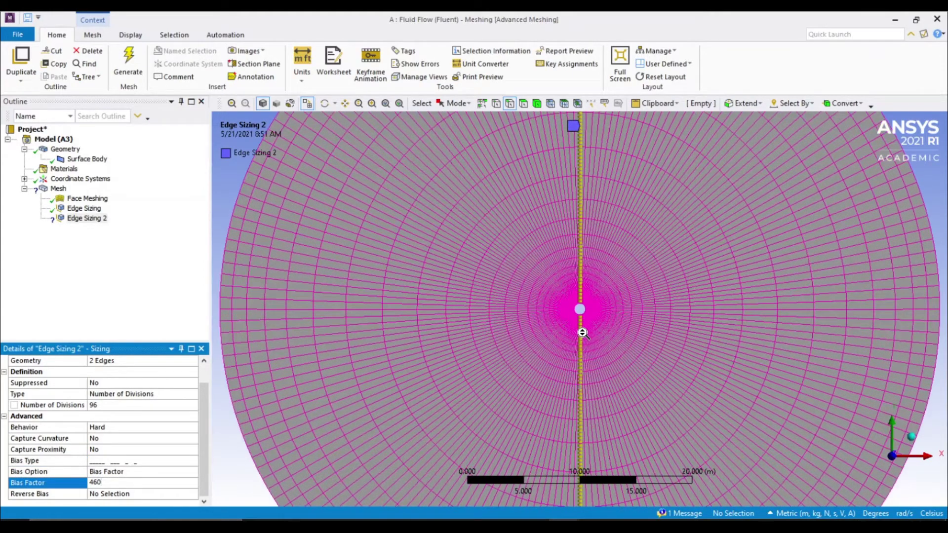
scroll(579, 328, "down", 3)
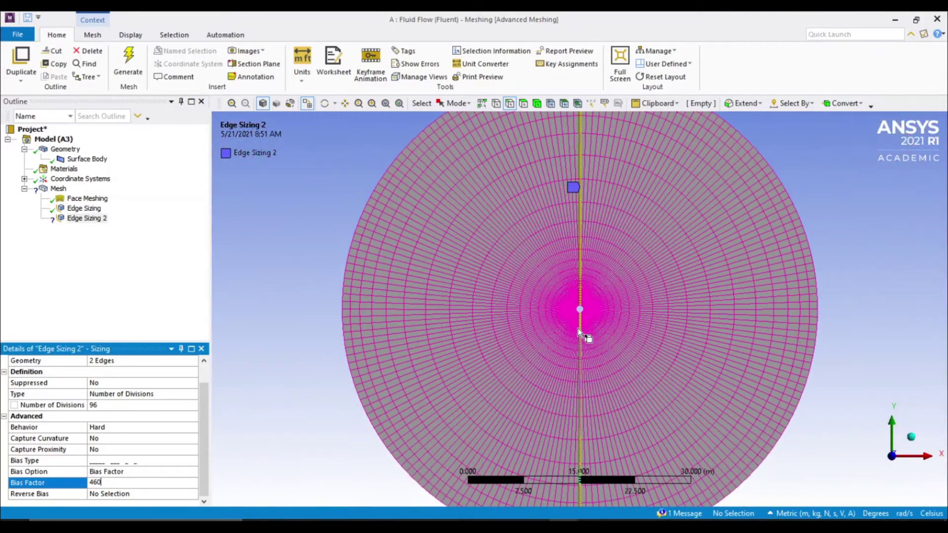
left_click(579, 357)
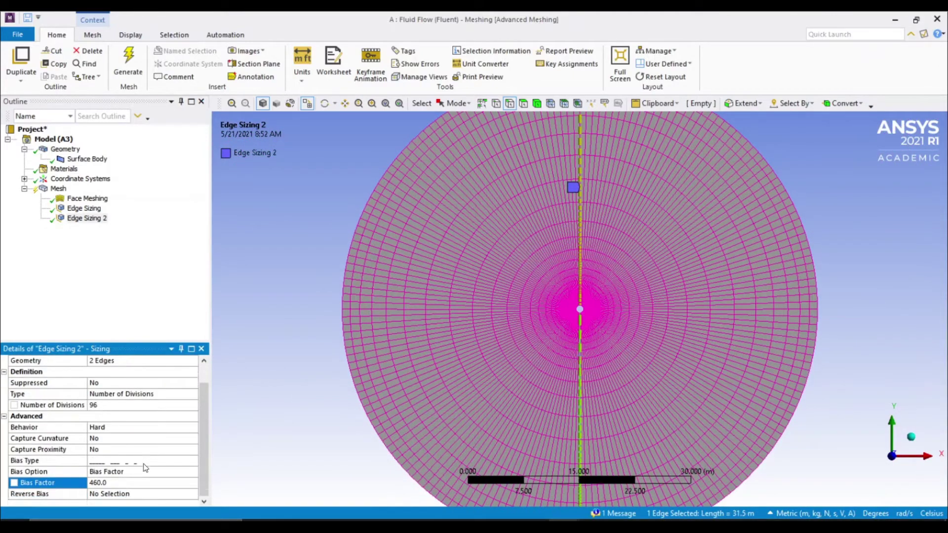
left_click(115, 494)
left_click(115, 494)
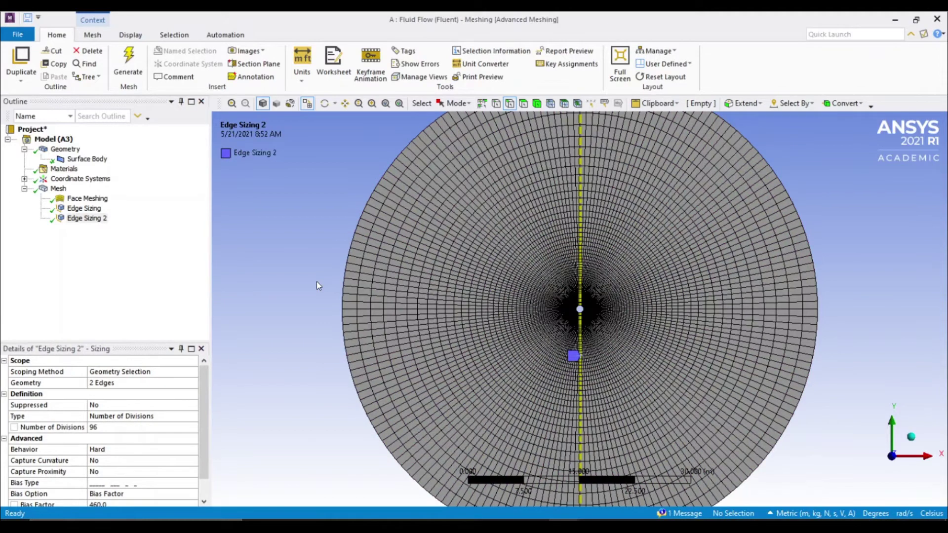
Step: Create a named selection "Inlet" from the left arc of the outer circle
left_click(59, 188)
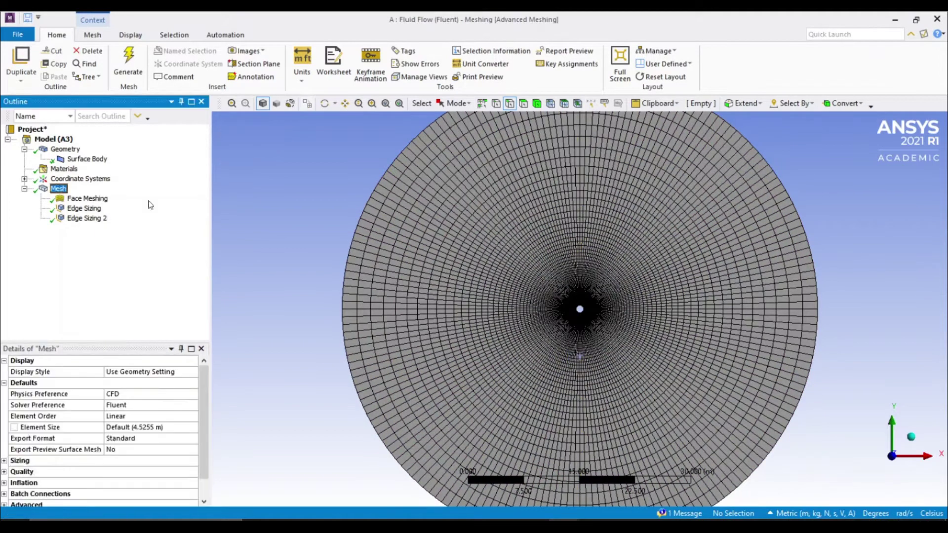
scroll(296, 254, "up", 1)
scroll(304, 260, "down", 1)
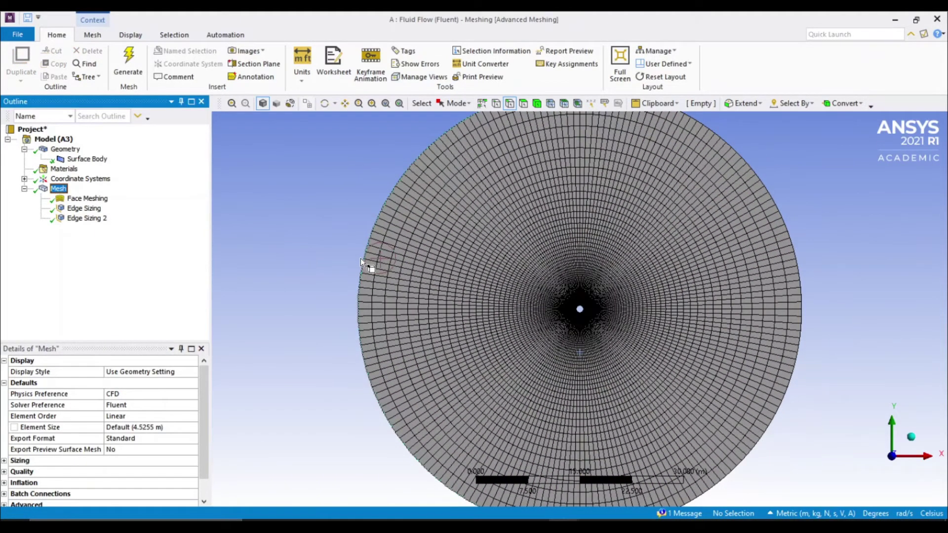
left_click(361, 259)
right_click(360, 259)
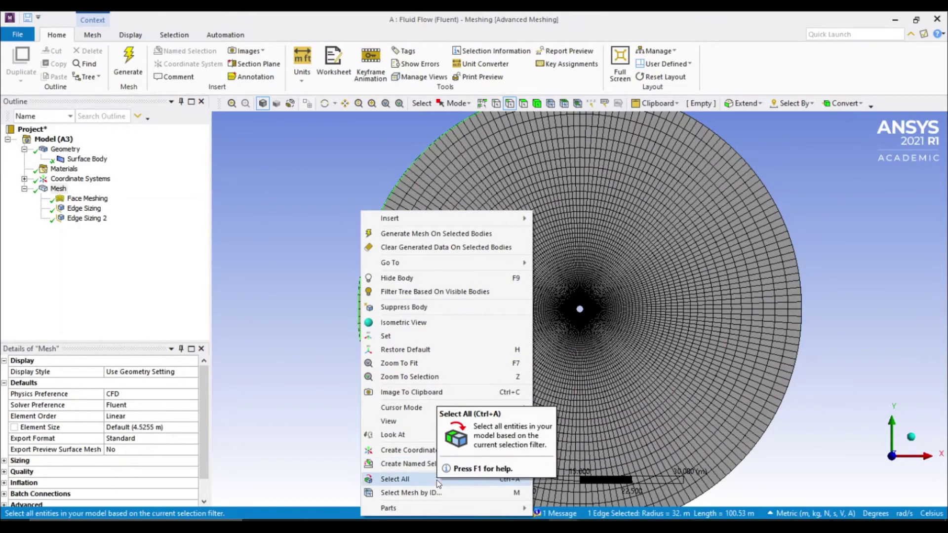
left_click(426, 465)
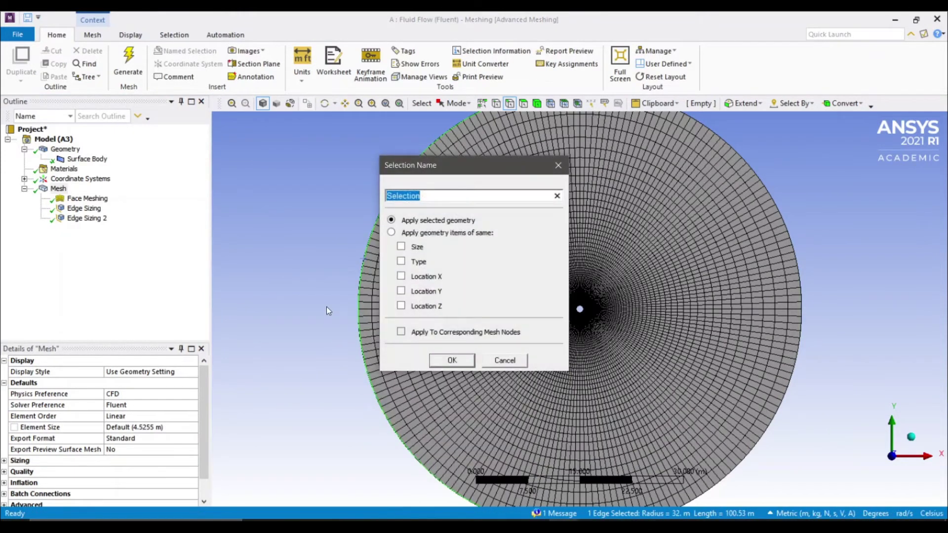
type("Inlet")
left_click(444, 358)
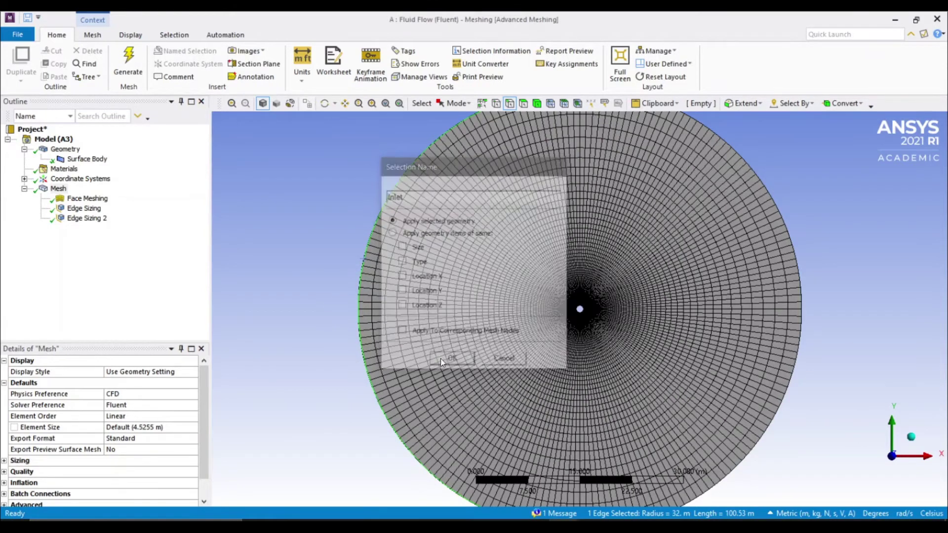
Step: Create a named selection "Outlet" from the right arc of the outer circle
left_click(802, 295)
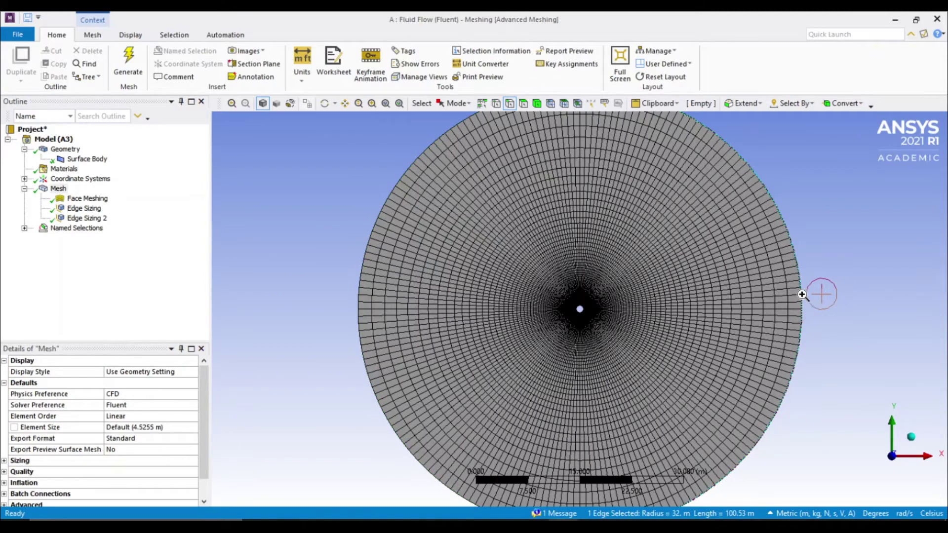
right_click(805, 295)
left_click(825, 265)
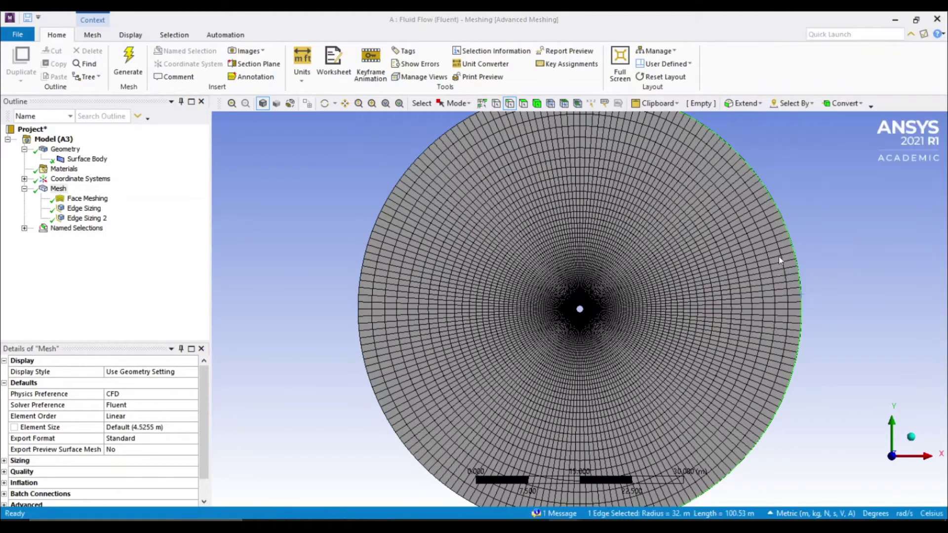
type("Outlet")
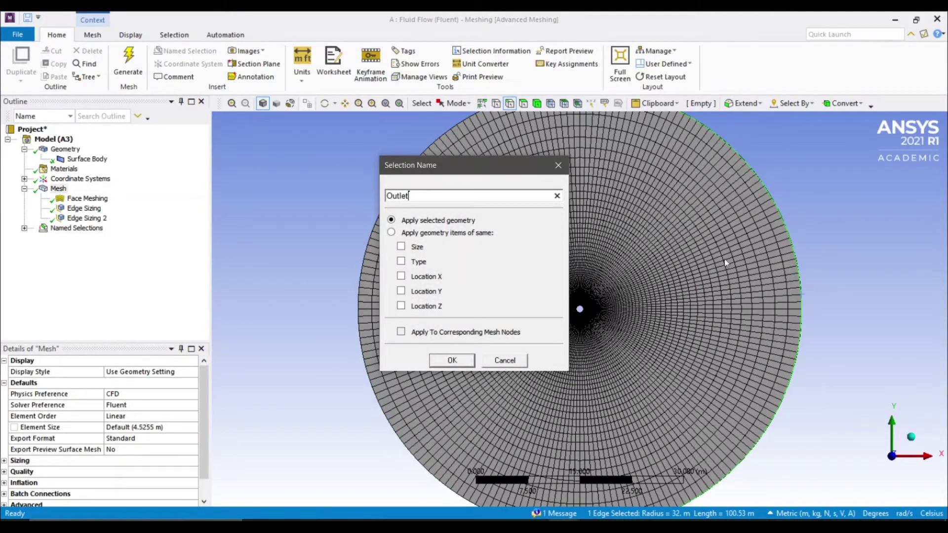
left_click(450, 359)
Step: Create a named selection "cyl" from the two arcs of the inner circle
scroll(569, 308, "up", 5)
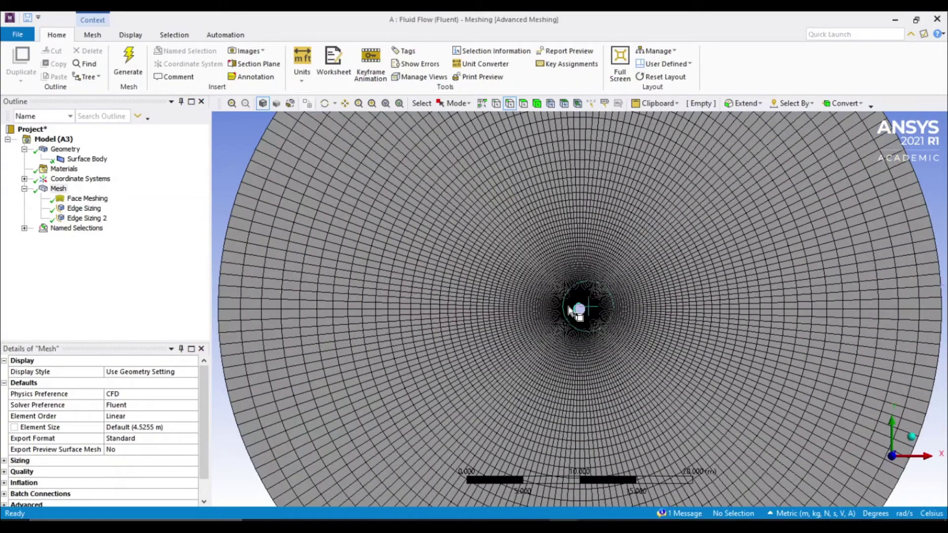
scroll(569, 308, "up", 3)
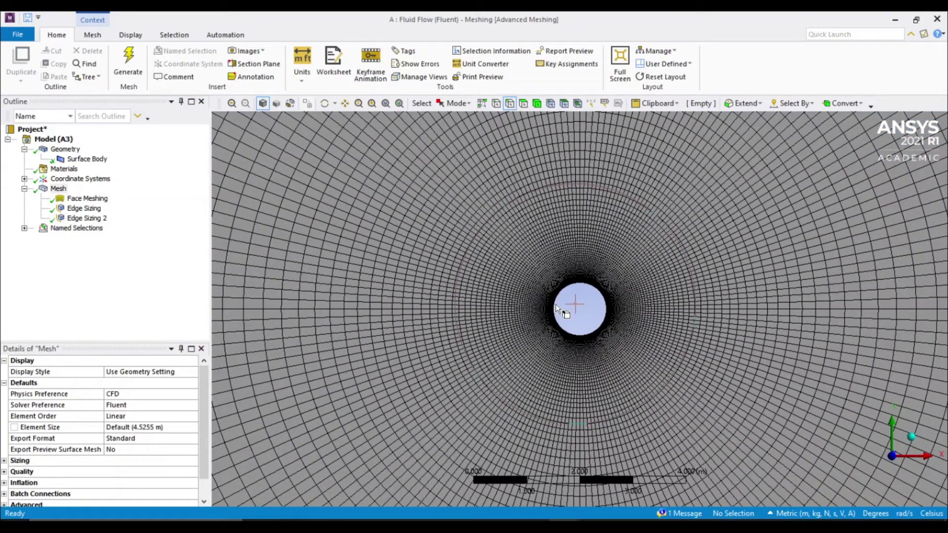
left_click(554, 295)
left_click(599, 293, "ctrl")
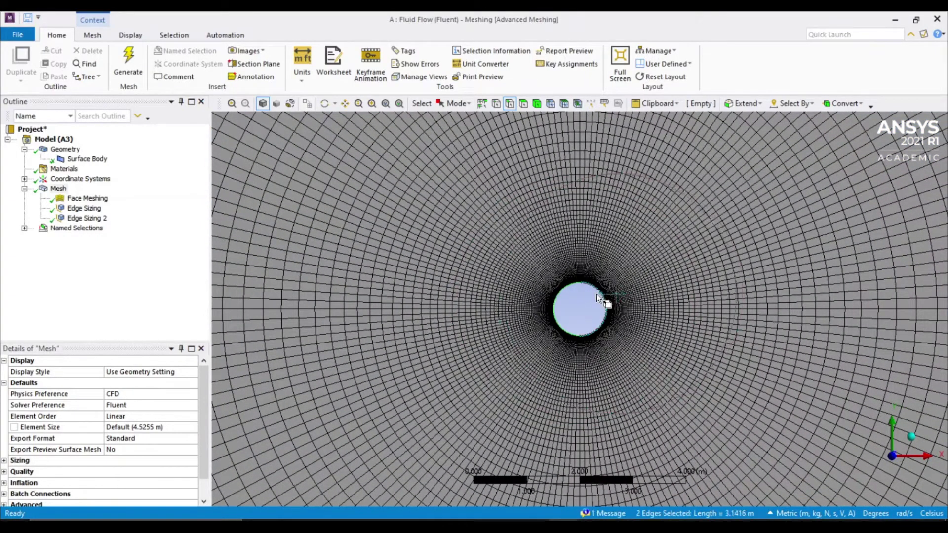
type("n")
type("cyl")
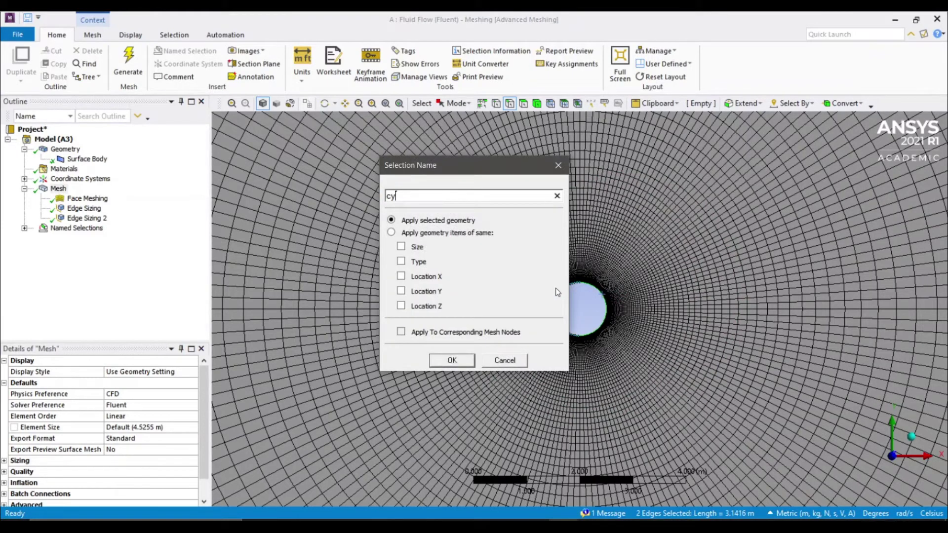
left_click(452, 359)
scroll(545, 295, "down", 5)
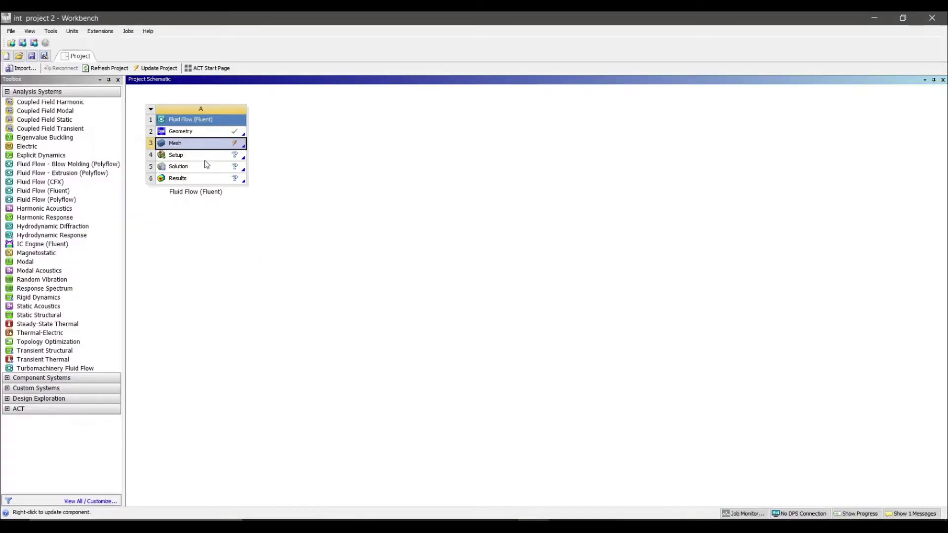
Step: Update the Fluent system's Mesh cell in the Workbench project schematic and open its Setup cell to bring up Fluent Launcher
right_click(186, 143)
left_click(246, 196)
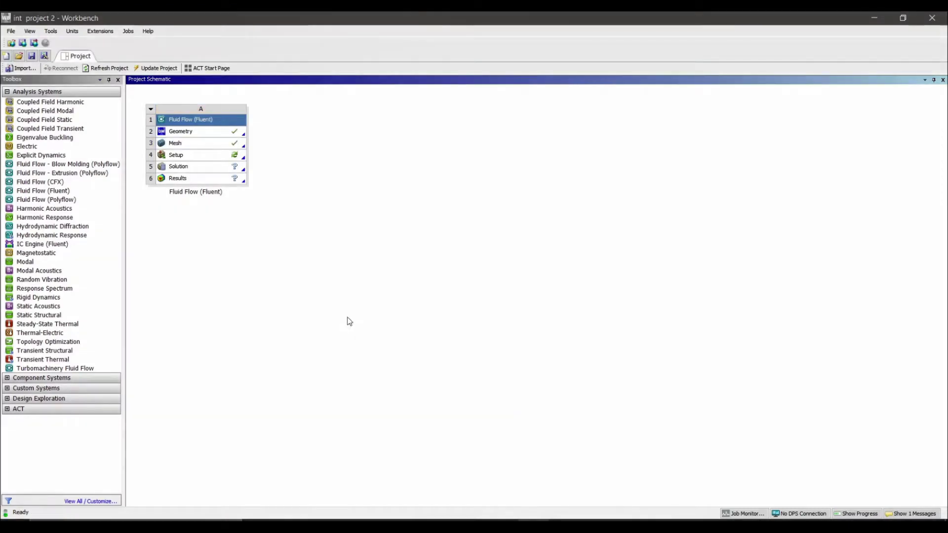
double_click(191, 156)
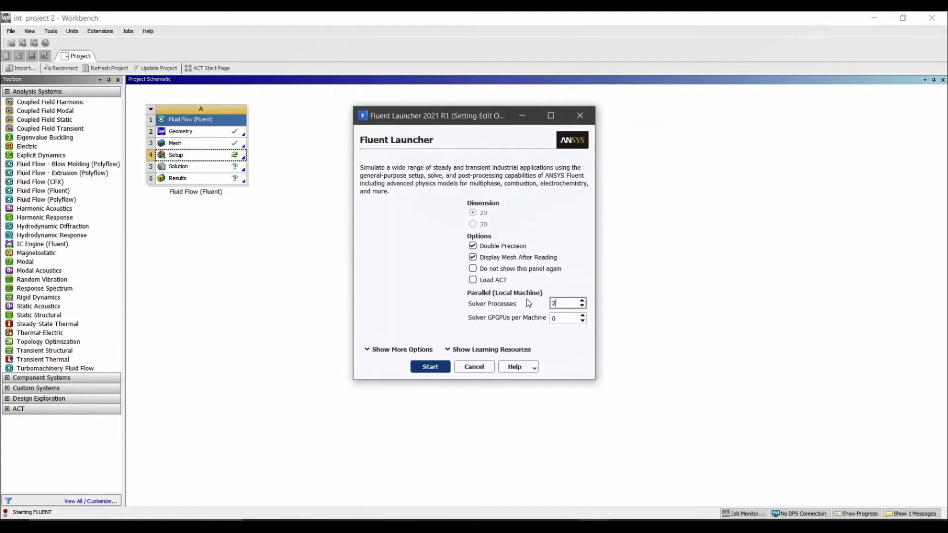
Step: Start Fluent with 2 solver processes and set the viscous model to Laminar
left_click(435, 369)
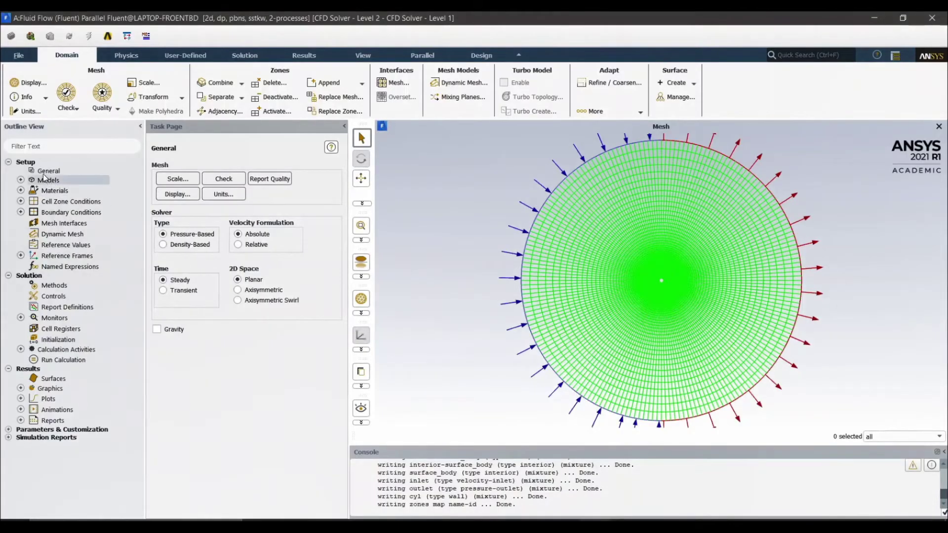
left_click(54, 309)
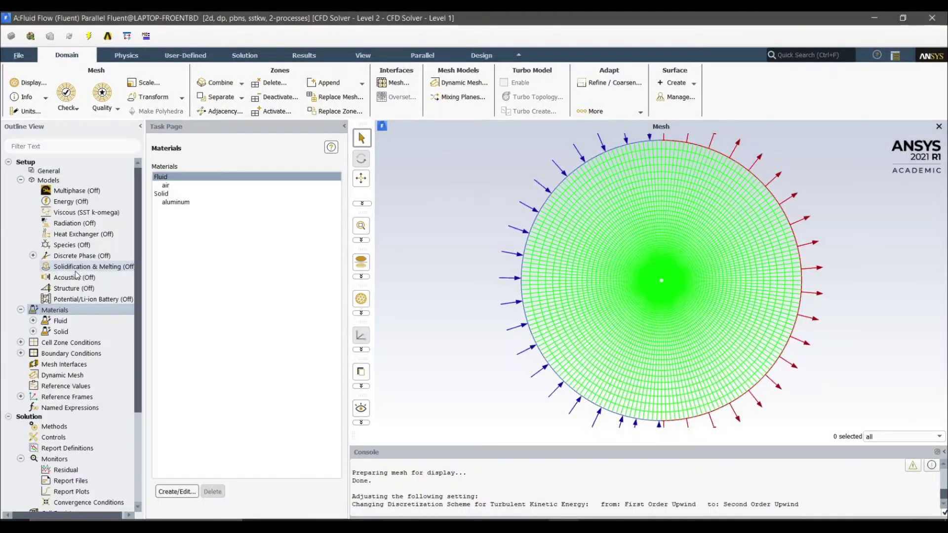
double_click(48, 180)
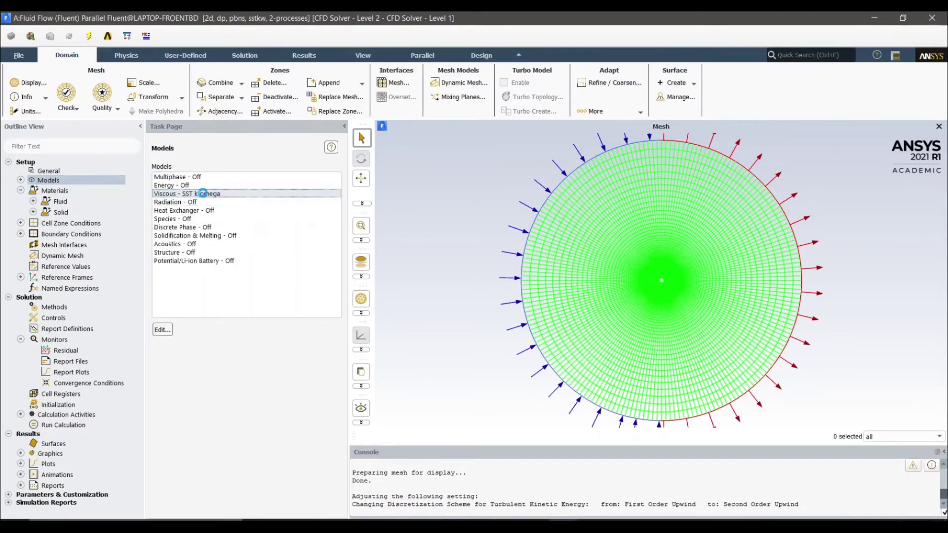
double_click(200, 194)
left_click(358, 138)
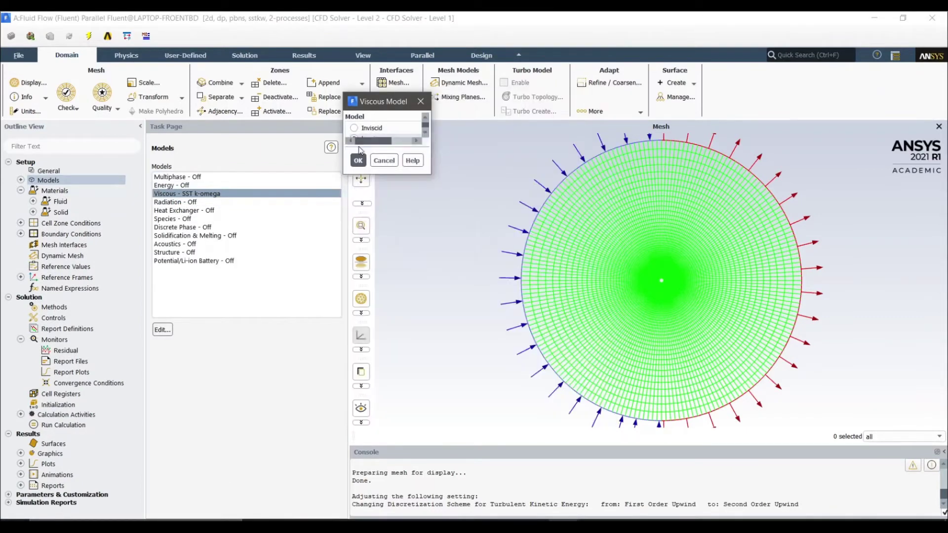
left_click(374, 243)
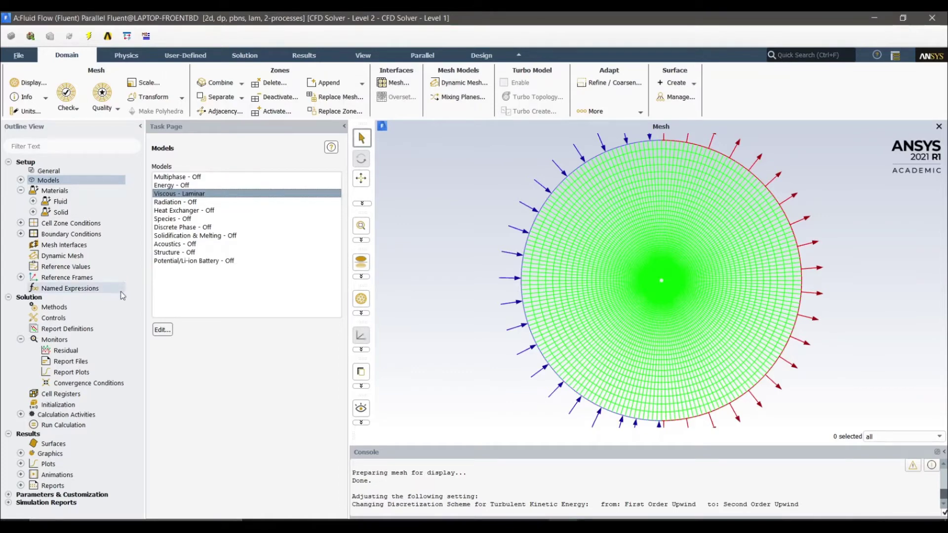
Step: Create a report plot with a drag coefficient report on the cyl zone, enabling its report file, report plot and console printing
double_click(98, 376)
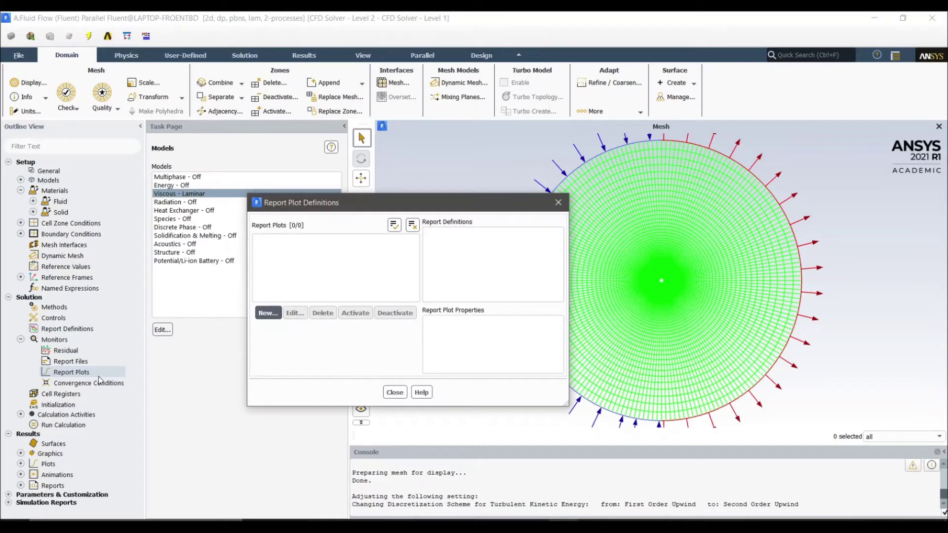
left_click(267, 314)
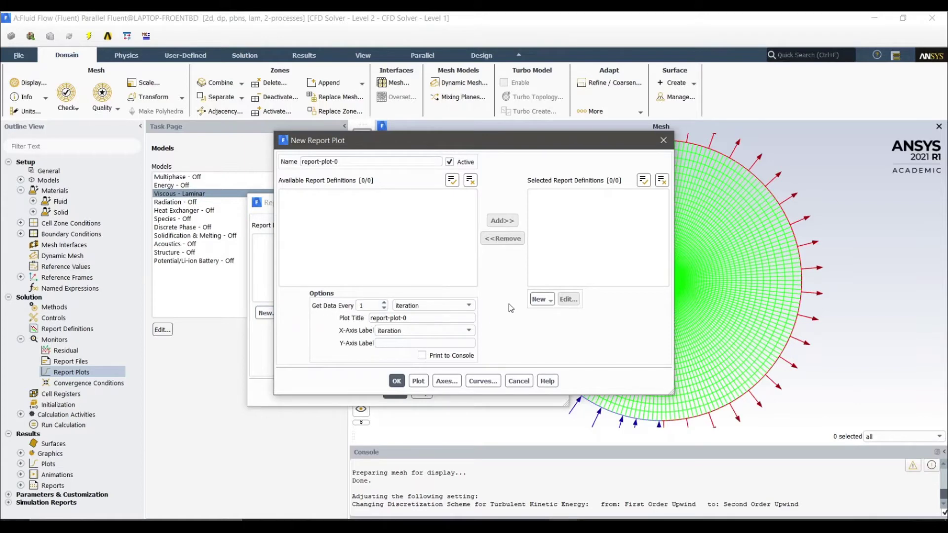
left_click(540, 302)
mouse_move(559, 349)
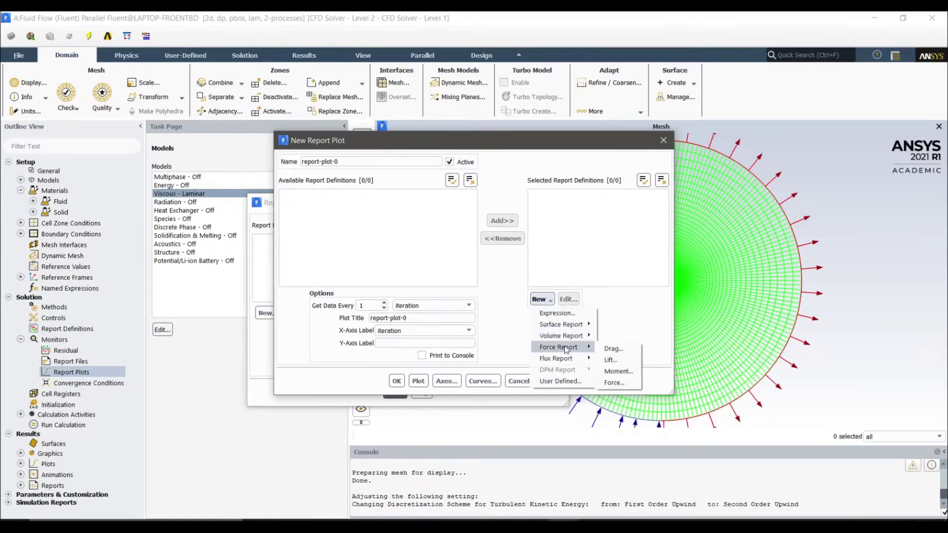
left_click(608, 348)
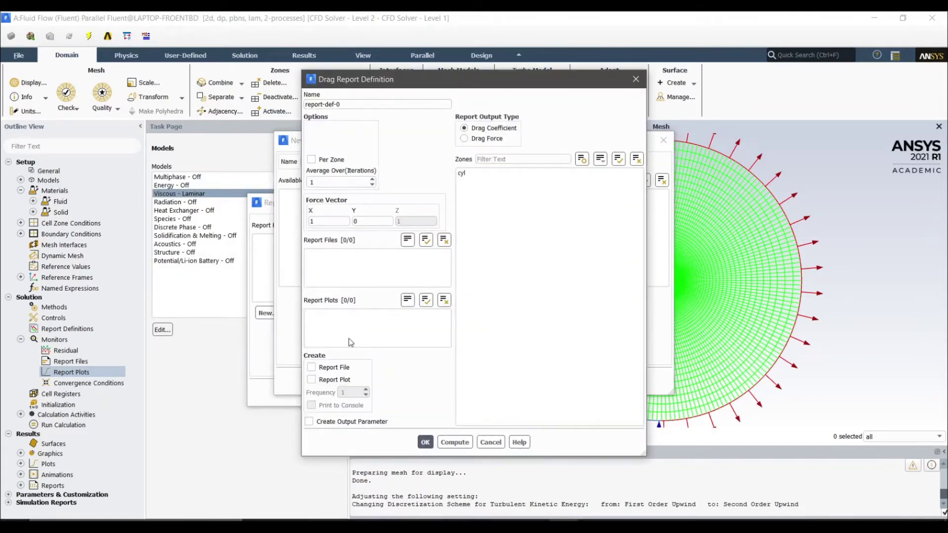
left_click(311, 368)
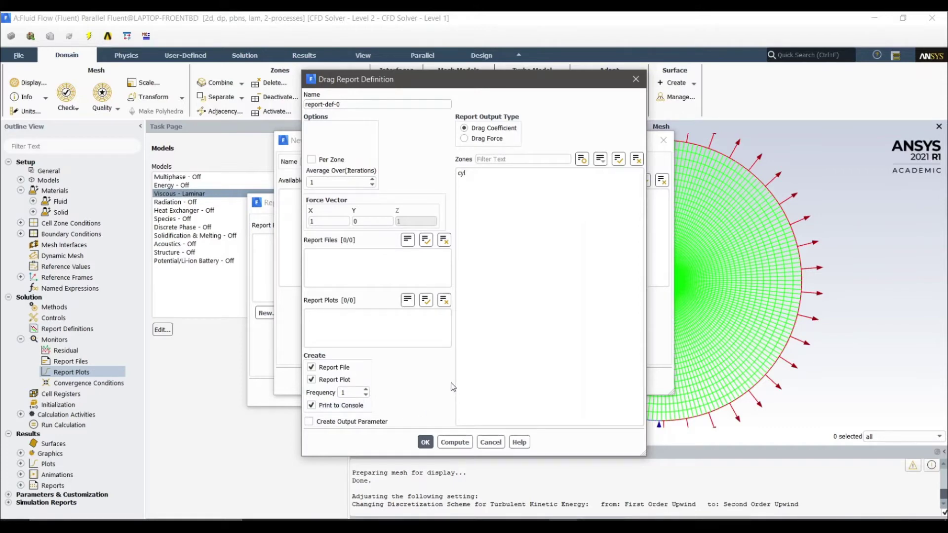
left_click(425, 441)
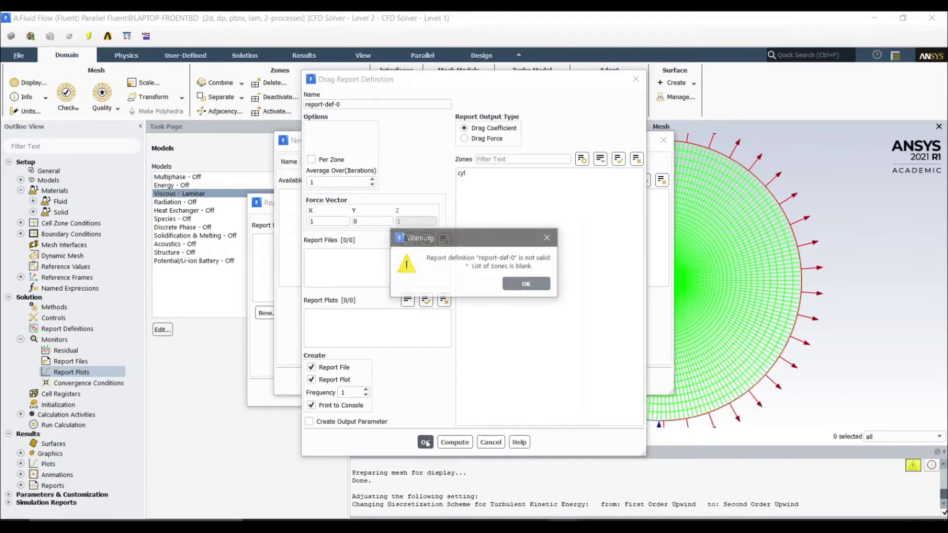
left_click(527, 284)
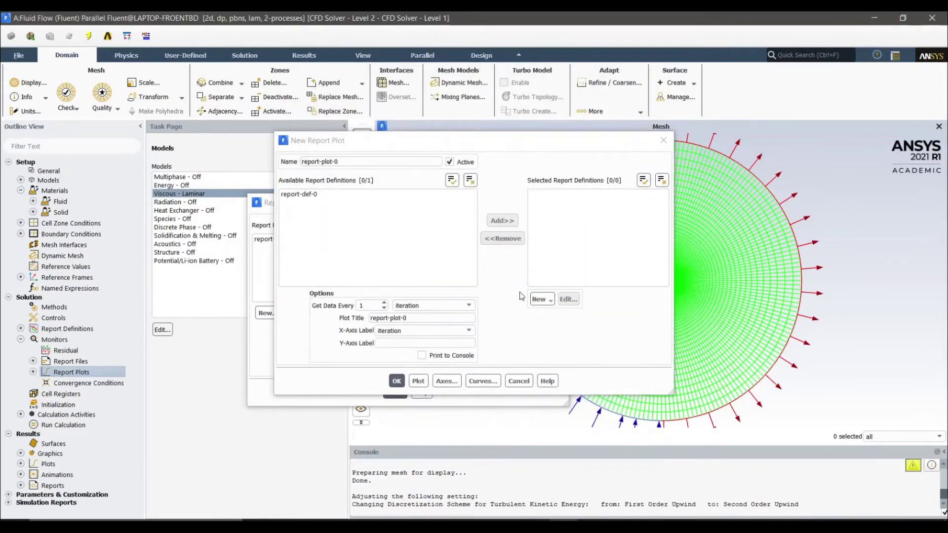
left_click(396, 381)
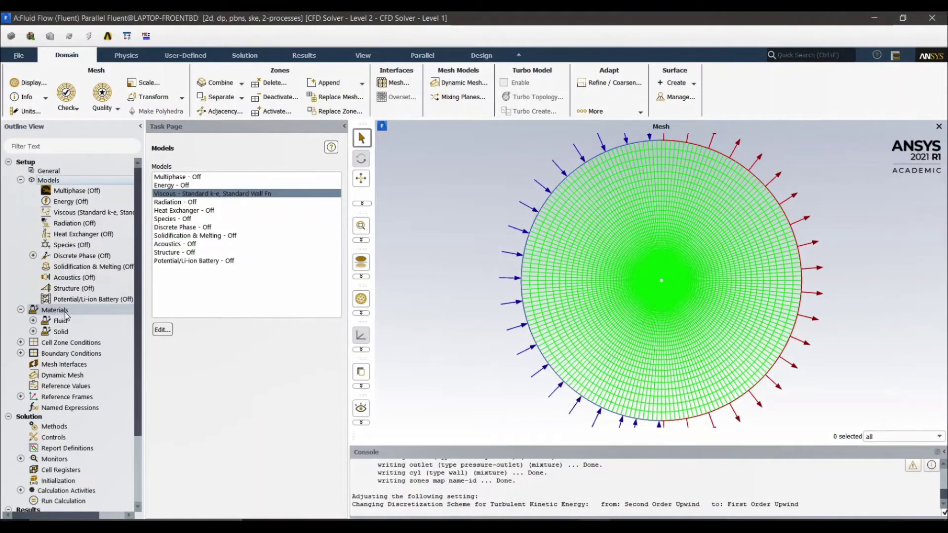
Step: Set the fluid material air to a constant density of 1 kg/m³ and a constant viscosity of 0.05 kg/(m s)
double_click(60, 322)
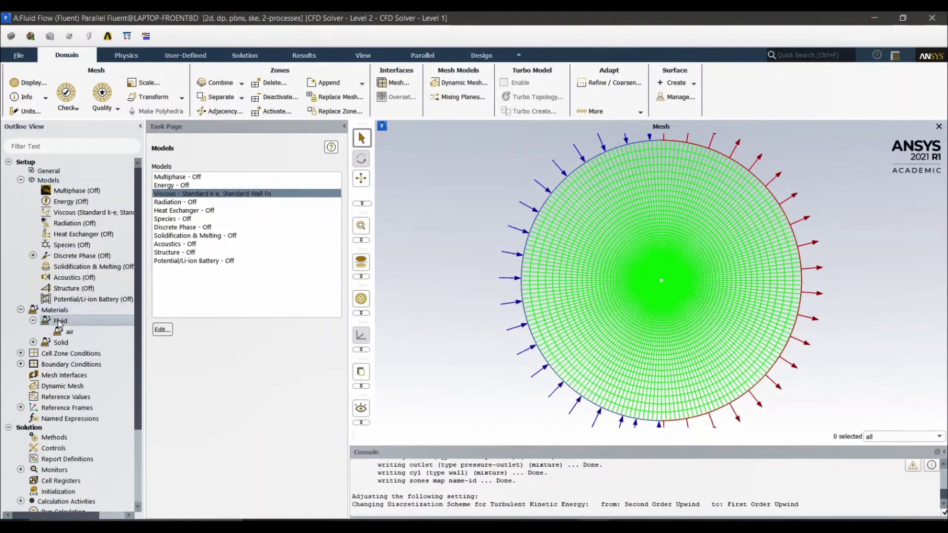
double_click(69, 331)
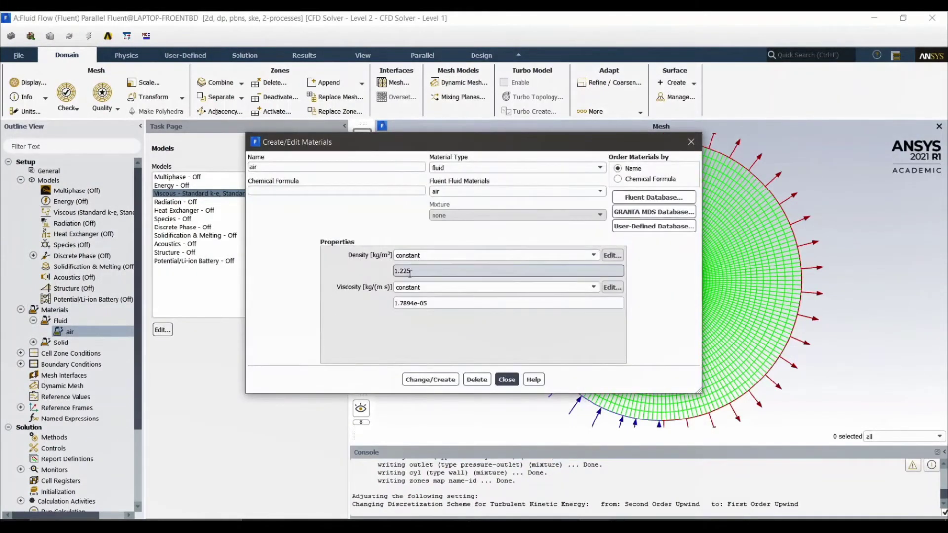
double_click(416, 270)
type("1")
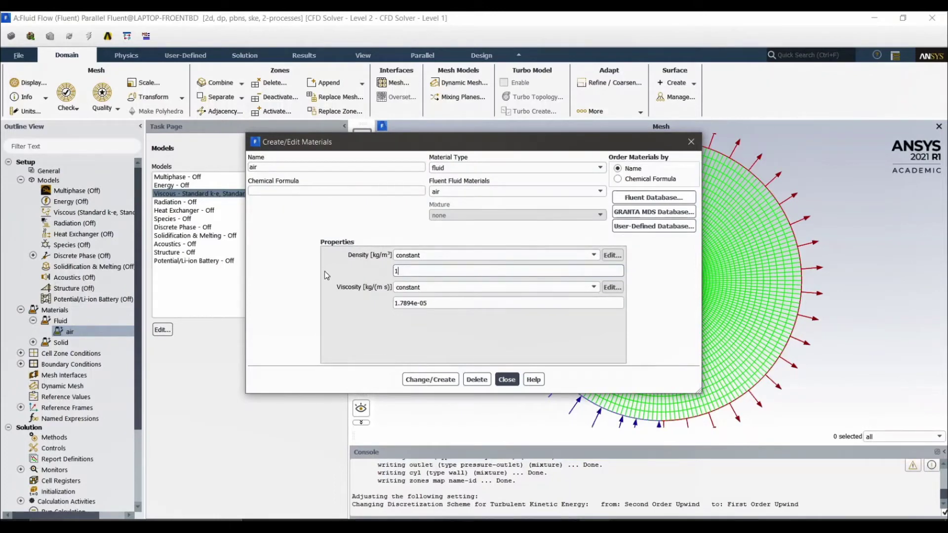
double_click(439, 303)
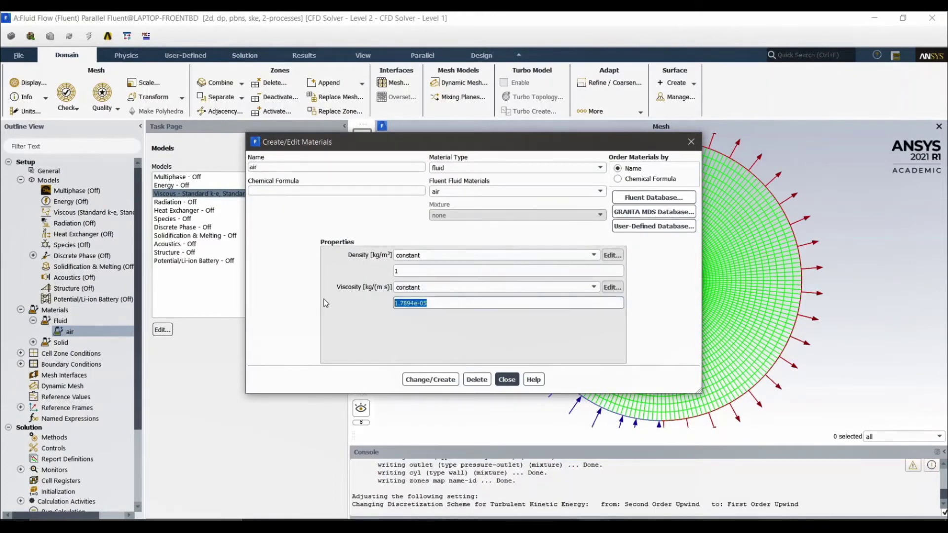
type("0.05")
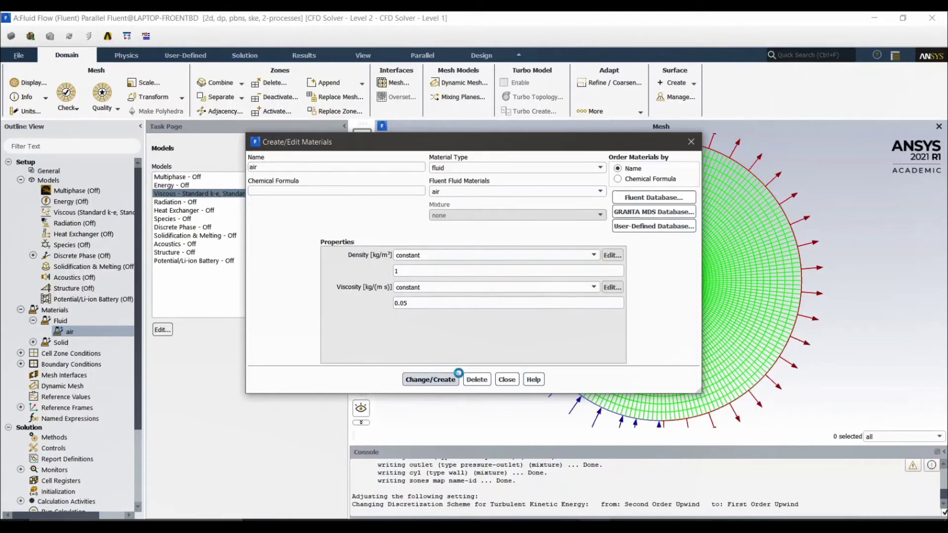
left_click(434, 381)
left_click(507, 379)
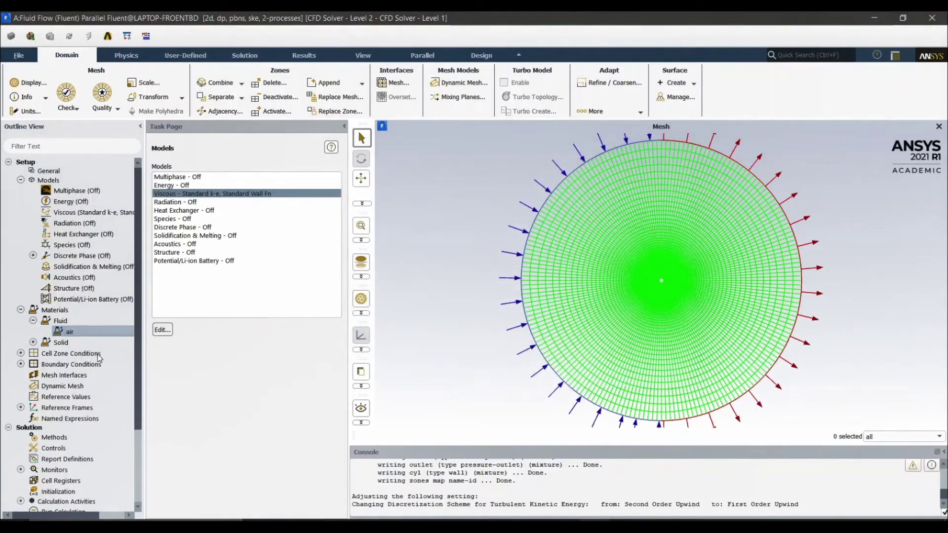
Step: Apply the cell zone conditions of fluid-surface_body with air as its material
double_click(94, 354)
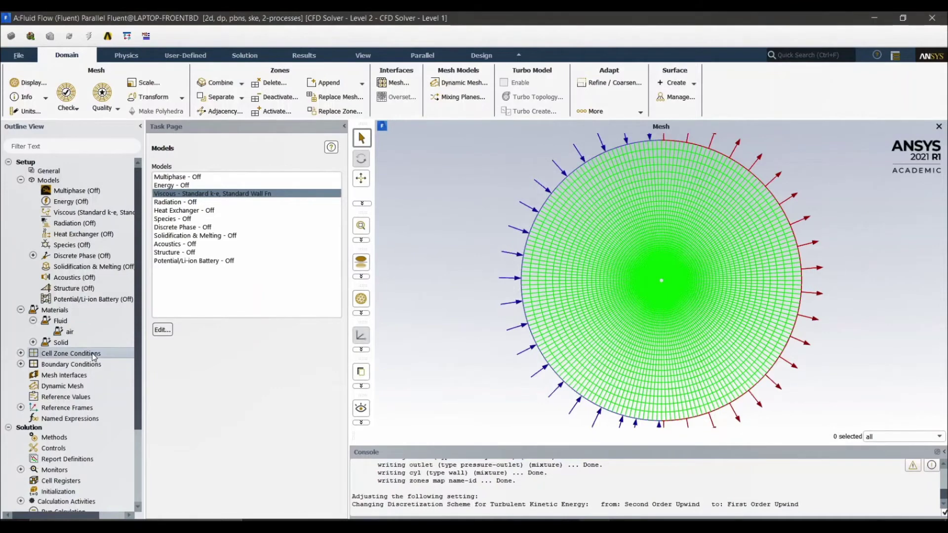
left_click(199, 183)
double_click(202, 186)
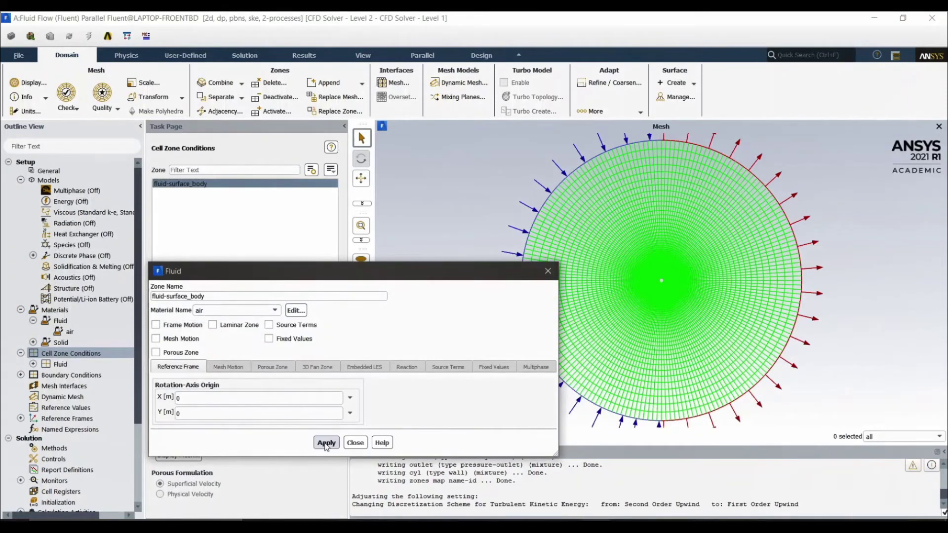
left_click(356, 443)
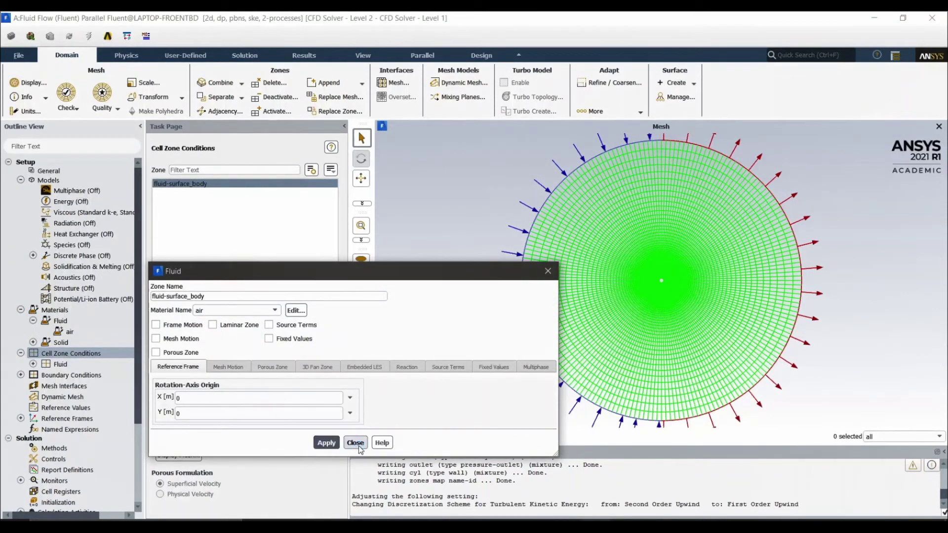
Step: Set the inlet boundary's velocity magnitude to 1 m/s, and check the boundary types of cyl and outlet
double_click(87, 377)
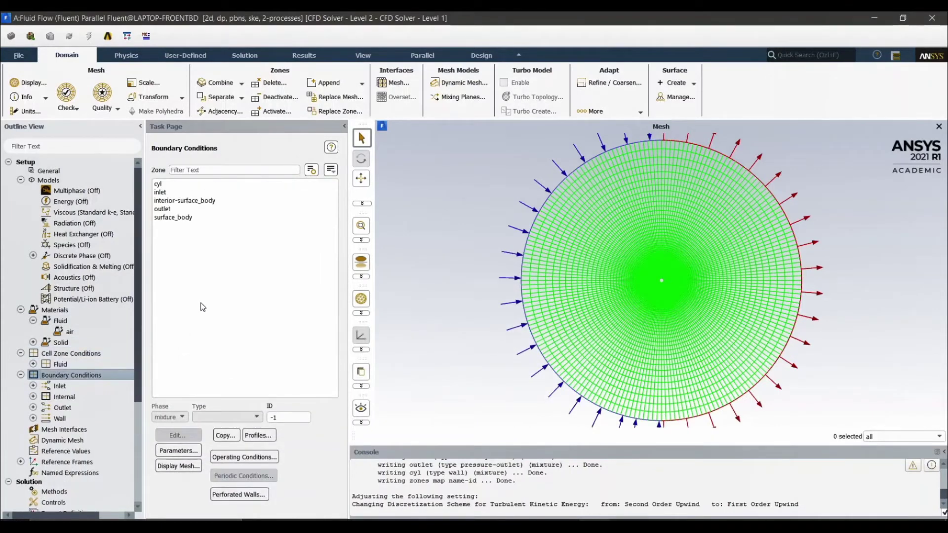
left_click(174, 184)
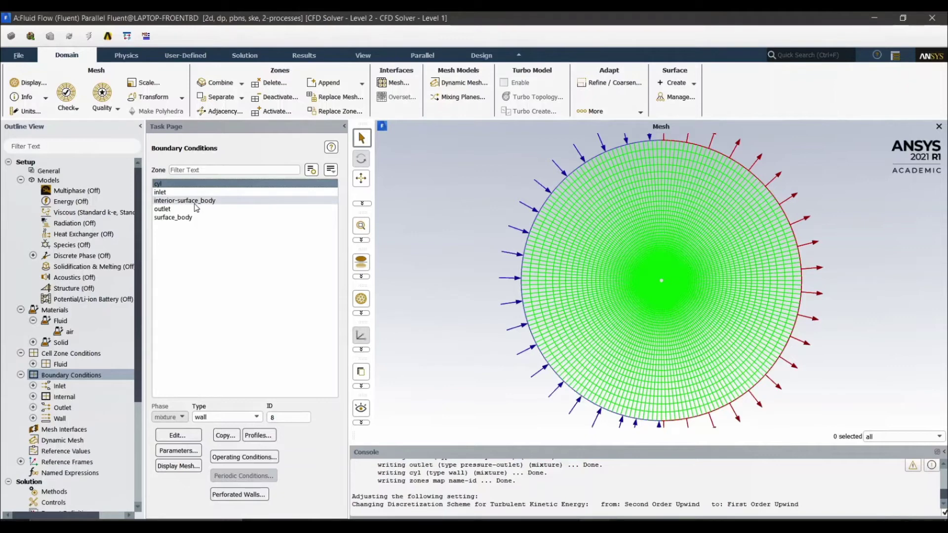
left_click(173, 193)
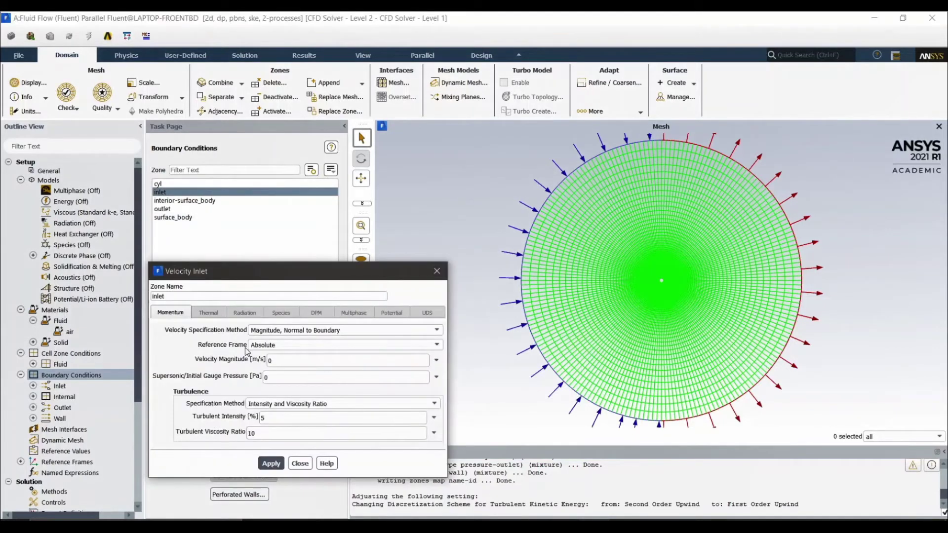
double_click(294, 358)
type("1")
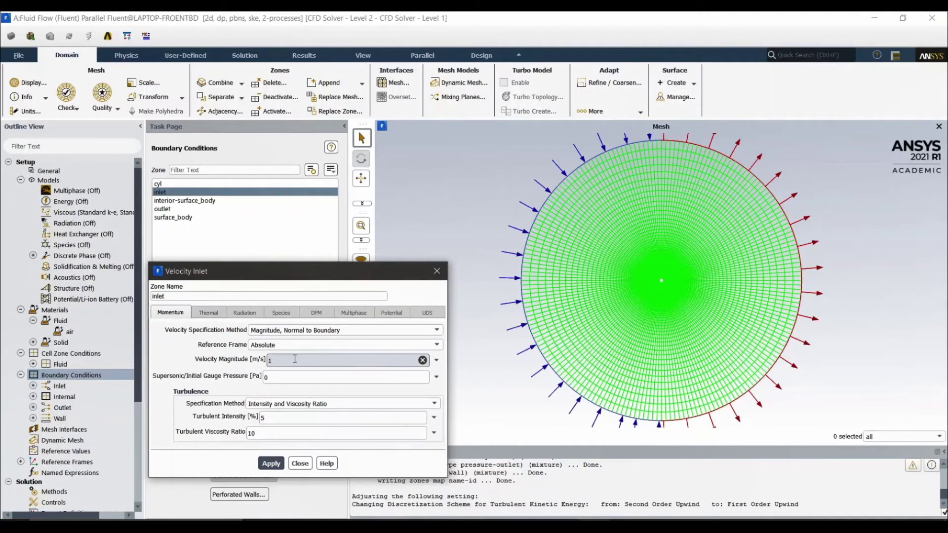
left_click(271, 463)
left_click(299, 463)
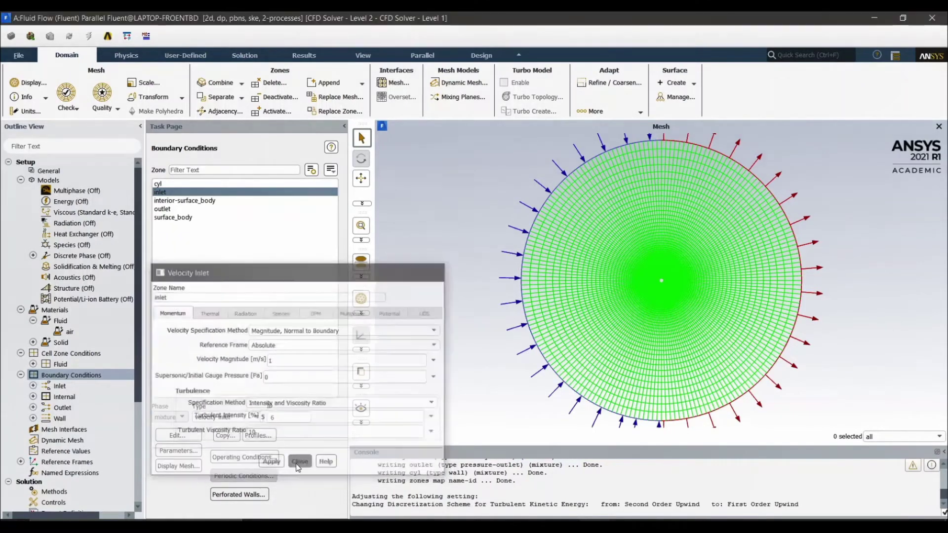
left_click(175, 209)
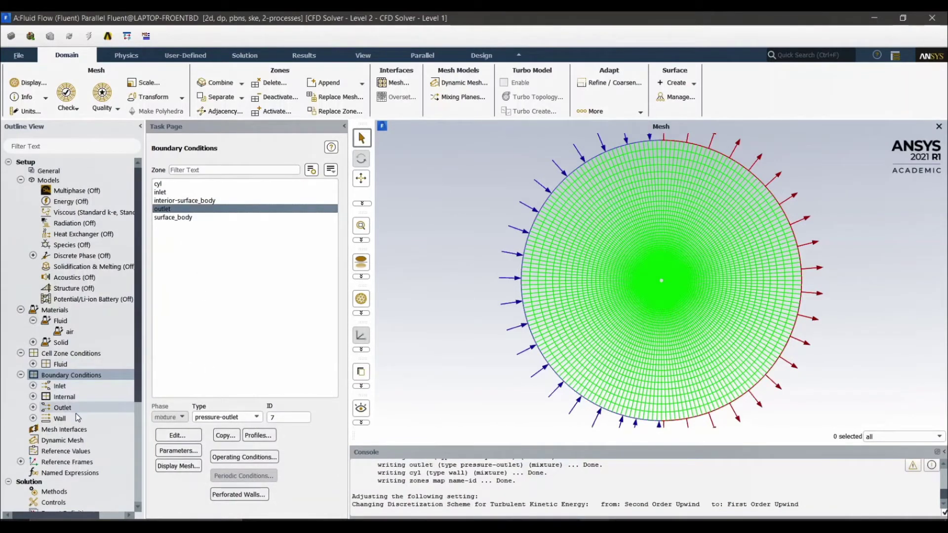
Step: Set the absolute convergence criteria of the continuity, x-velocity, y-velocity, k and epsilon residuals to 1e-6
scroll(61, 478, "down", 2)
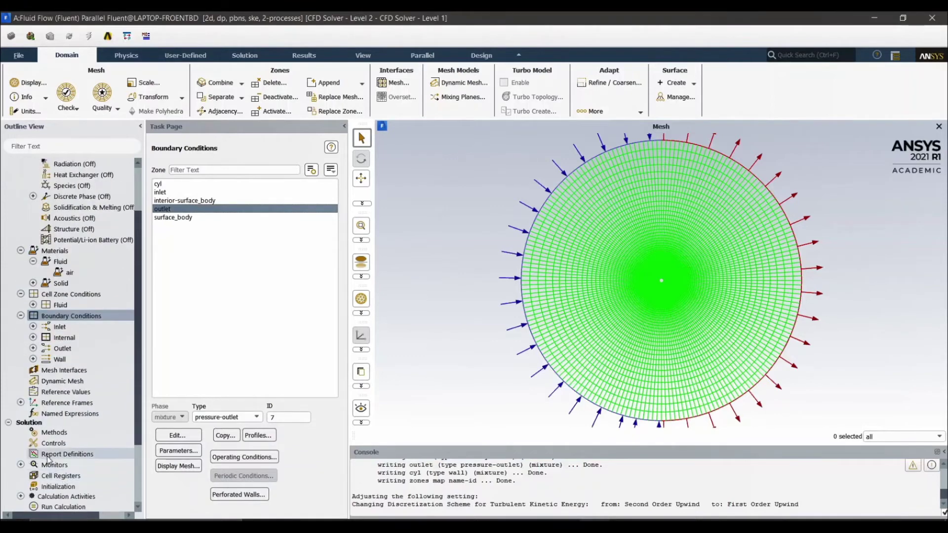
left_click(21, 465)
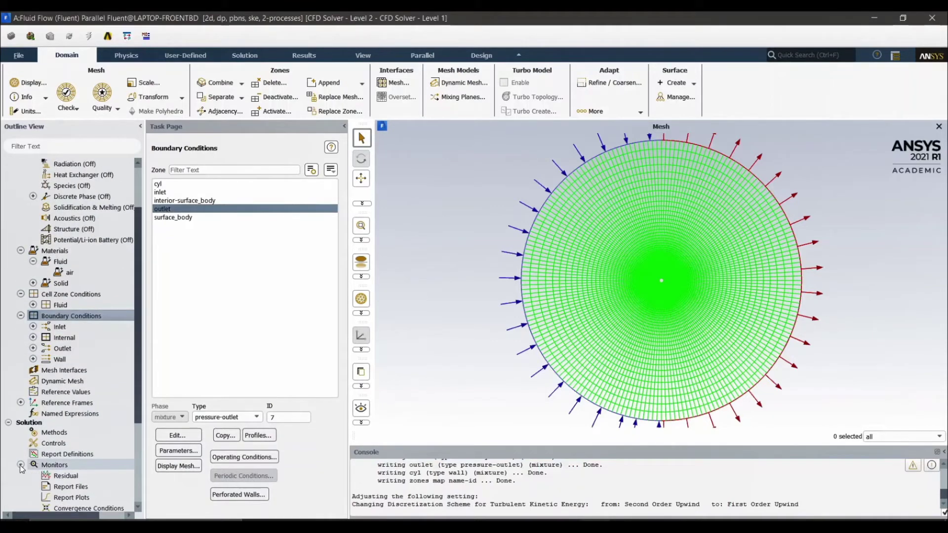
double_click(64, 476)
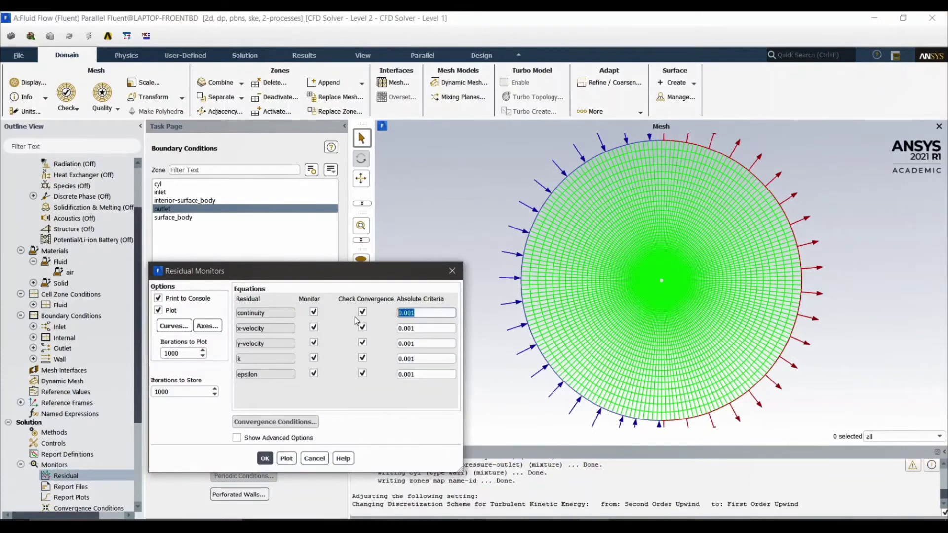
type("1e")
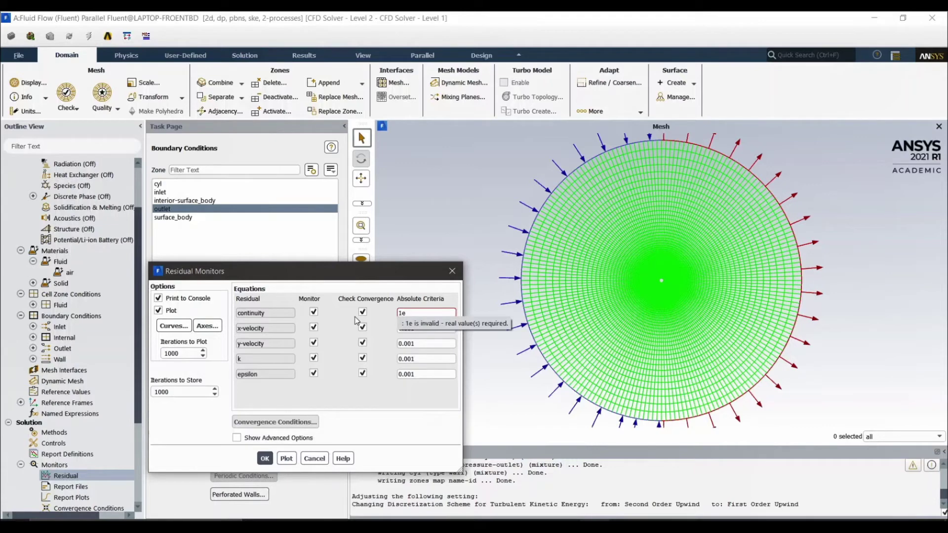
type("-6")
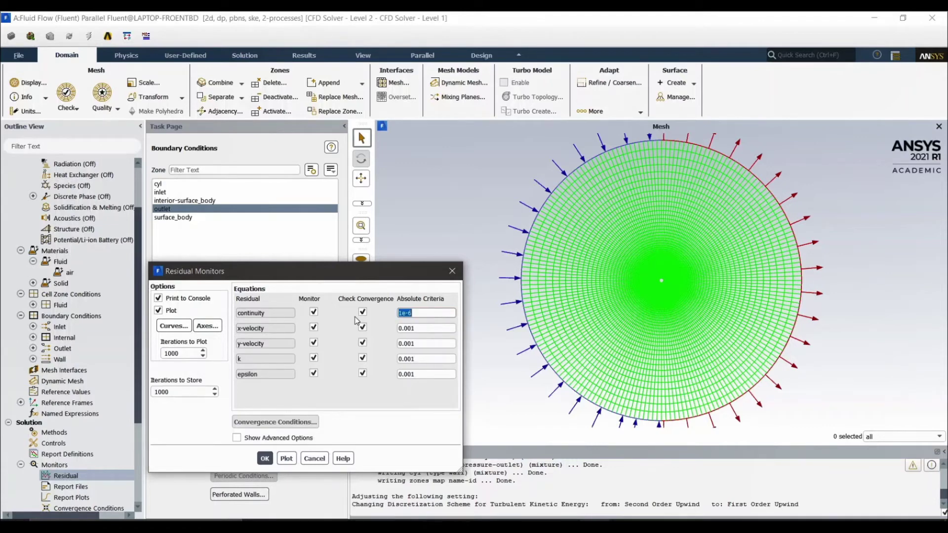
key("ctrl+x")
key("ctrl+v")
double_click(415, 328)
key("ctrl+v")
double_click(414, 343)
key("ctrl+v")
double_click(414, 359)
key("ctrl+v")
double_click(414, 374)
key("ctrl+v")
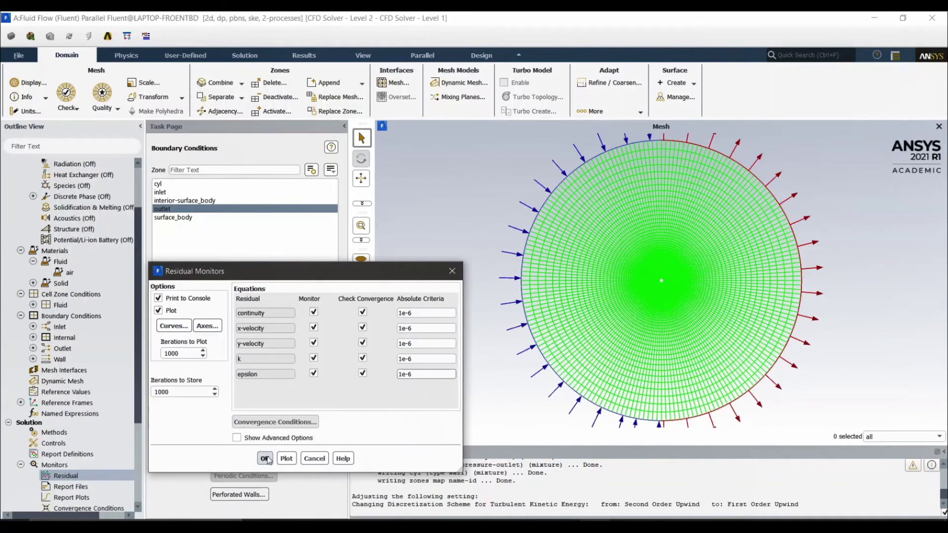
left_click(265, 458)
scroll(84, 377, "down", 4)
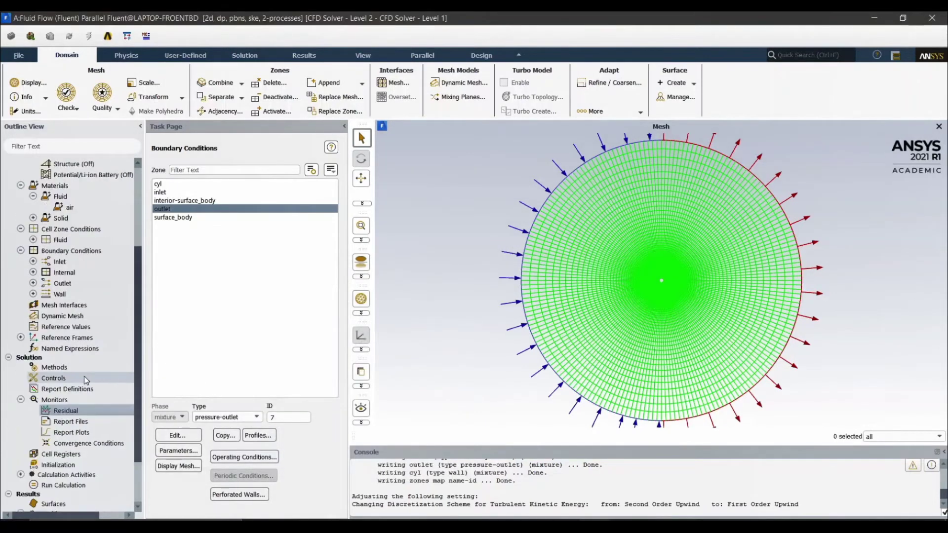
Step: Initialize the solution with hybrid initialization and run the calculation with 2000 iterations
left_click(80, 399)
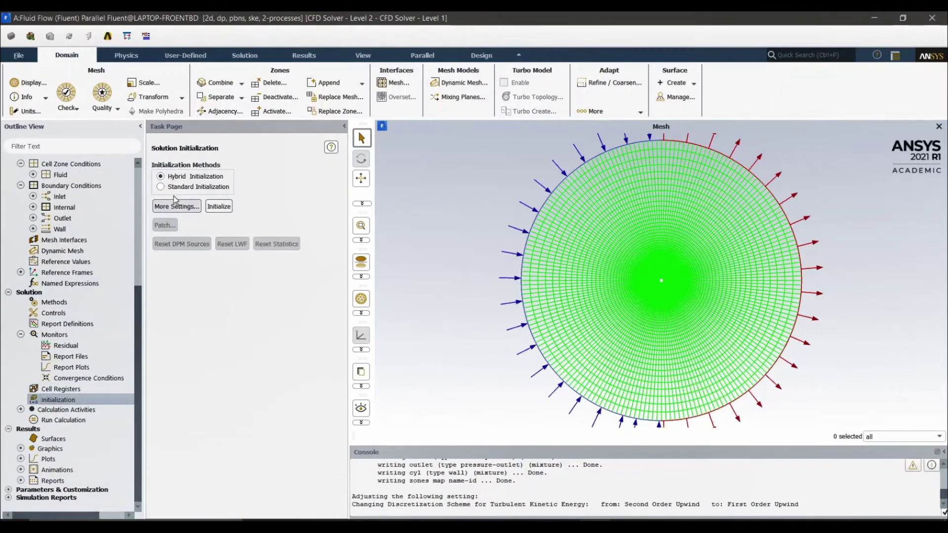
left_click(219, 206)
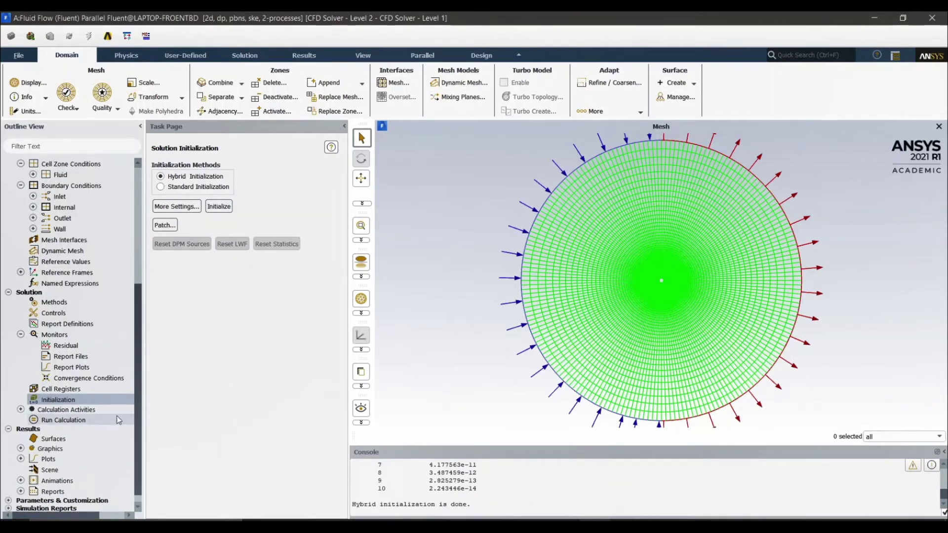
left_click(76, 421)
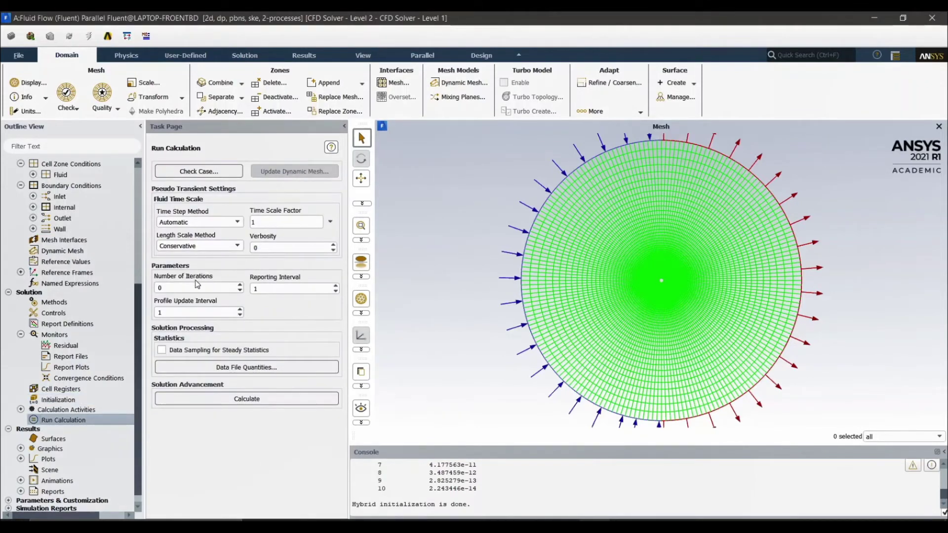
double_click(197, 288)
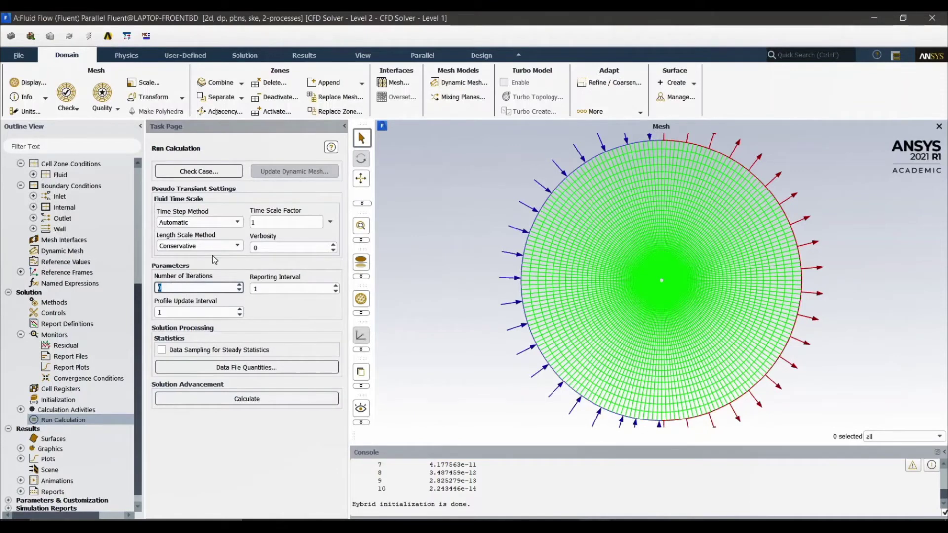
type("2000")
left_click(268, 446)
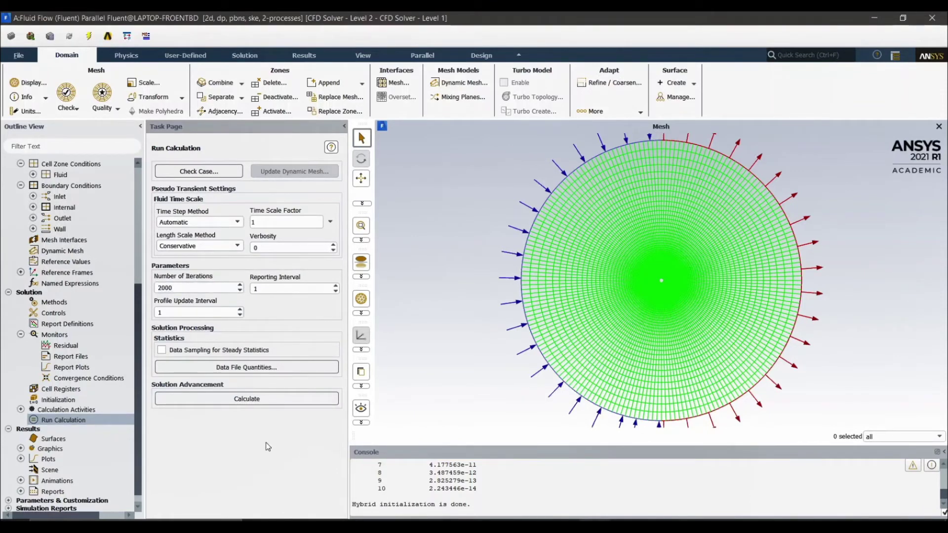
left_click(260, 402)
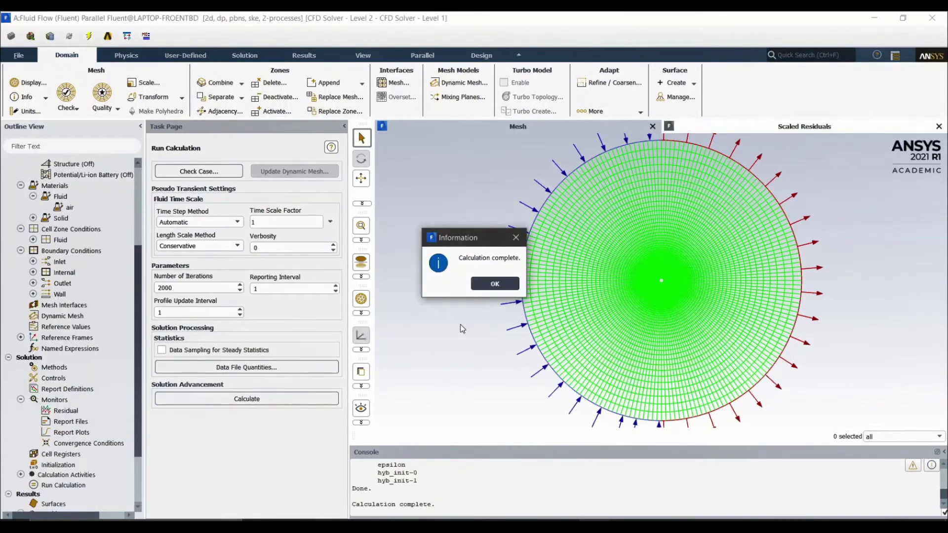
left_click(484, 291)
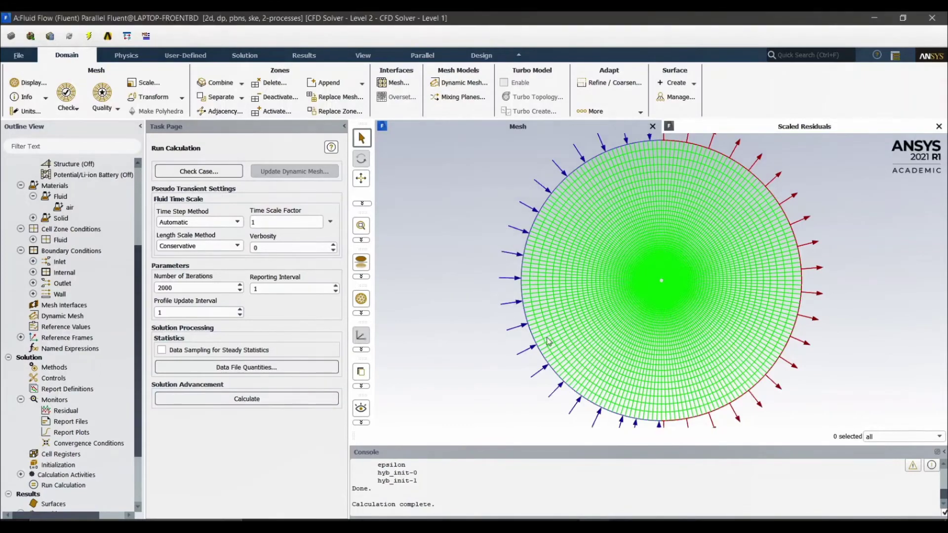
Step: Open the Fluid Flow results in CFD-Post and insert a contour named pressure
scroll(673, 378, "up", 1)
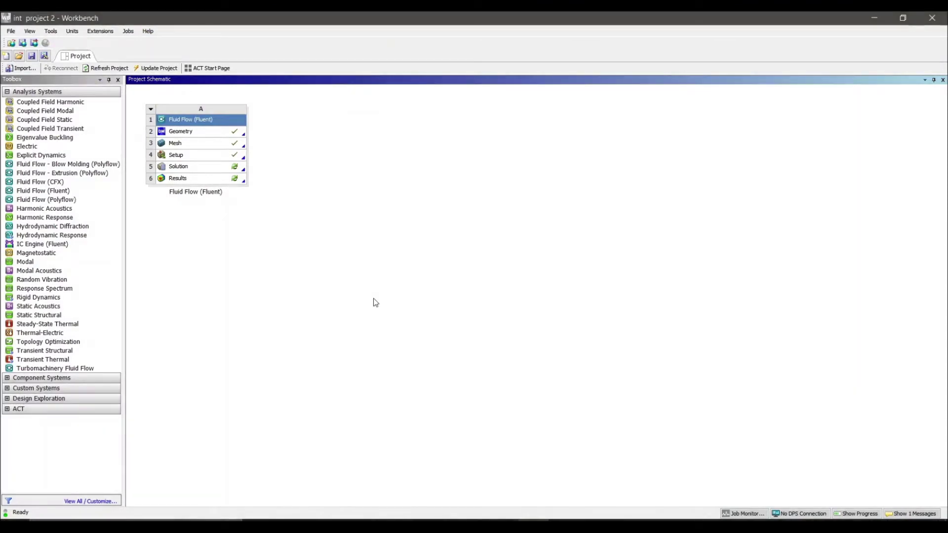
double_click(209, 180)
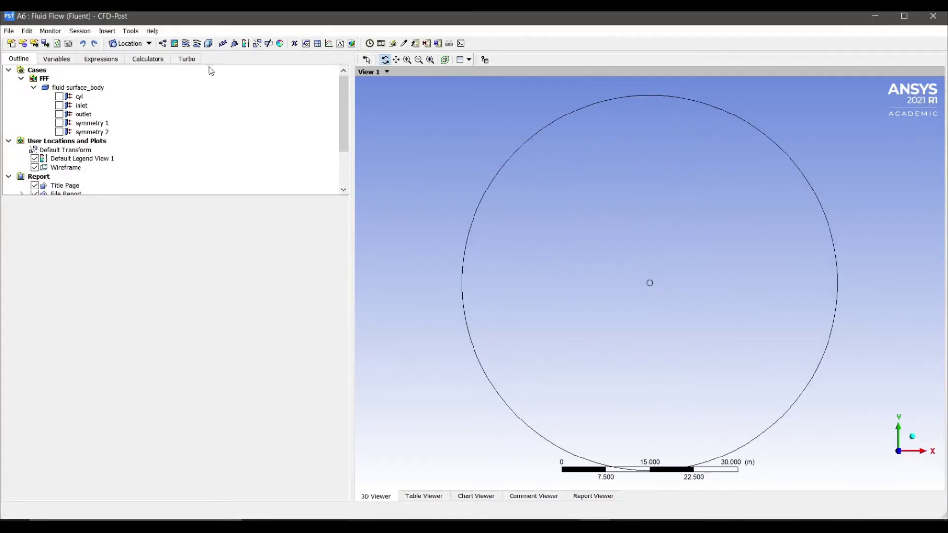
left_click(174, 43)
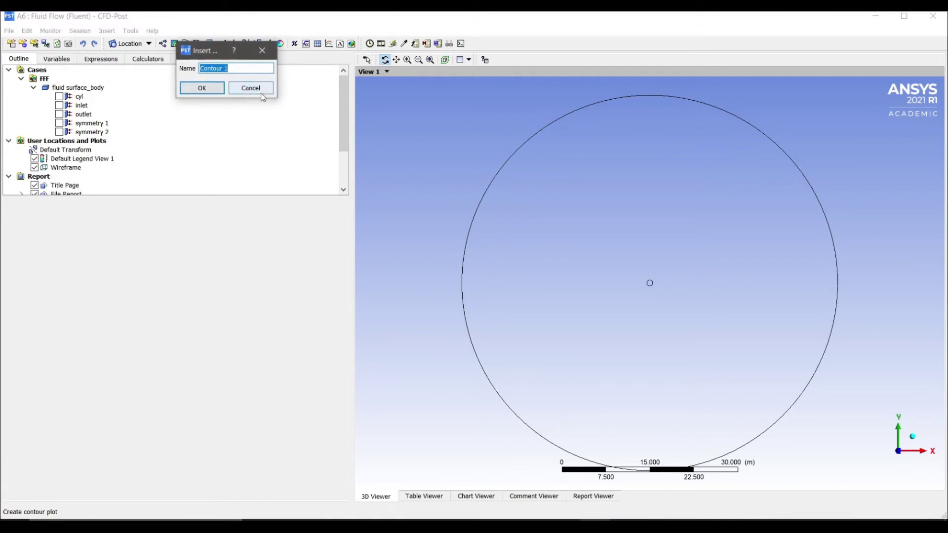
type("pressir")
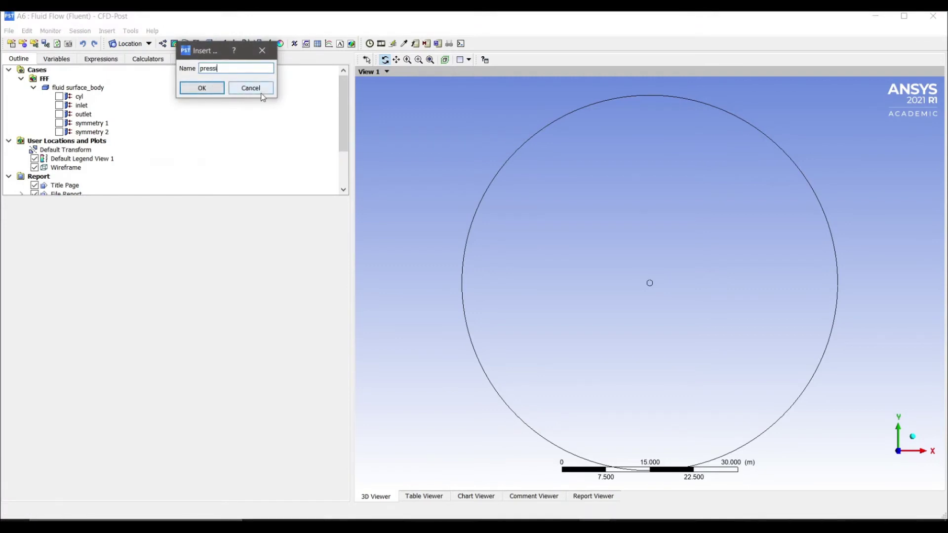
left_click(204, 88)
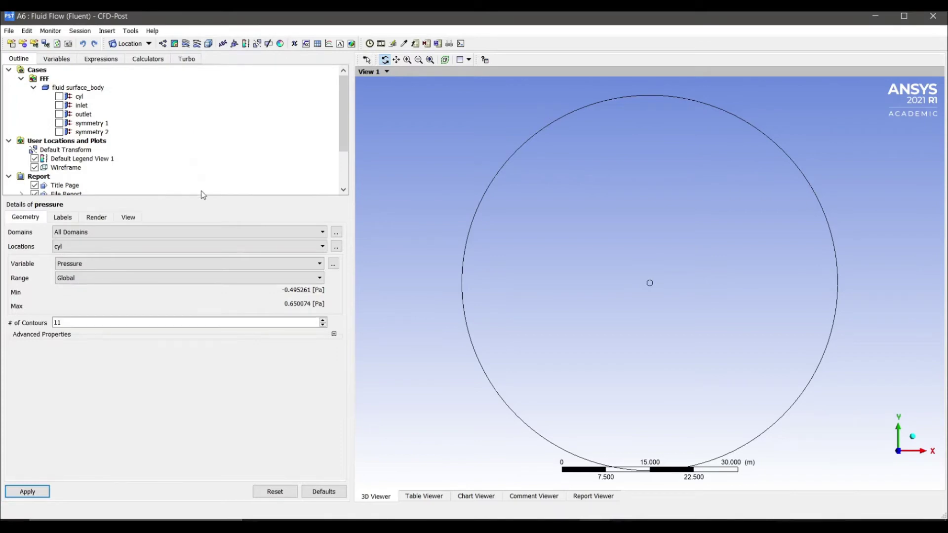
Step: Plot the pressure contour on symmetry 1 with Pressure as the variable and view it around the cylinder
left_click(158, 247)
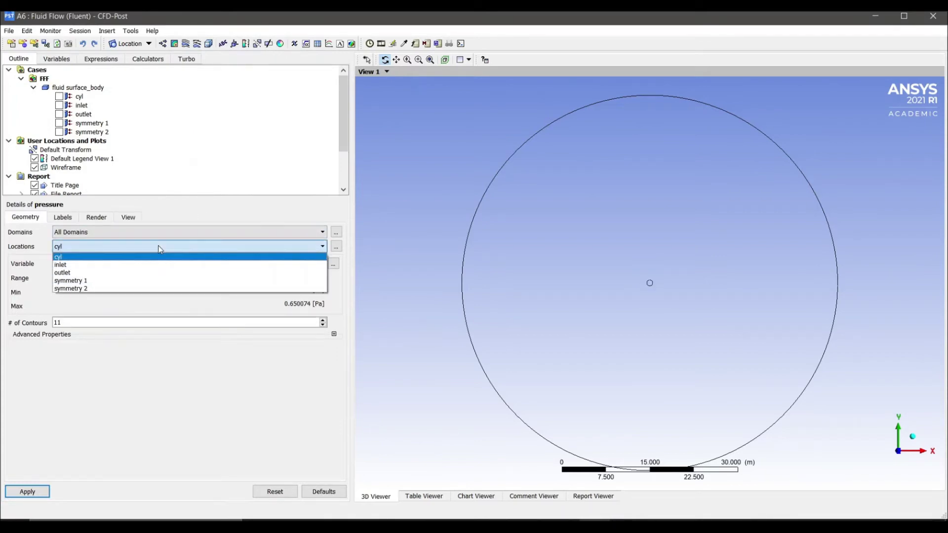
left_click(123, 280)
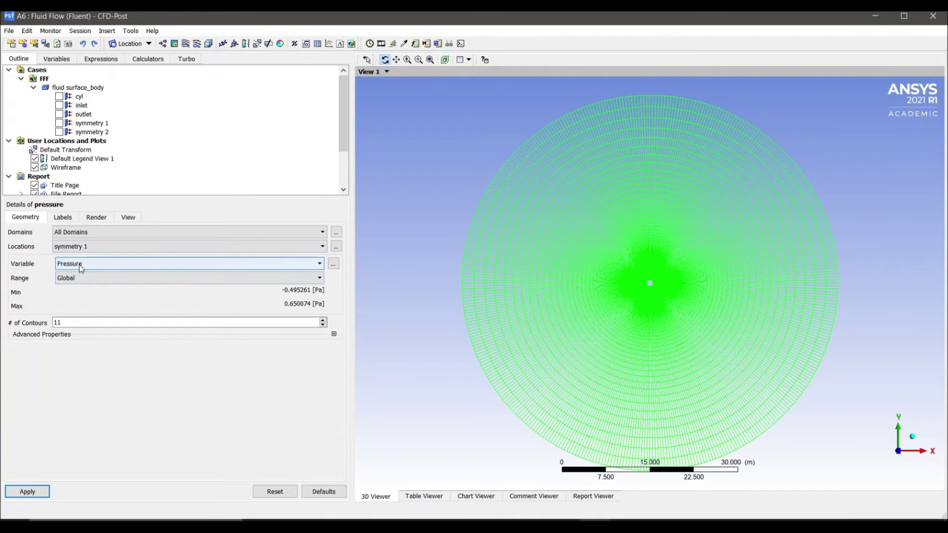
left_click(38, 492)
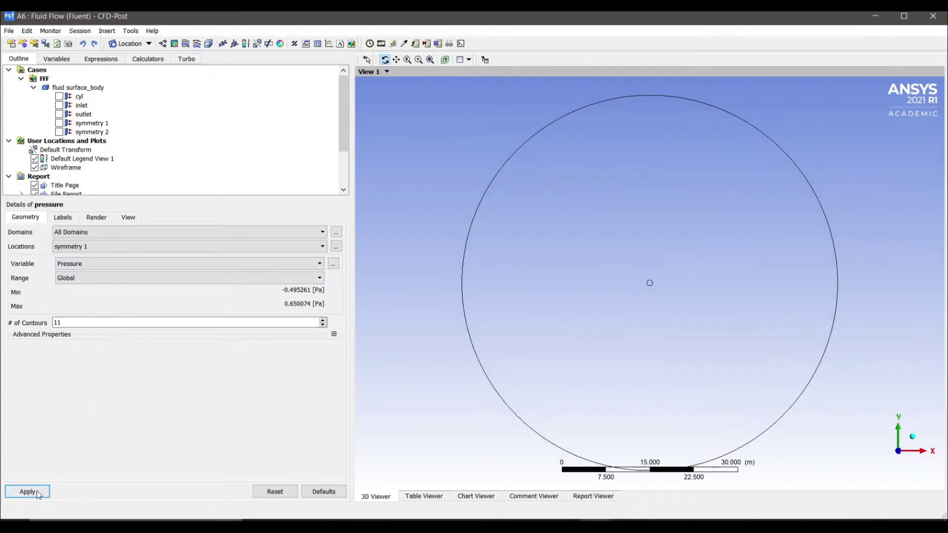
scroll(640, 286, "up", 1)
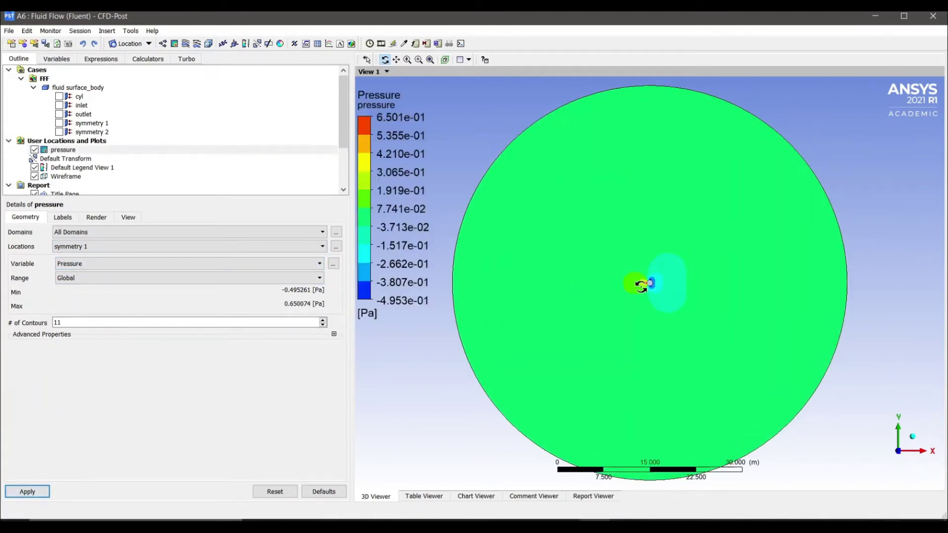
scroll(641, 286, "up", 5)
scroll(642, 285, "up", 3)
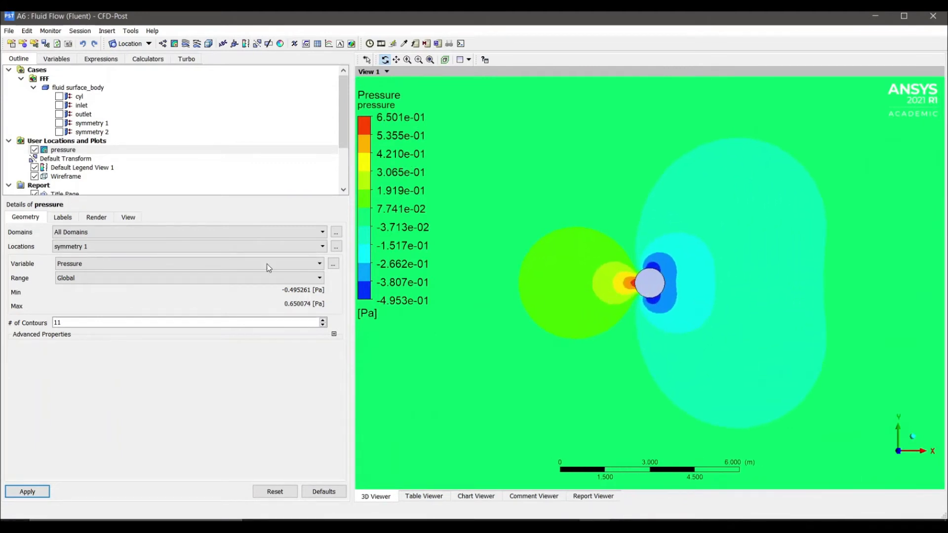
Step: Hide the pressure contour and insert another contour named velocity
left_click(34, 150)
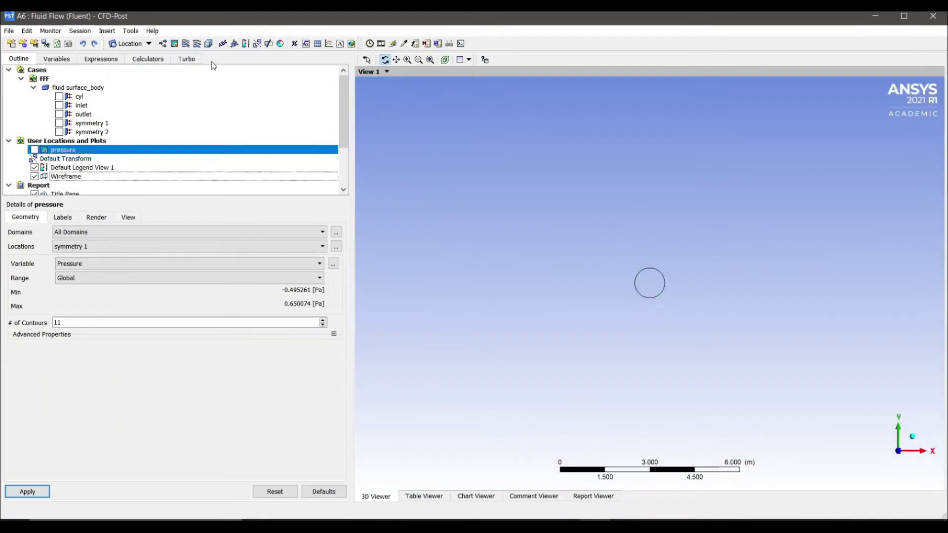
left_click(175, 44)
type("velocity")
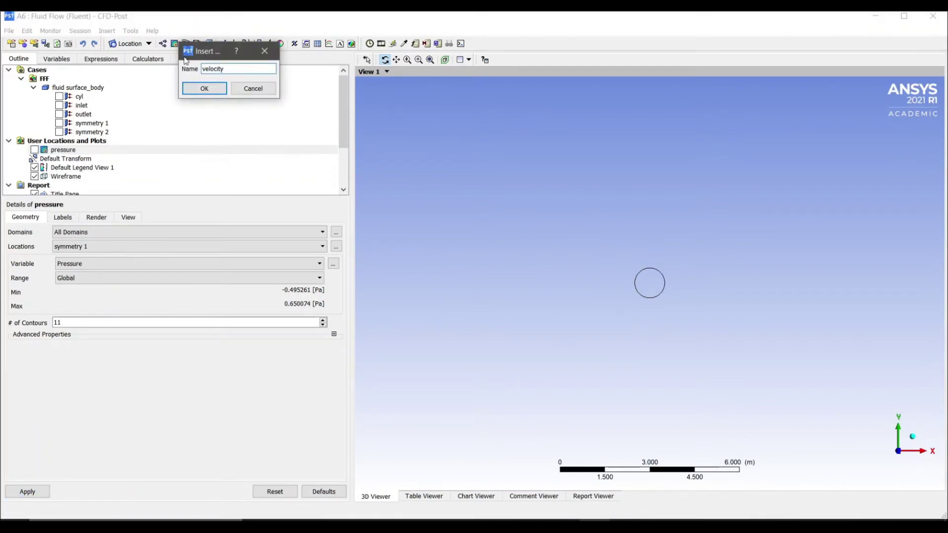
left_click(209, 89)
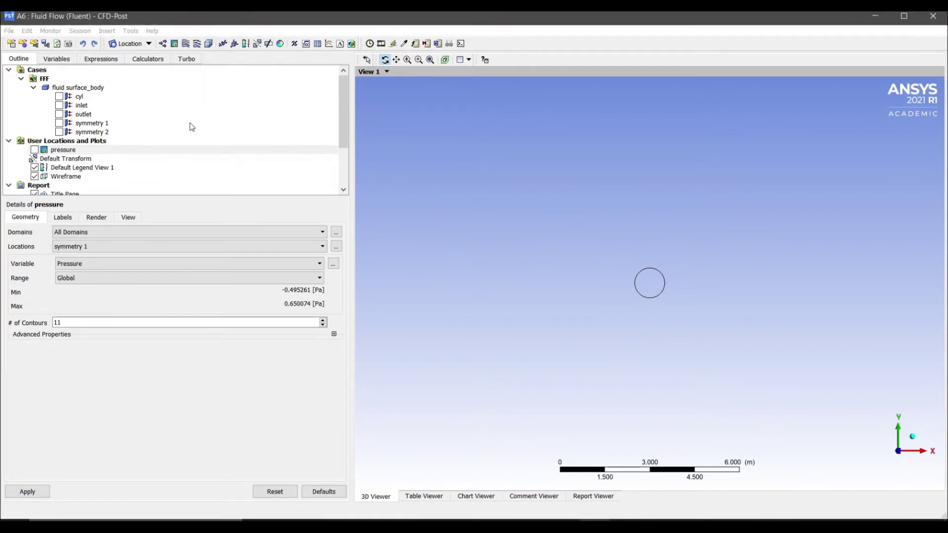
Step: Plot the velocity contour on symmetry 1 with Velocity as the variable and view the wake behind the cylinder
left_click(116, 248)
left_click(103, 279)
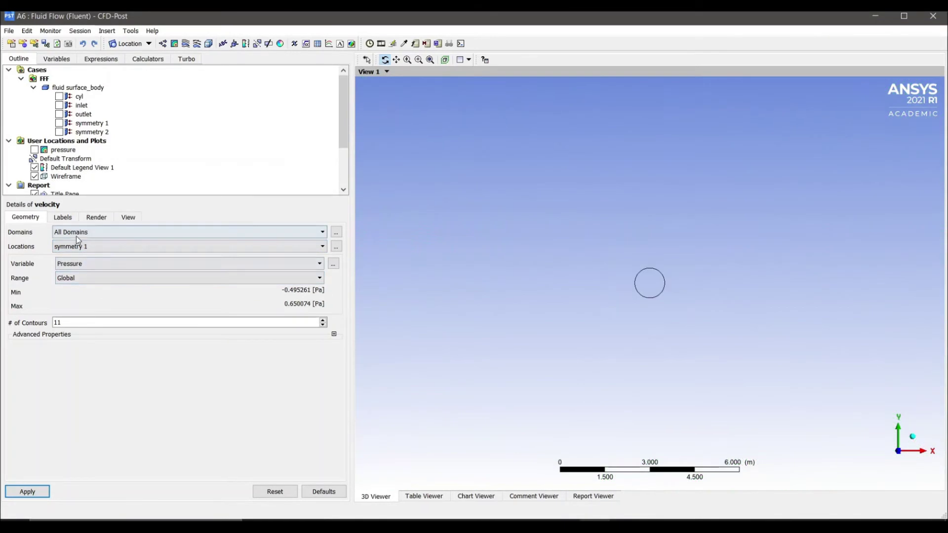
left_click(170, 267)
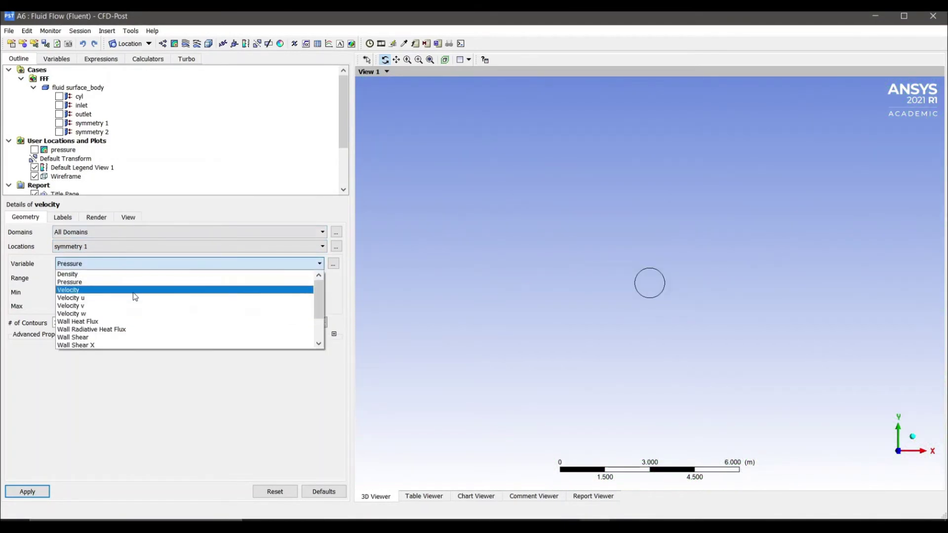
left_click(133, 291)
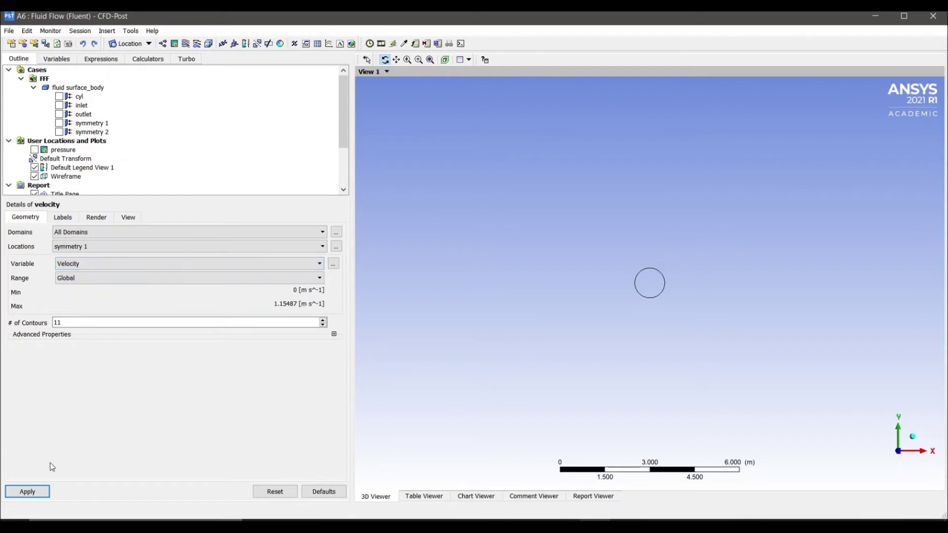
left_click(42, 493)
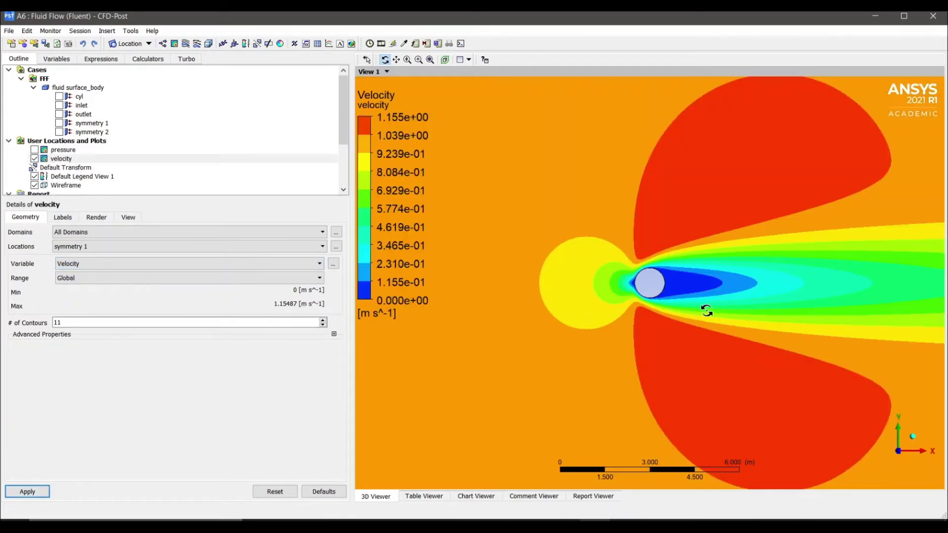
scroll(724, 307, "down", 5)
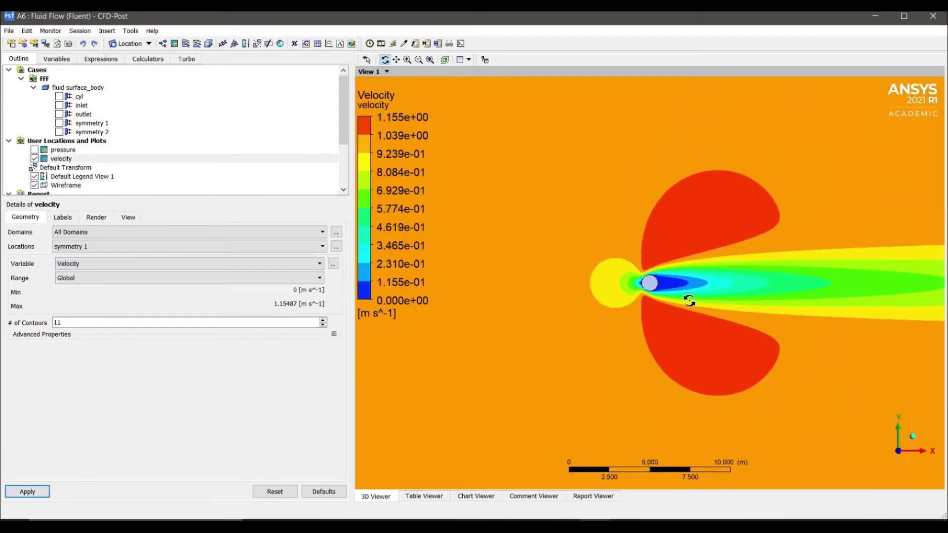
scroll(677, 298, "up", 3)
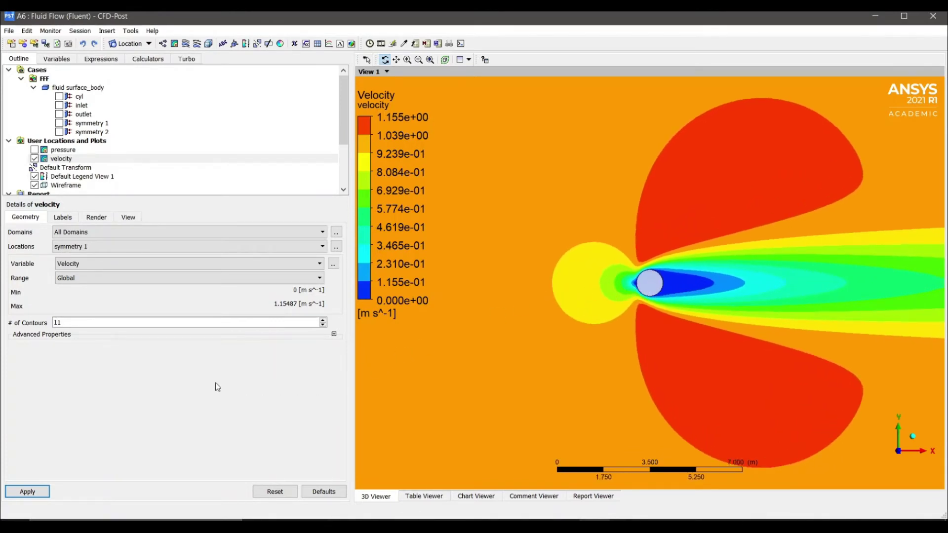
Step: Hide the velocity contour and insert a line location named seedline 1
left_click(34, 159)
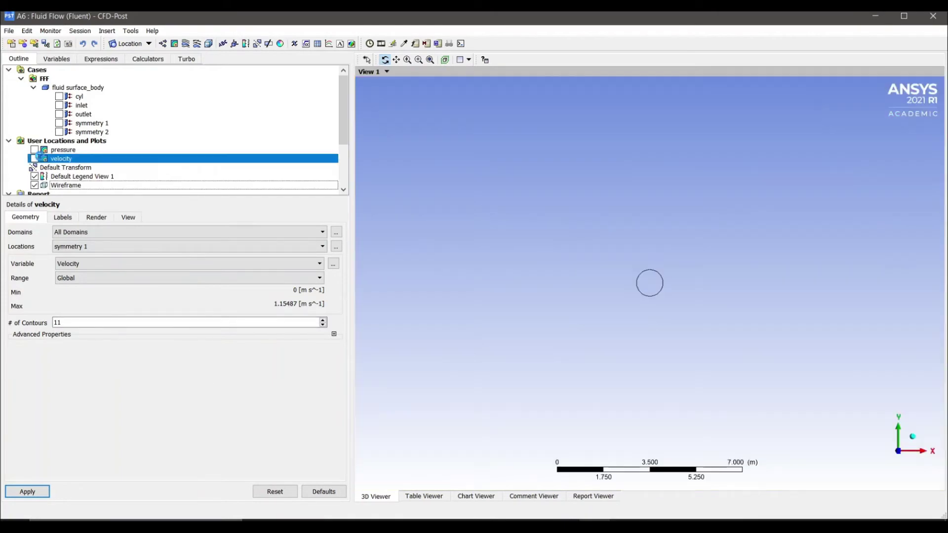
left_click(137, 46)
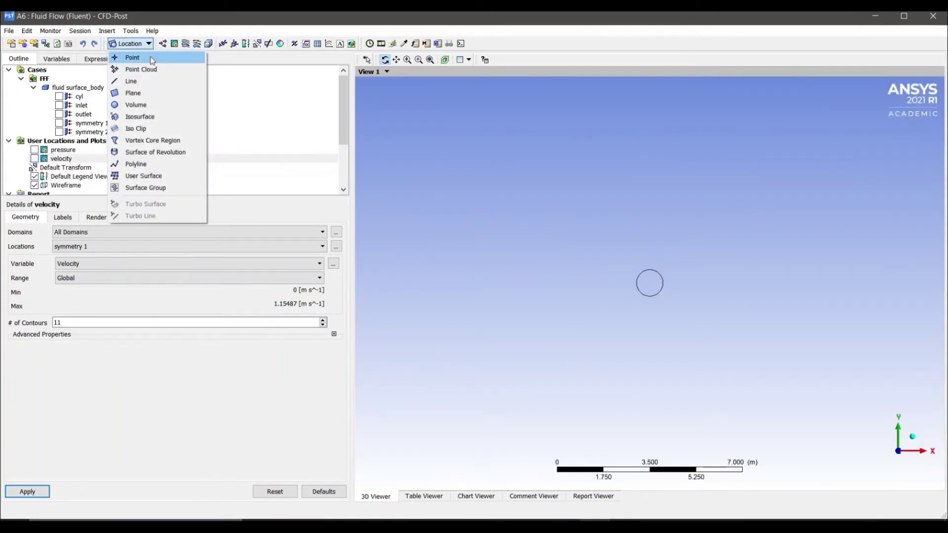
left_click(161, 82)
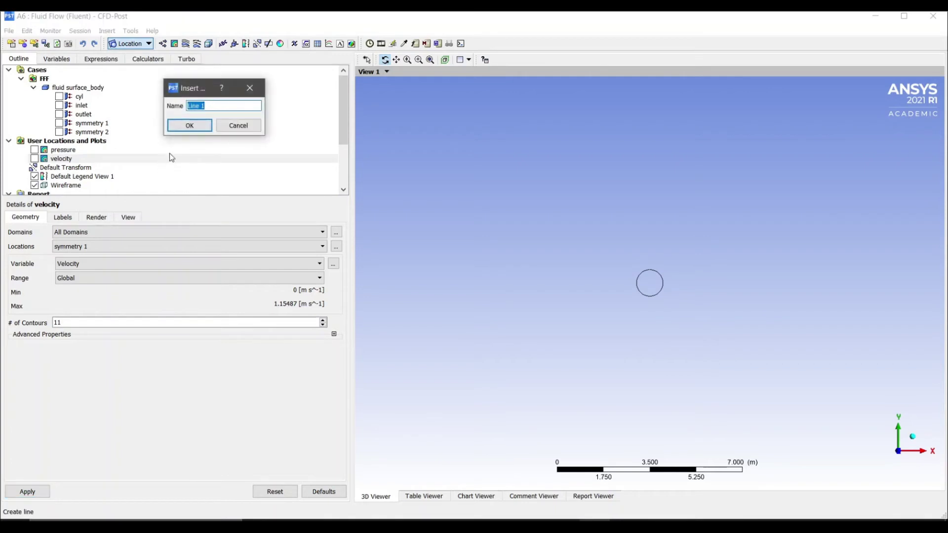
left_click(190, 126)
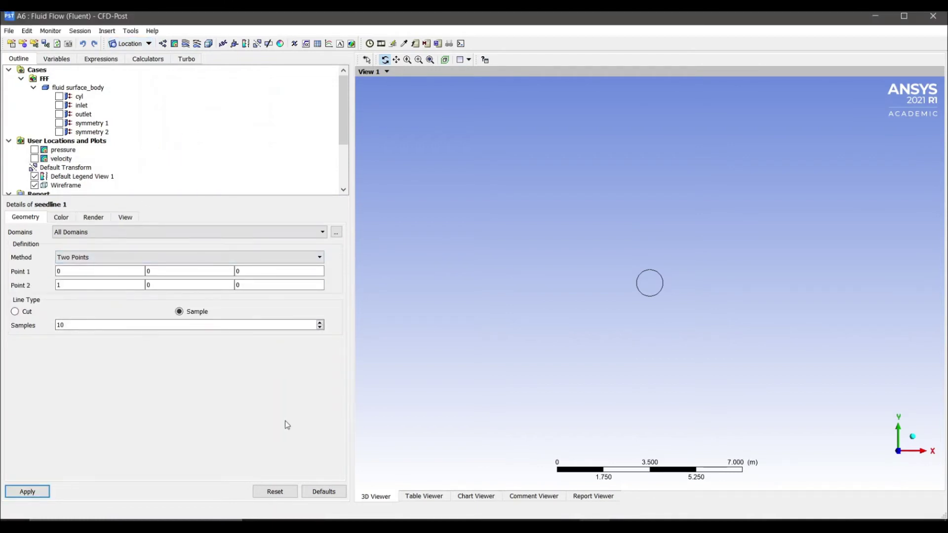
Step: Define seedline 1 by two points, from (-8, 5, 0) to (-8, -5, 0), and apply it
double_click(133, 271)
type("-8")
key("Tab")
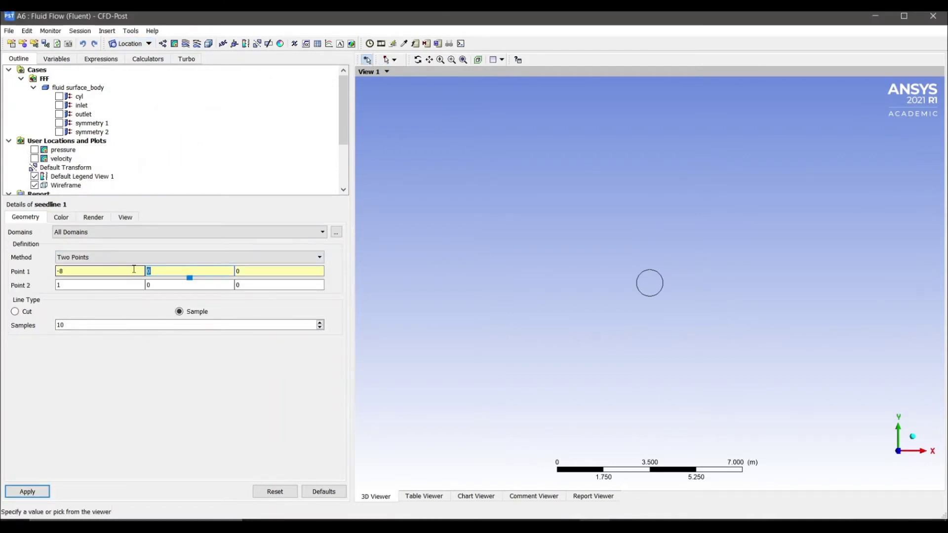
type("5")
key("Tab")
key("Tab")
type("-8")
key("Tab")
key("Tab")
key("Tab")
key("Tab")
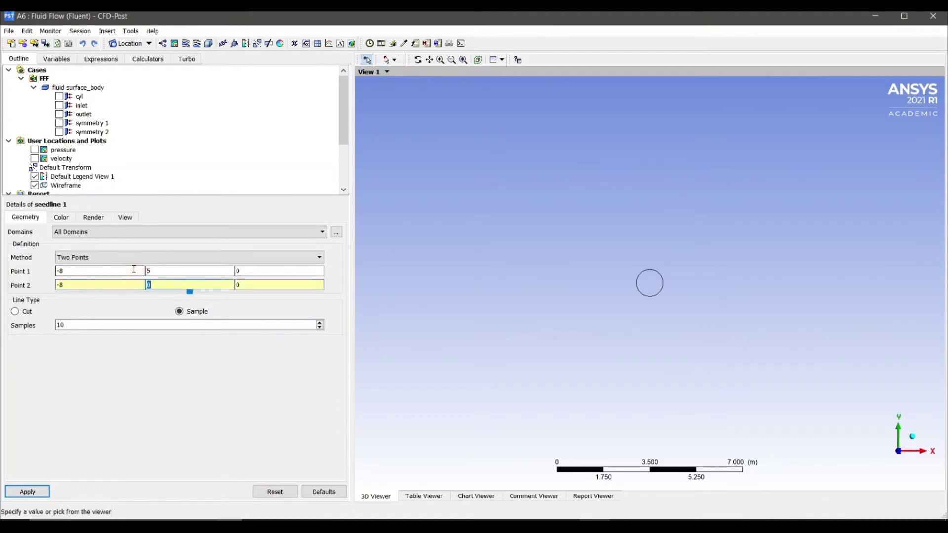
left_click(171, 283)
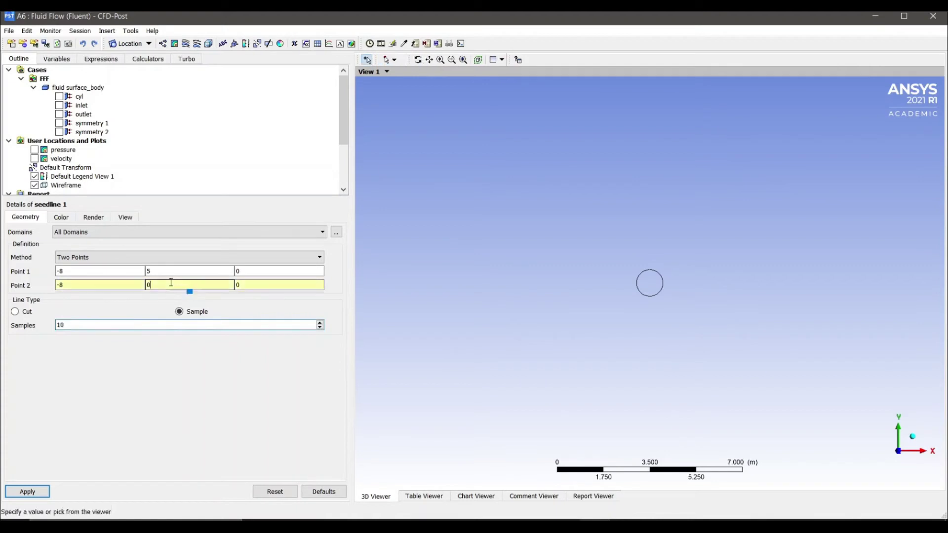
type("-5")
left_click(27, 491)
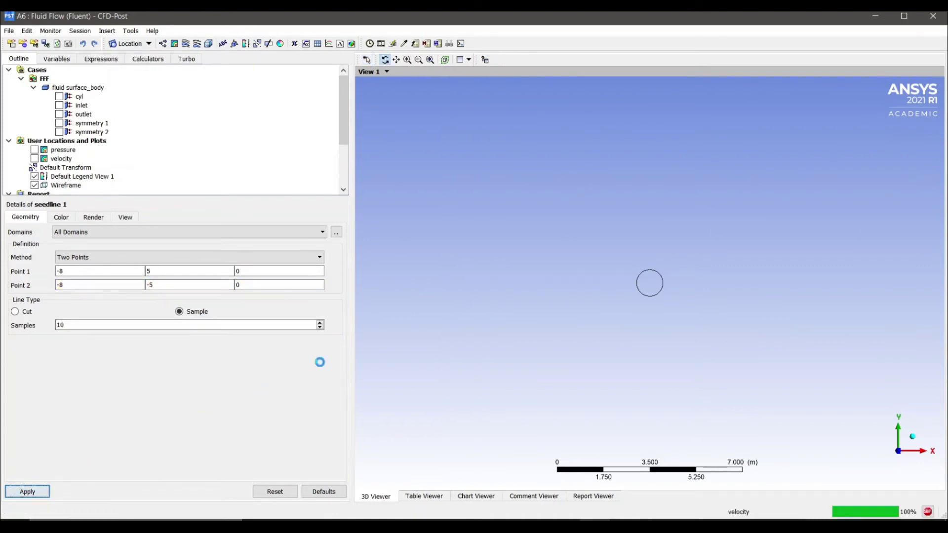
Step: Set seedline 1 to 50 samples and insert a streamline plot named Streamline 1
left_click(138, 326)
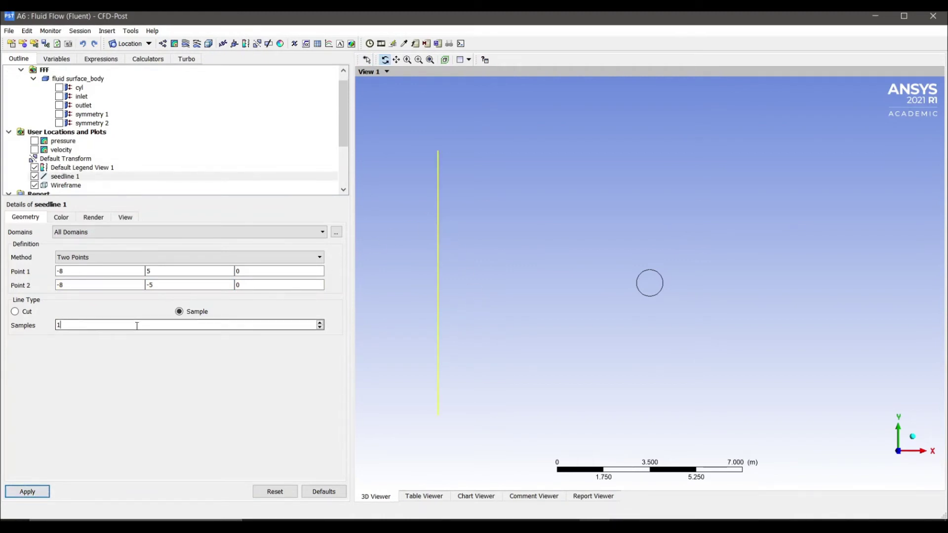
key("Return")
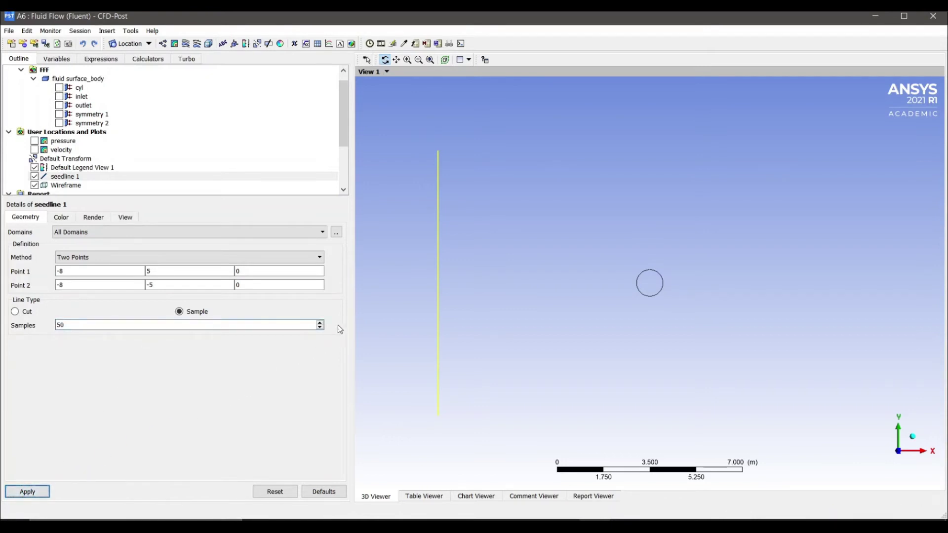
left_click(187, 43)
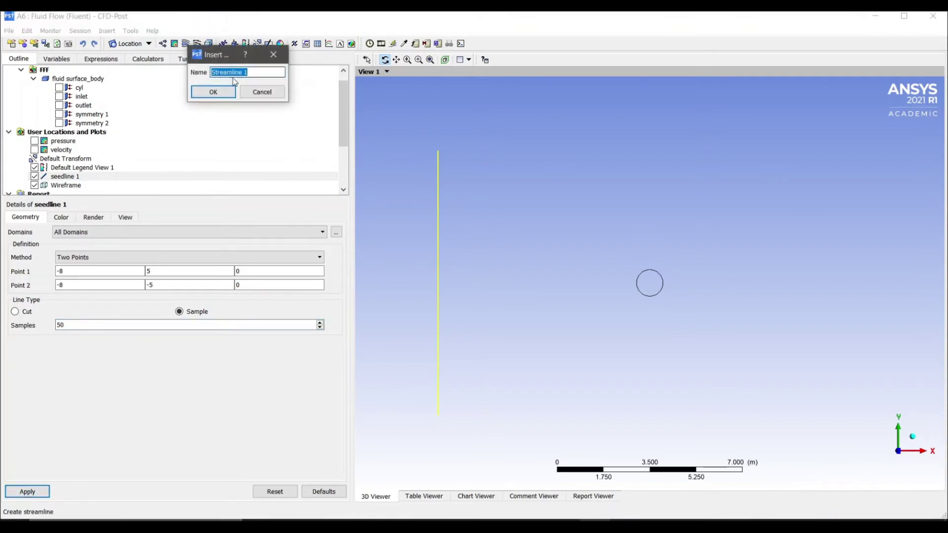
left_click(232, 93)
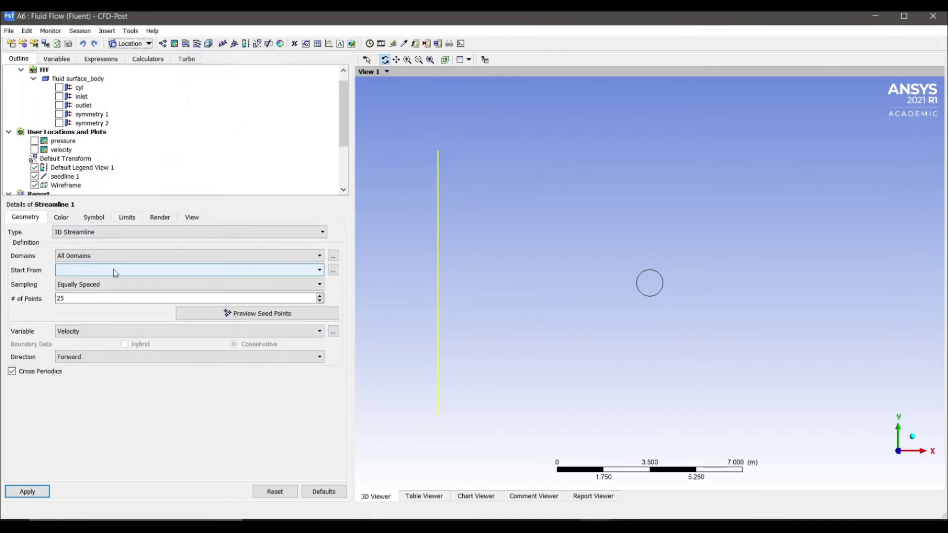
Step: Plot Streamline 1 starting from seedline 1 with a maximum of 50 points and view the flow around the cylinder
left_click(114, 270)
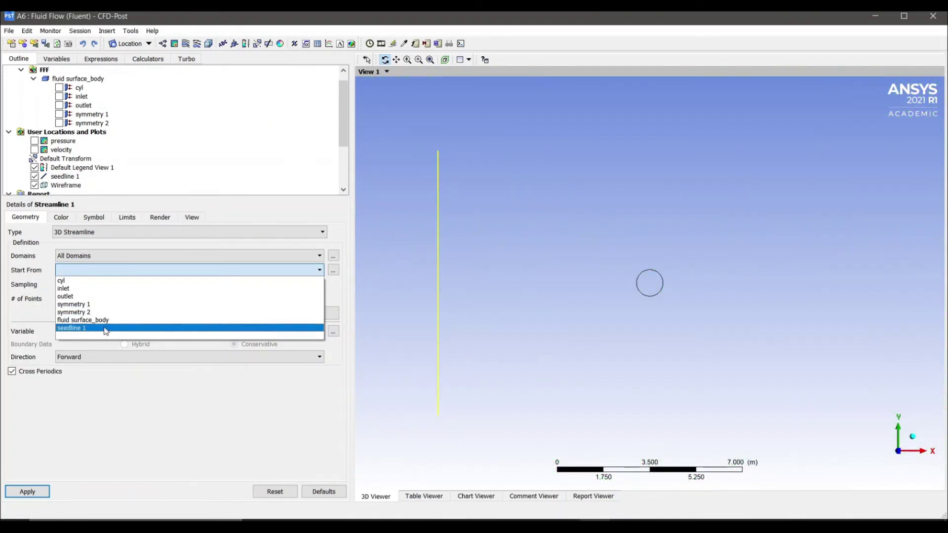
left_click(105, 328)
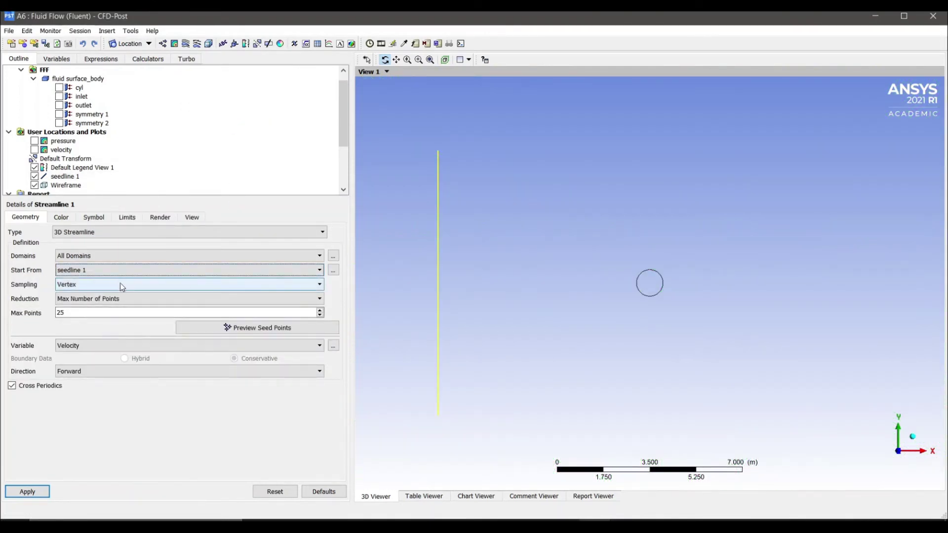
type("50")
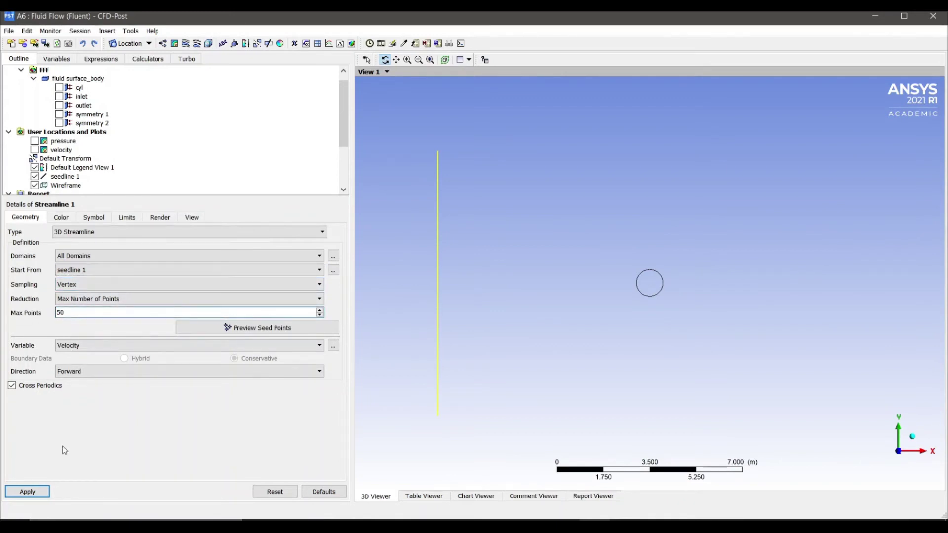
left_click(27, 491)
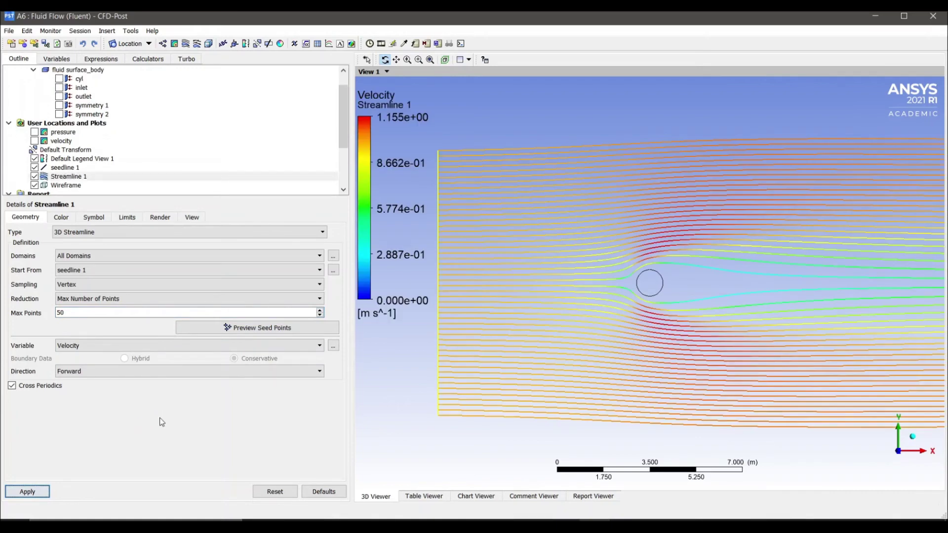
scroll(626, 277, "up", 3)
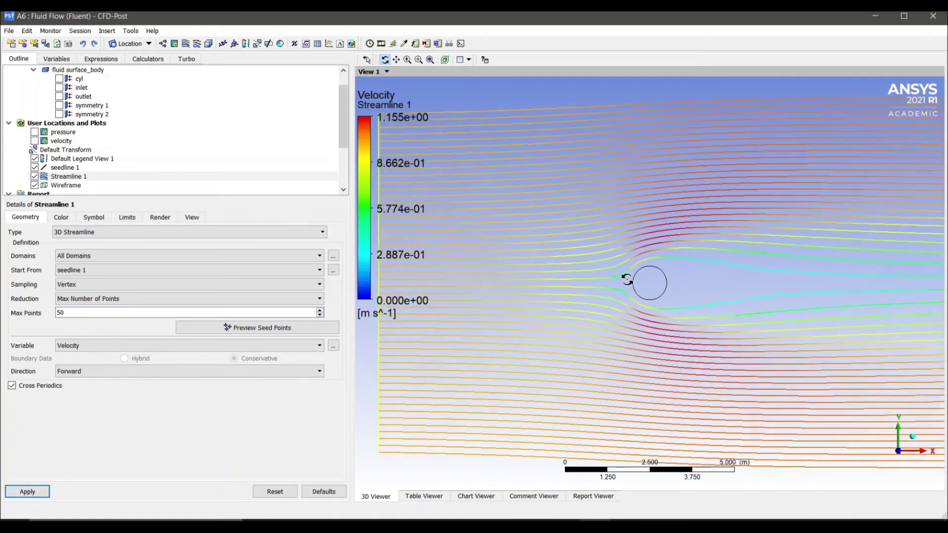
scroll(624, 278, "down", 1)
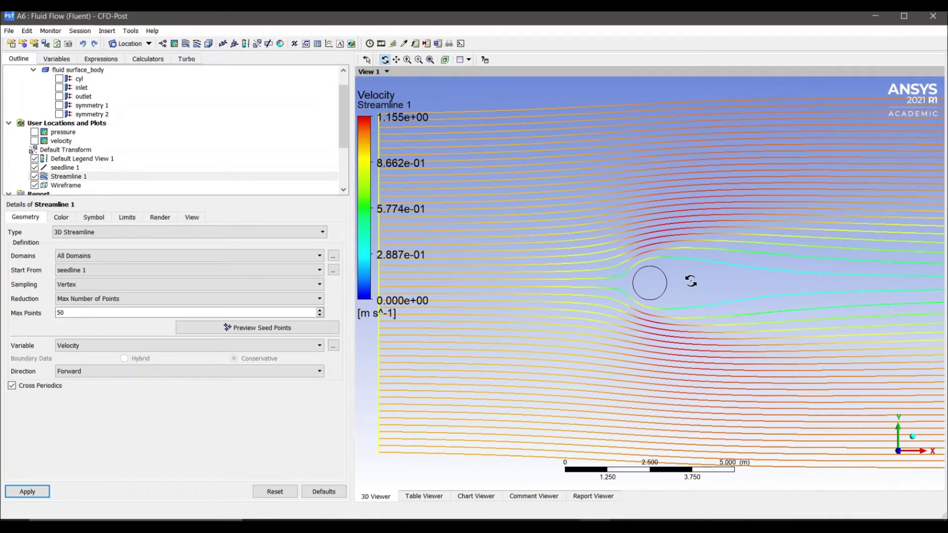
Step: Insert another line location named seedline 2
left_click(142, 46)
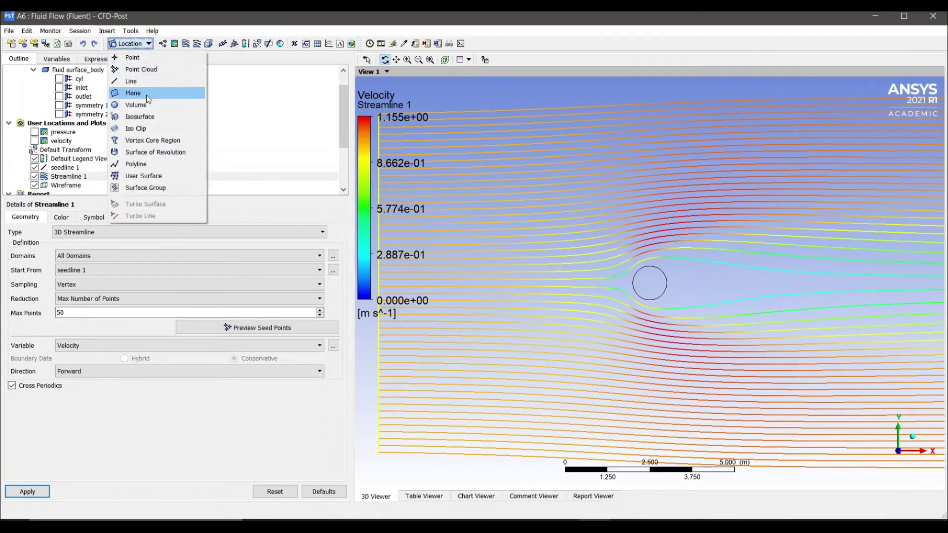
left_click(136, 78)
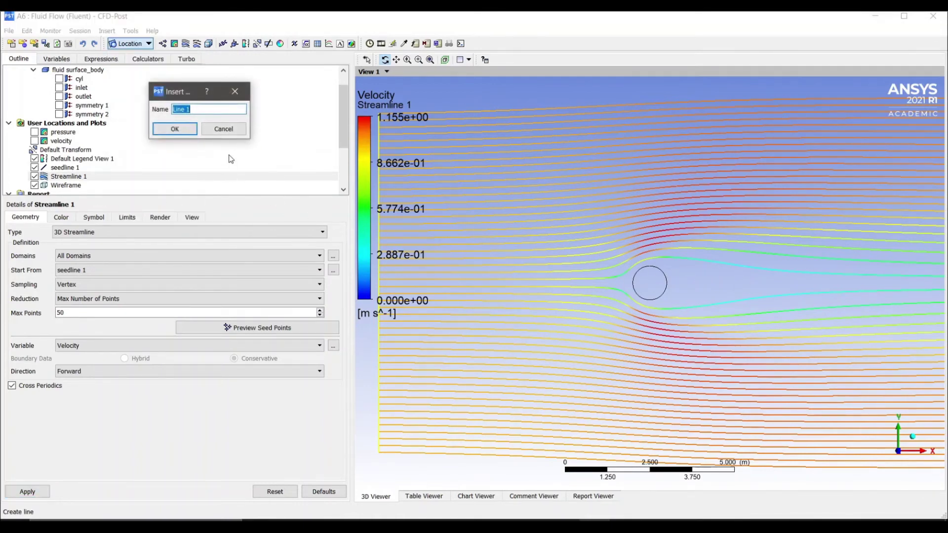
type("seedl")
left_click(157, 130)
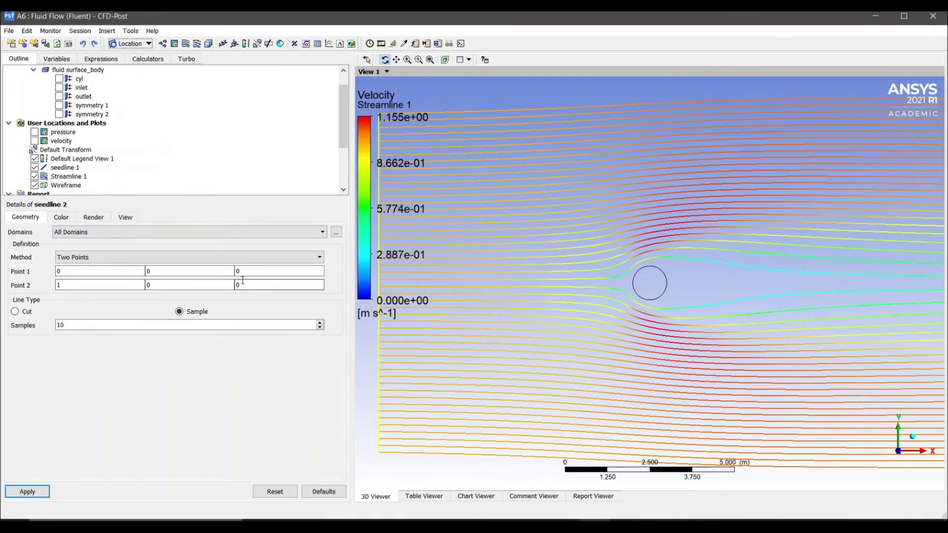
Step: Define seedline 2 by two points just behind the cylinder, from (0.5, 0.4, 0) to (0.5, -0.4, 0), and apply it
left_click(84, 270)
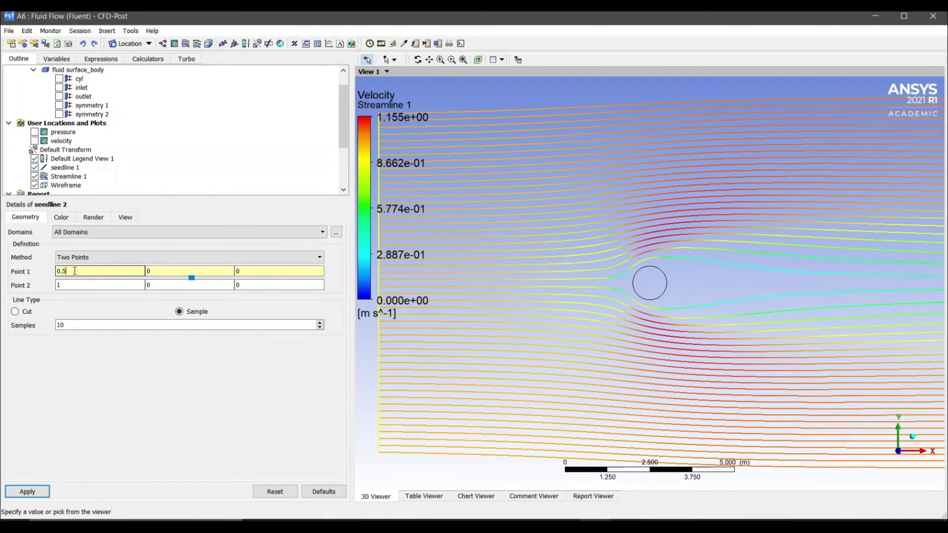
left_click(68, 285)
key("BackSpace")
type("0.5")
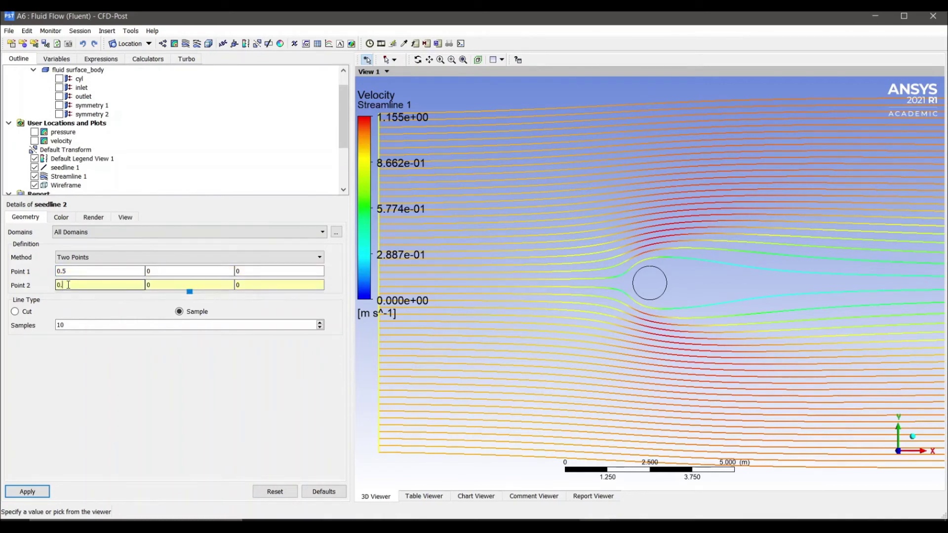
left_click(174, 274)
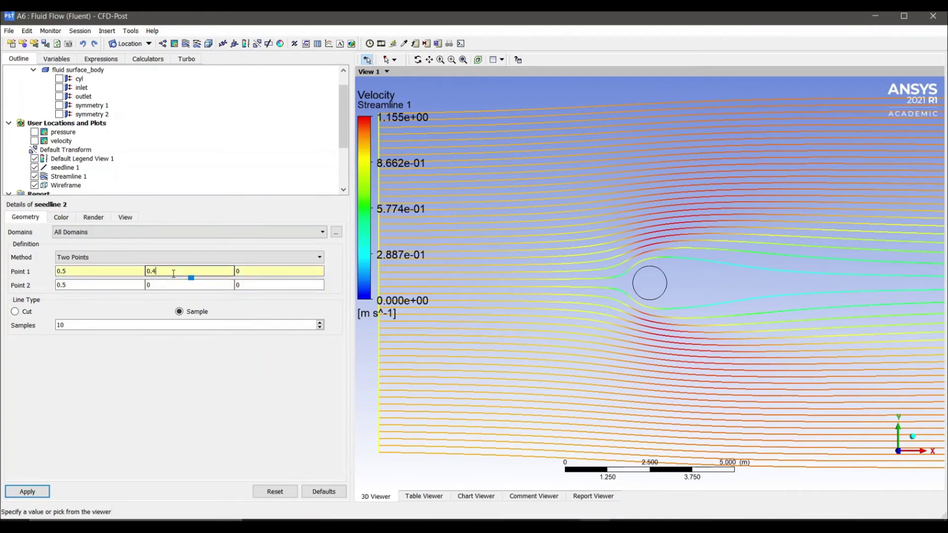
left_click(164, 285)
type("-0.4")
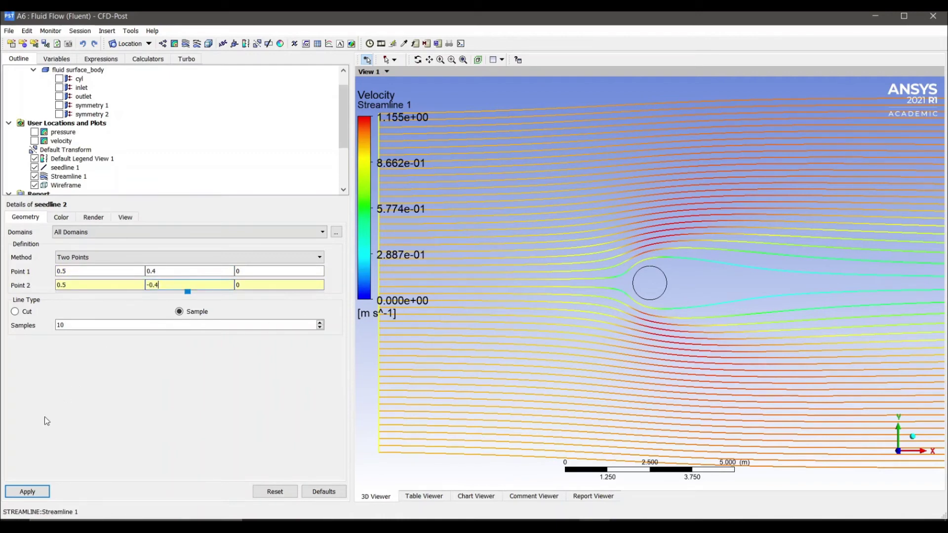
left_click(27, 492)
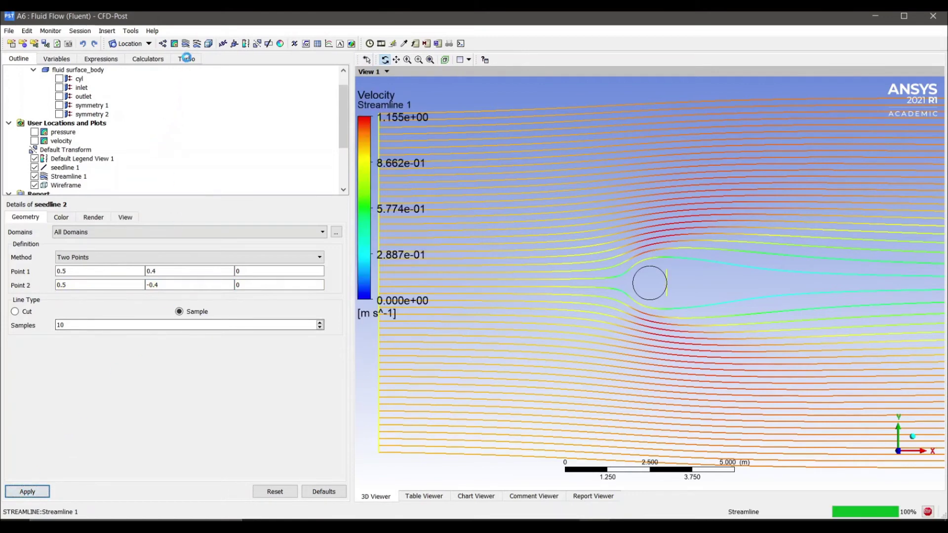
Step: Insert Streamline 2 starting from seedline 2 with a maximum of 10 points and direction Forward and Backward, and apply it
left_click(186, 44)
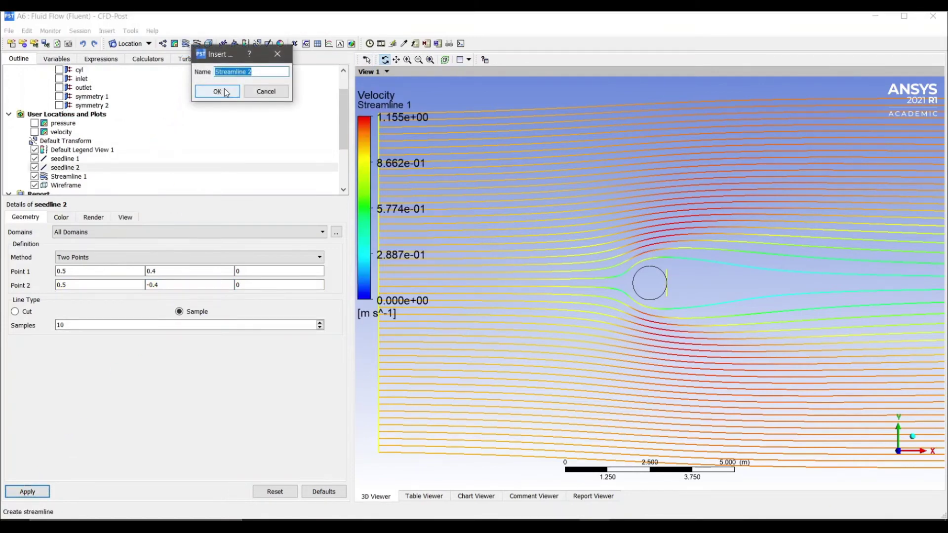
left_click(224, 88)
left_click(118, 272)
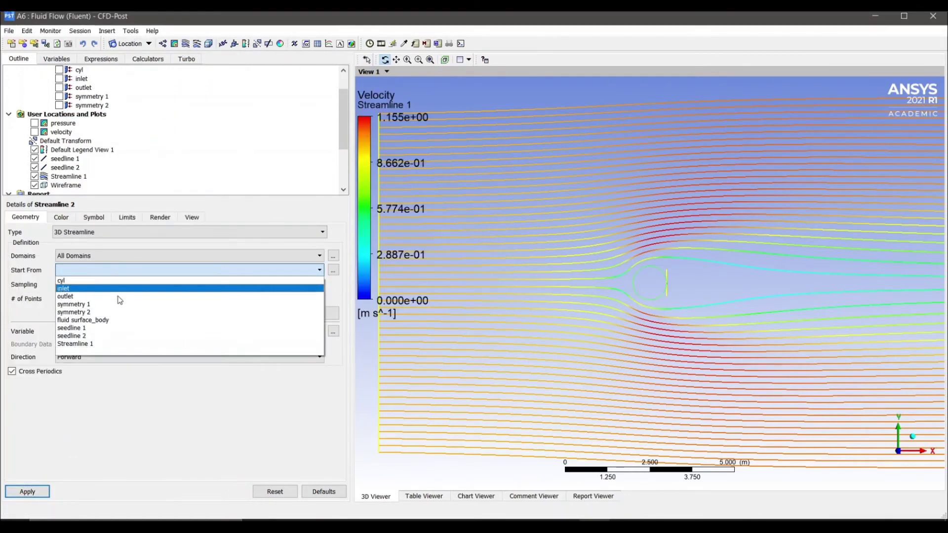
left_click(105, 336)
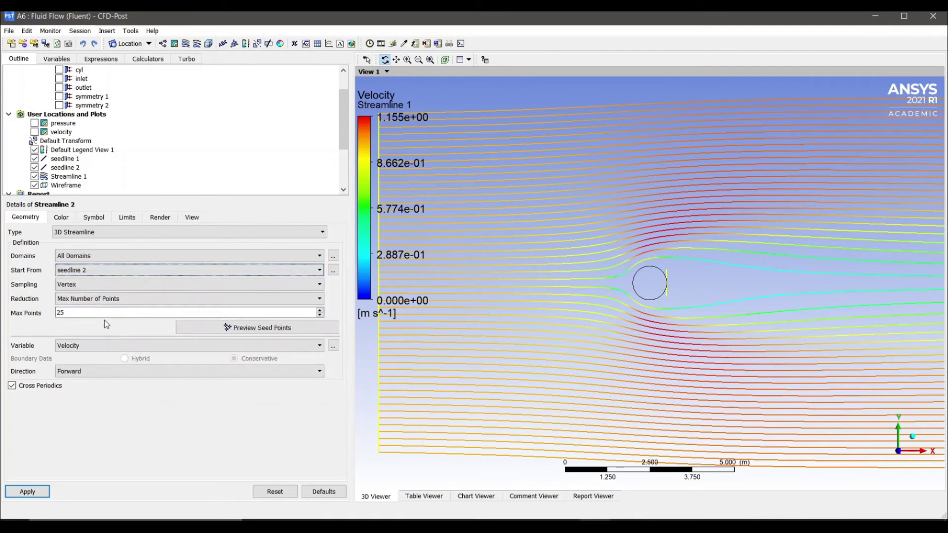
type("10")
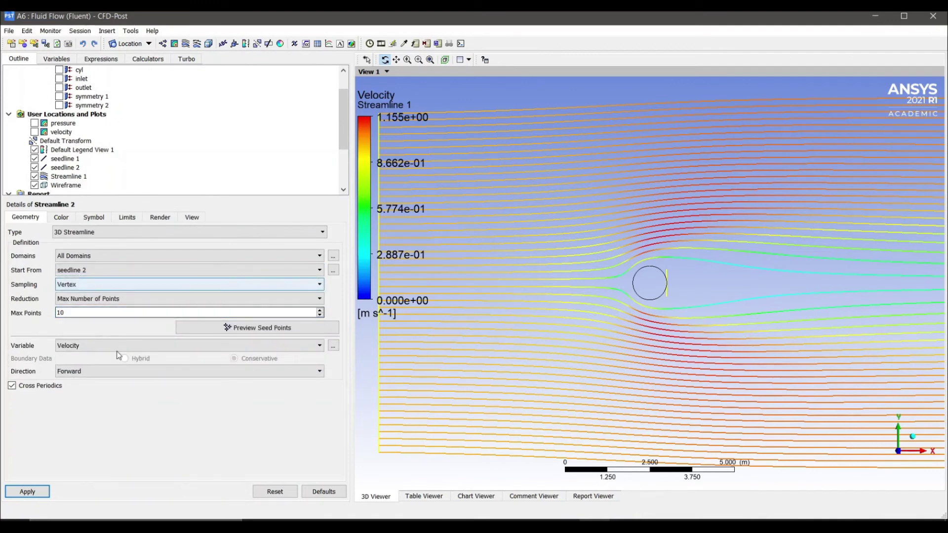
left_click(144, 372)
left_click(123, 399)
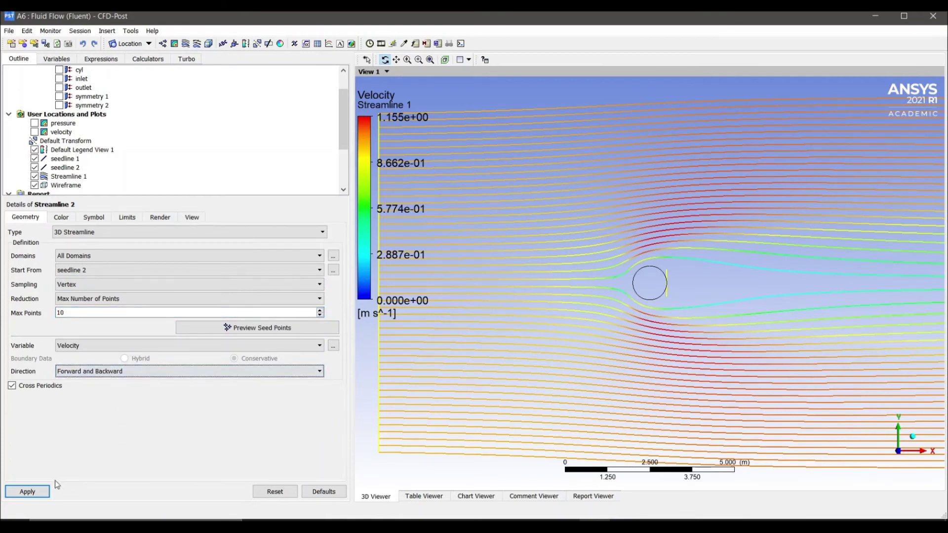
left_click(33, 492)
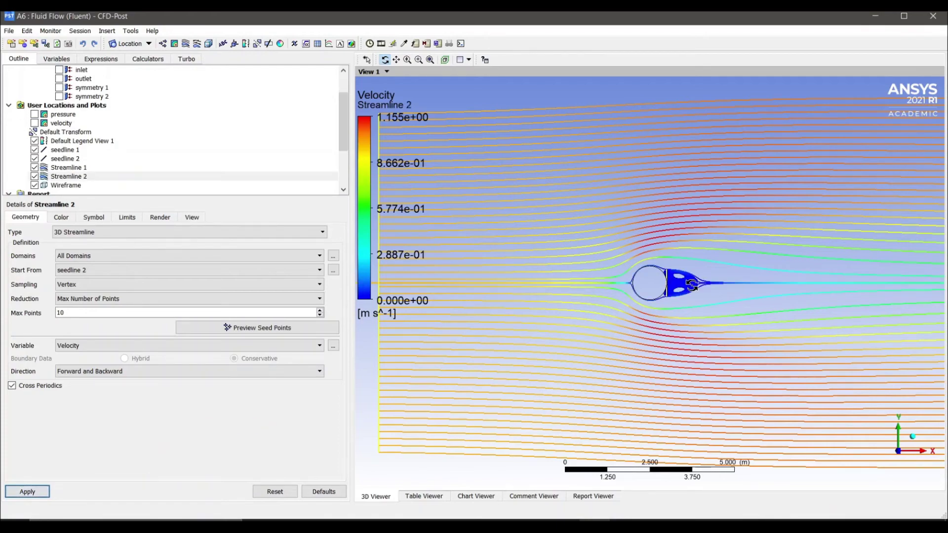
Step: Set Streamline 2's maximum points to 4 and Streamline 1's to 58, applying the changes
scroll(691, 285, "up", 5)
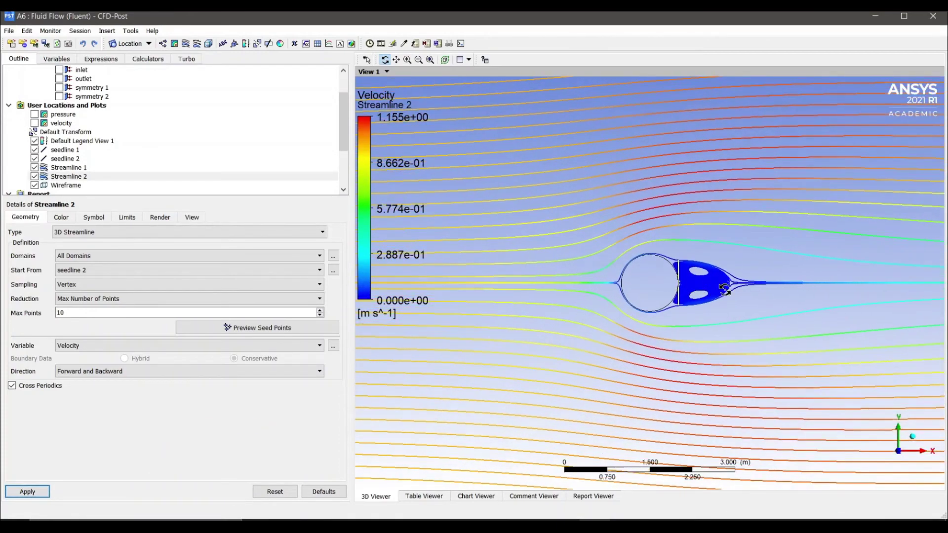
scroll(724, 290, "up", 2)
left_click_drag(77, 313, 37, 312)
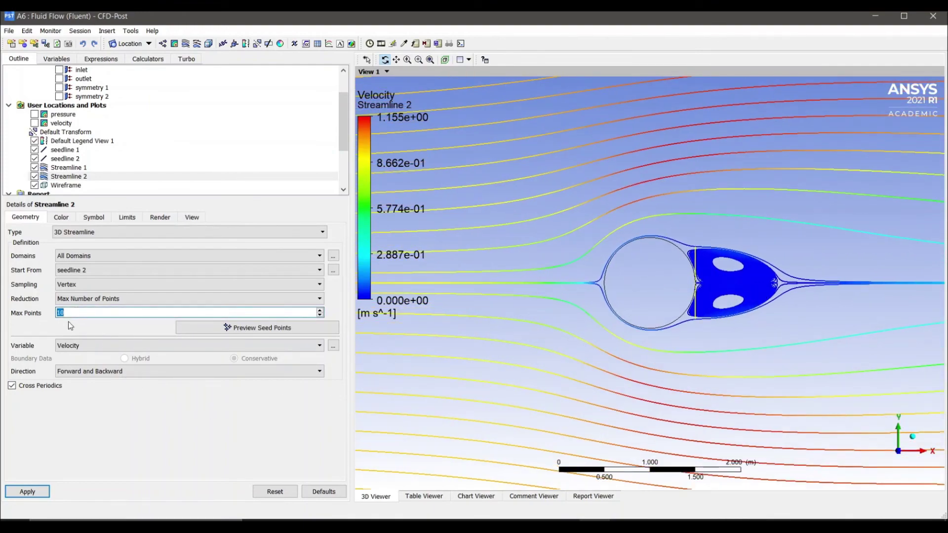
type("4")
left_click(27, 491)
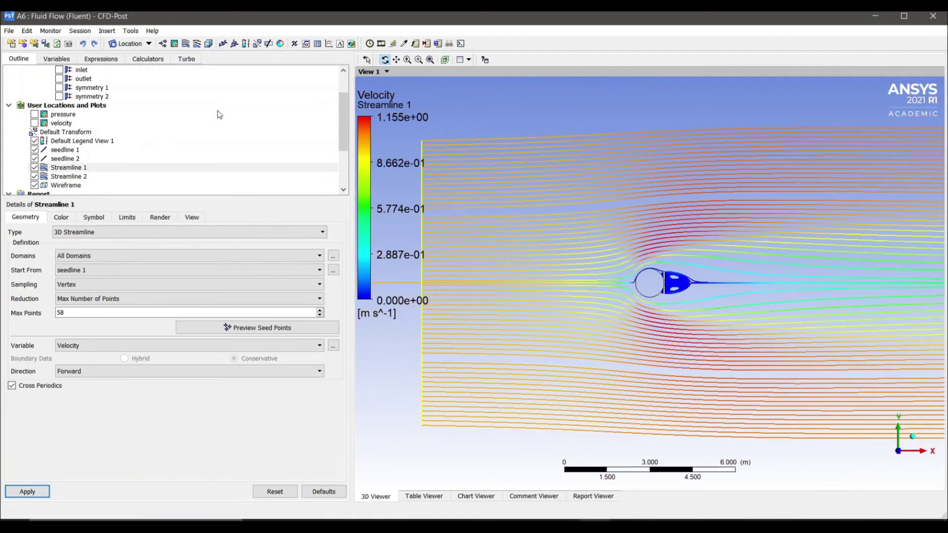
Step: Create a new expression named Theta exp
left_click(106, 61)
right_click(73, 189)
left_click(81, 192)
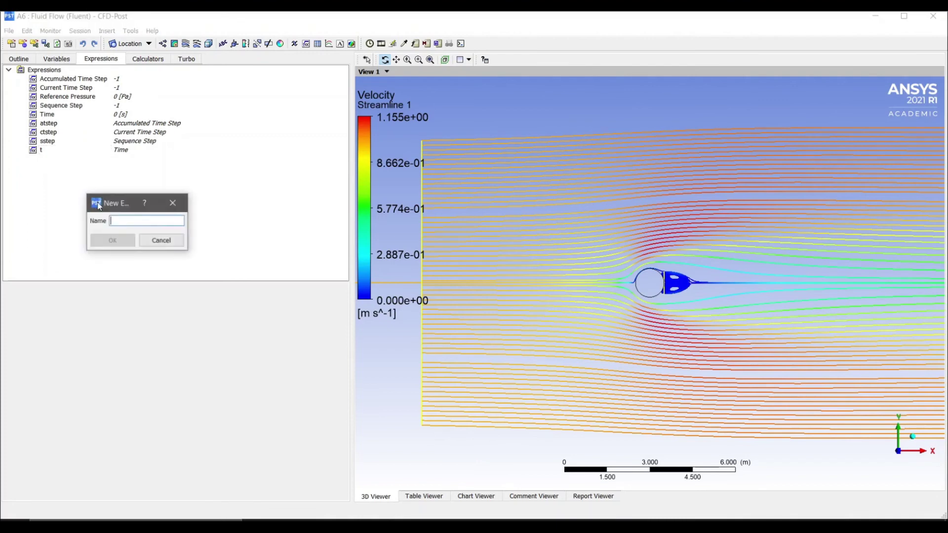
type("The")
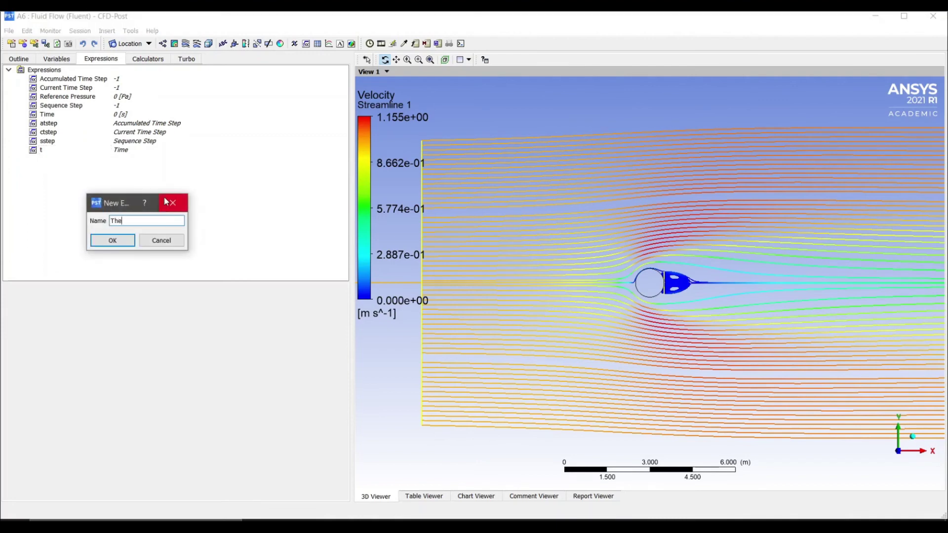
type("ta exp")
left_click(125, 243)
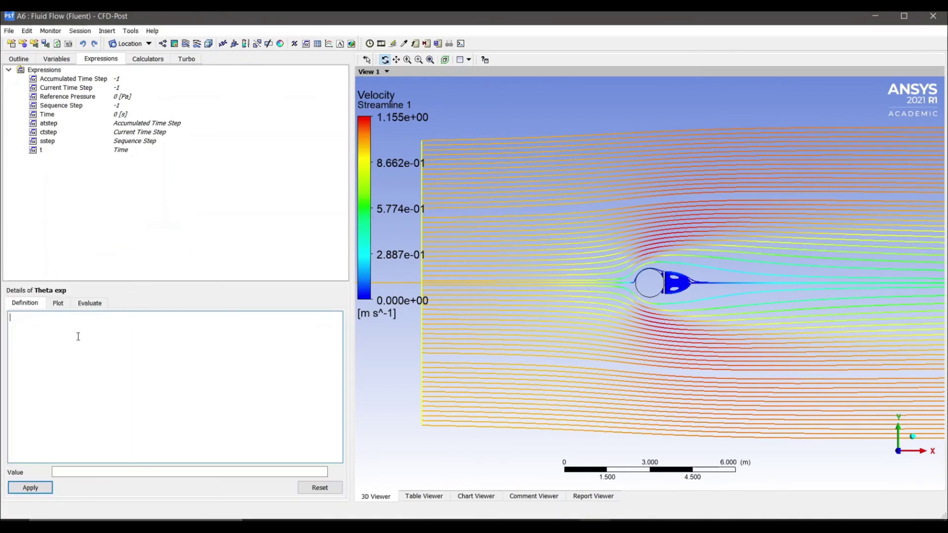
Step: Define the Theta exp expression as acos(X/0.5[m]) using the acos function and the geometric X variable, and apply it
right_click(78, 336)
mouse_move(118, 345)
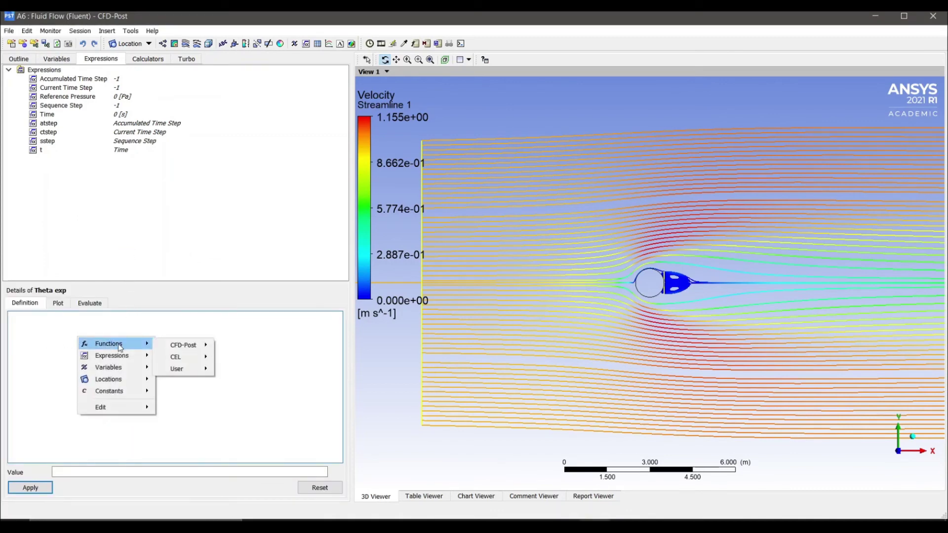
mouse_move(184, 356)
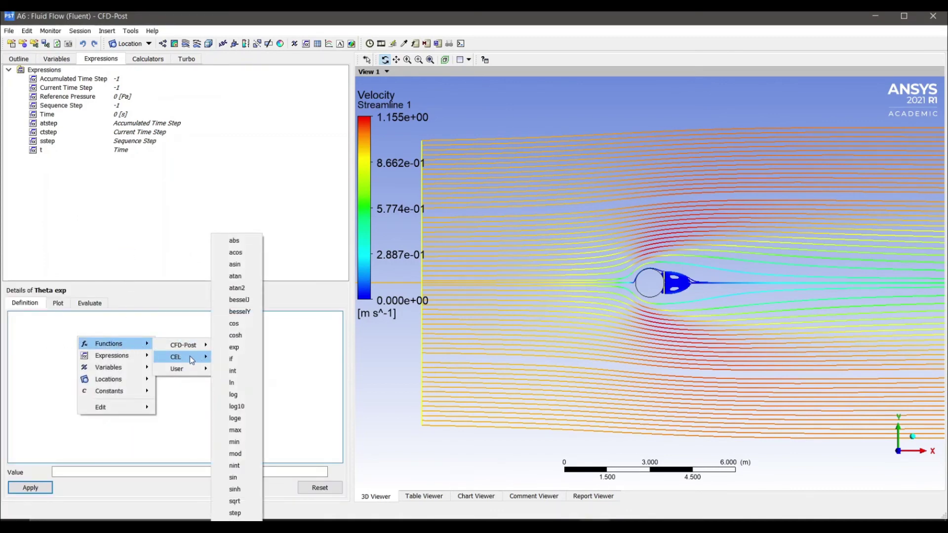
left_click(236, 252)
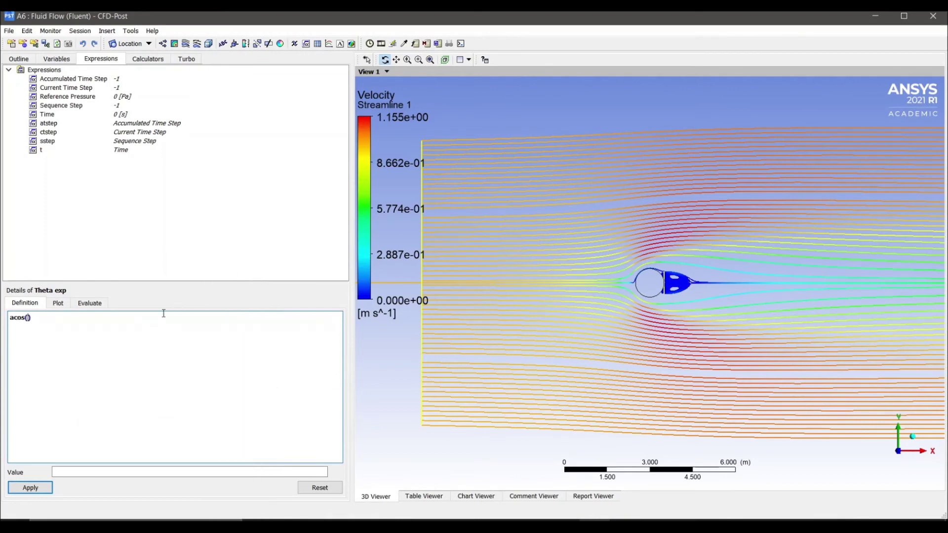
right_click(29, 318)
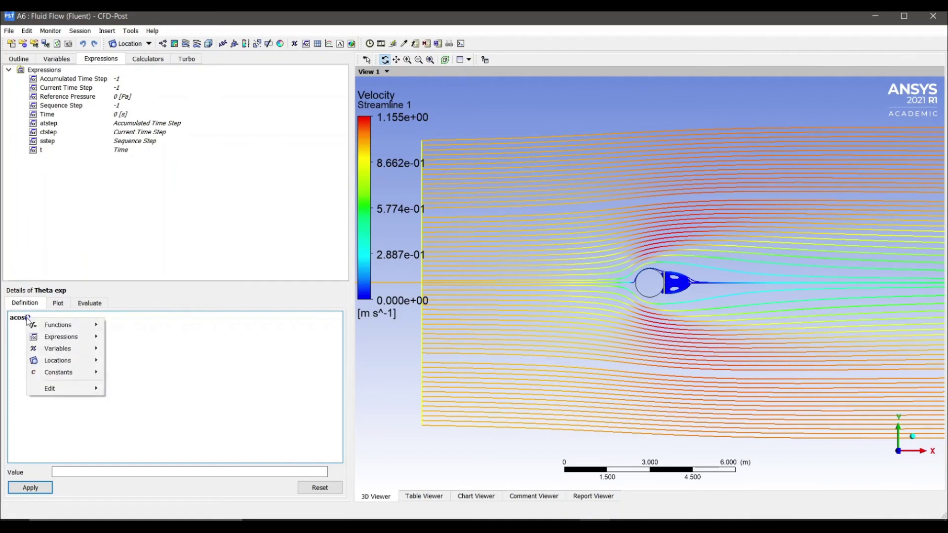
mouse_move(72, 354)
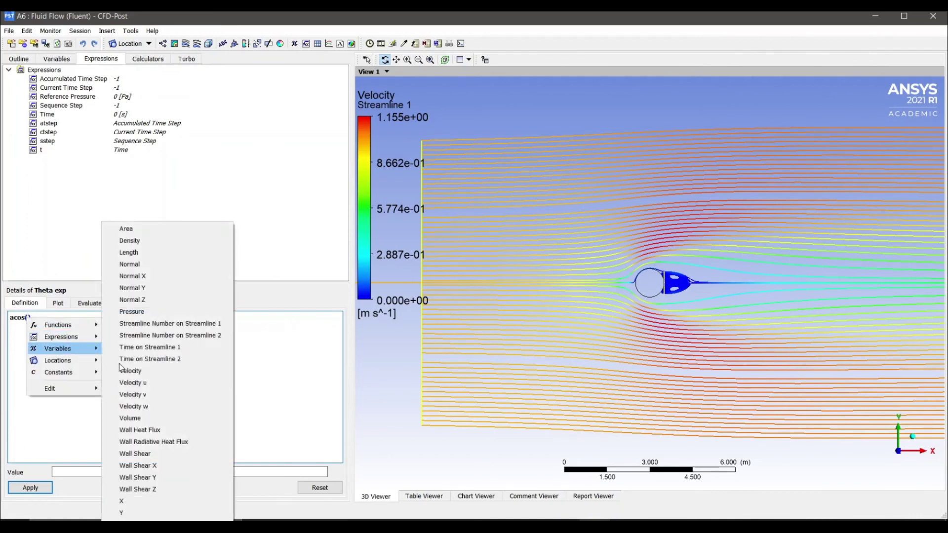
left_click(69, 348)
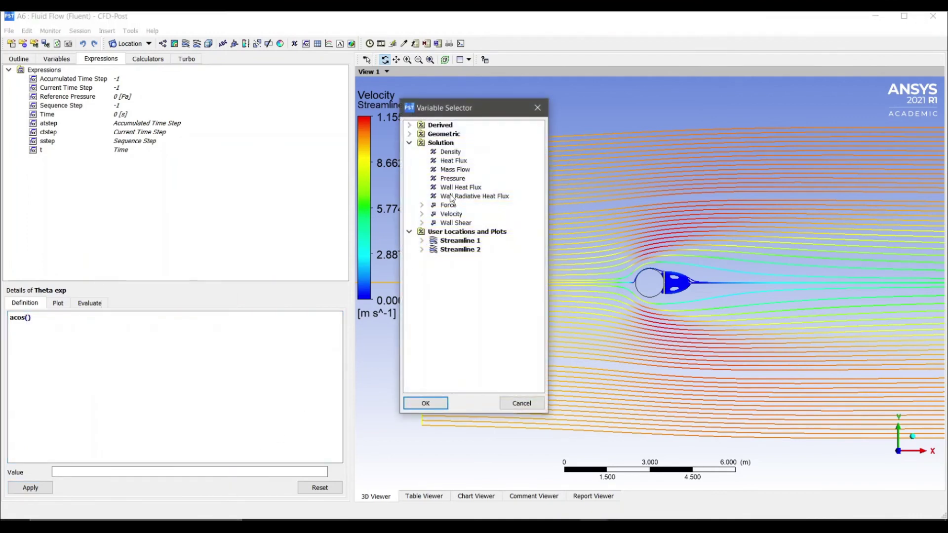
left_click(409, 134)
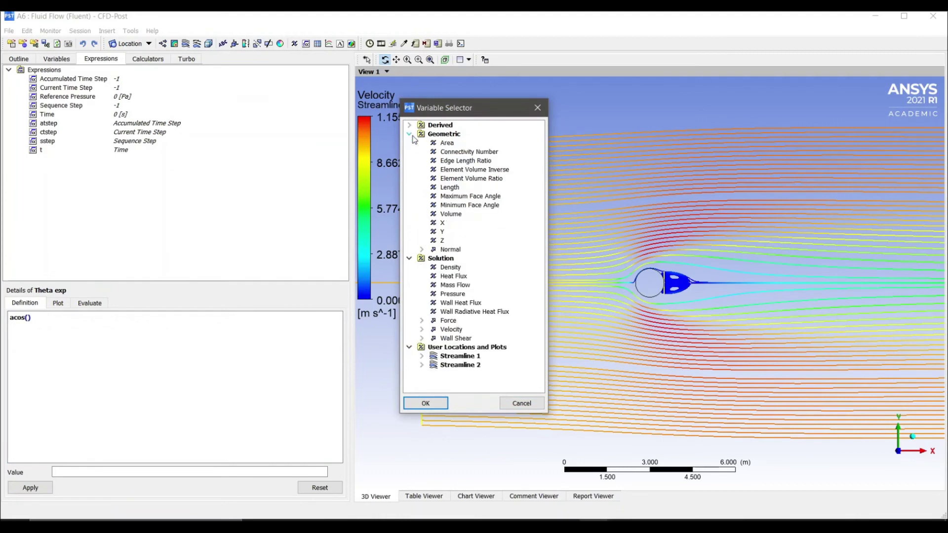
left_click(442, 223)
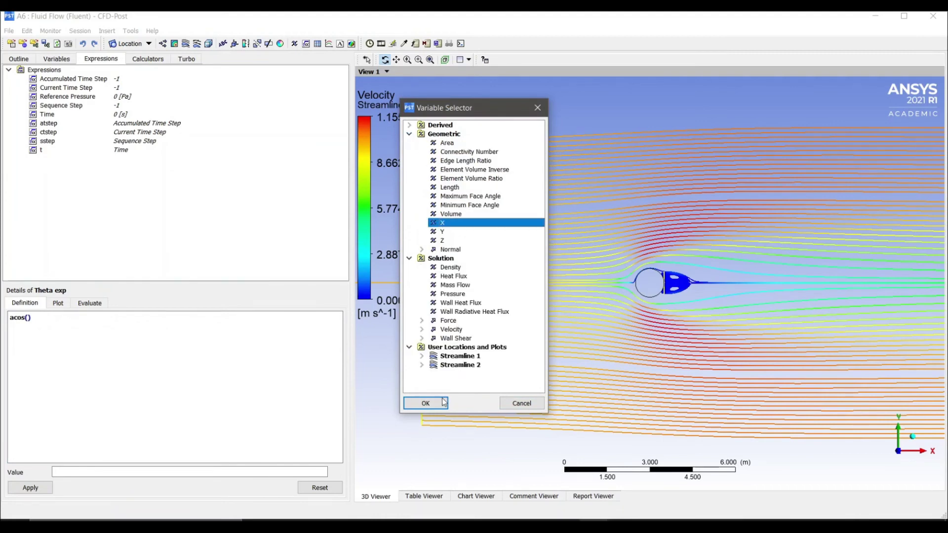
left_click(425, 403)
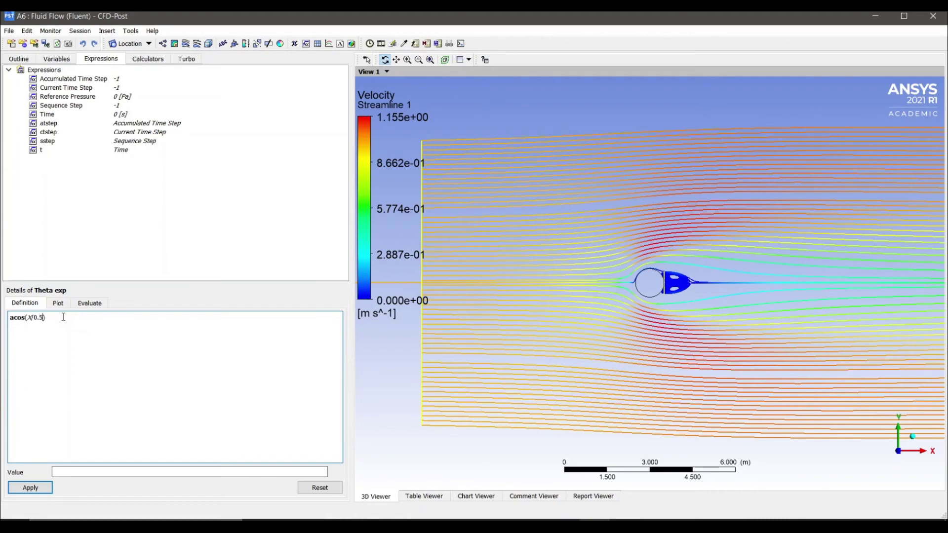
type("/0.5[m]")
left_click(31, 486)
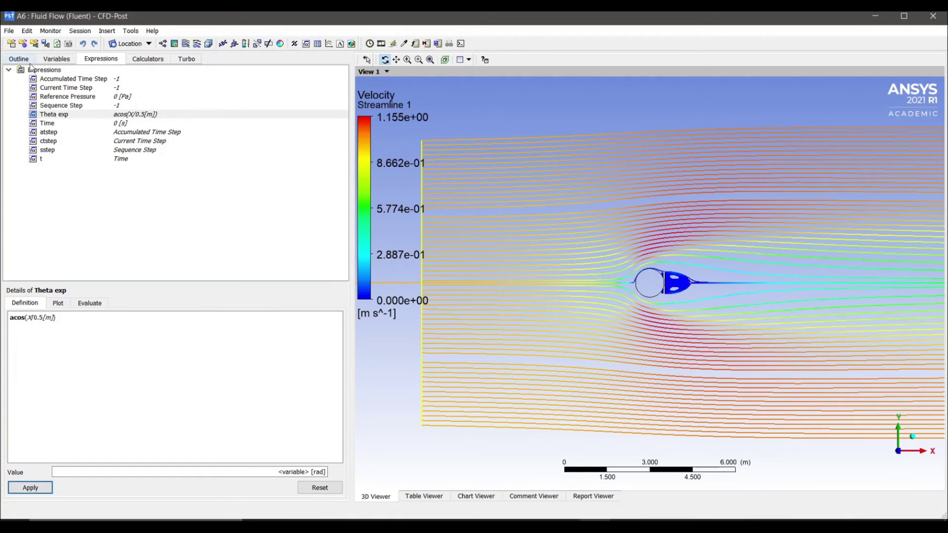
Step: Create a scalar variable named Theta defined by the expression Theta exp, and apply it
left_click(54, 60)
right_click(81, 218)
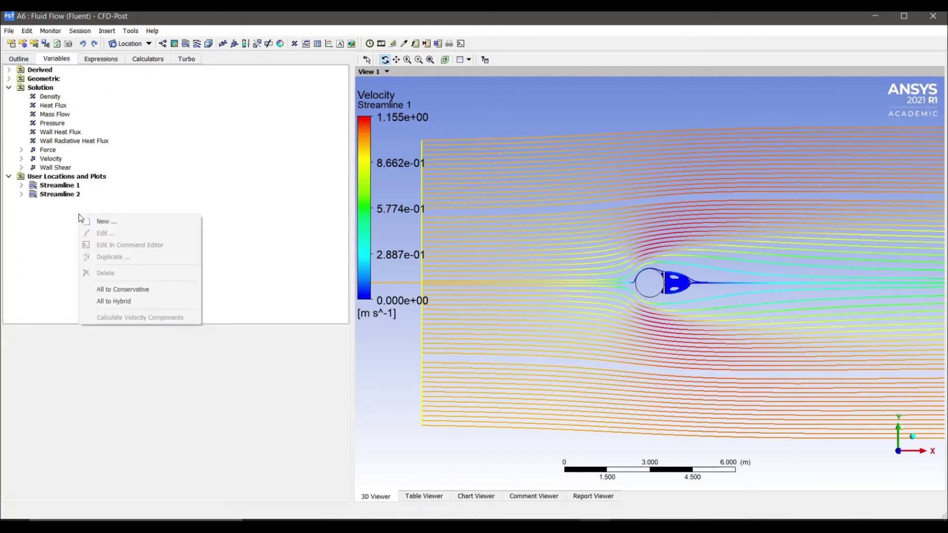
left_click(131, 221)
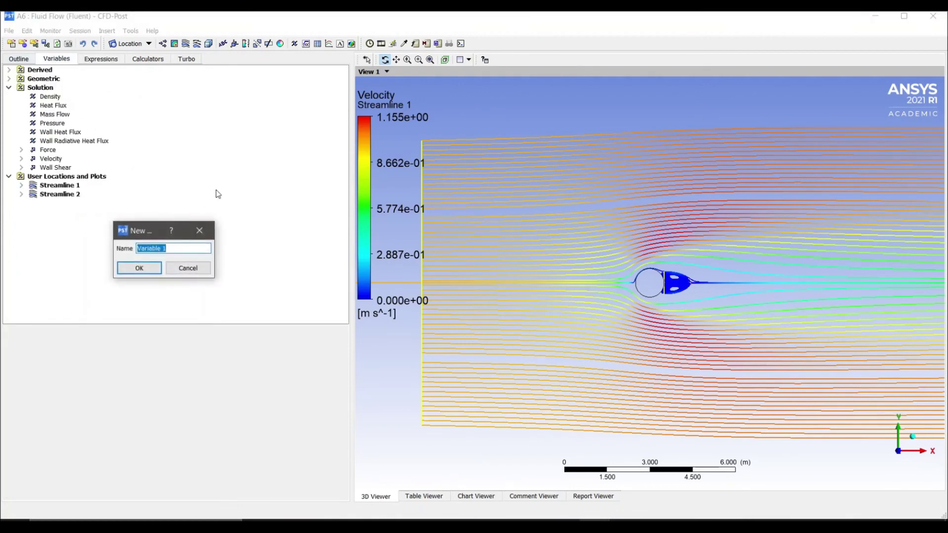
type("th")
left_click(147, 269)
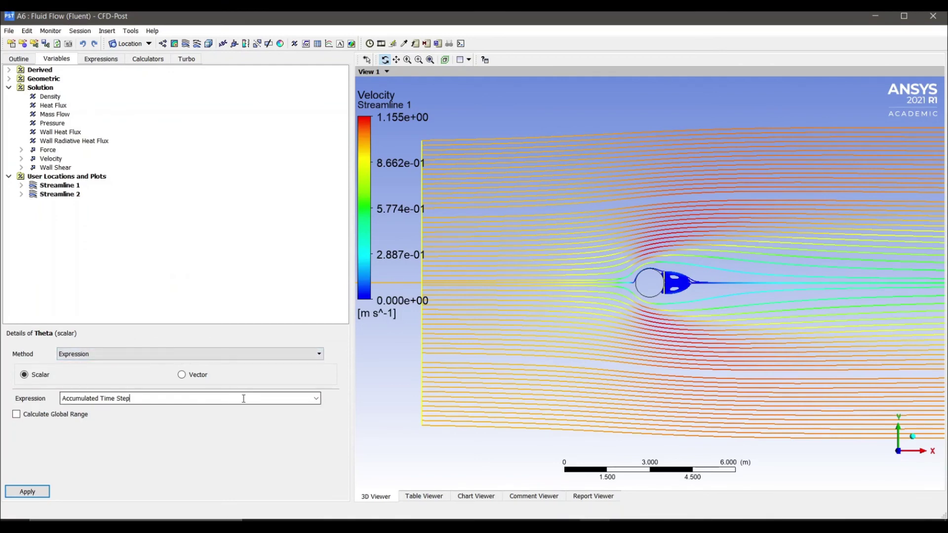
left_click(315, 399)
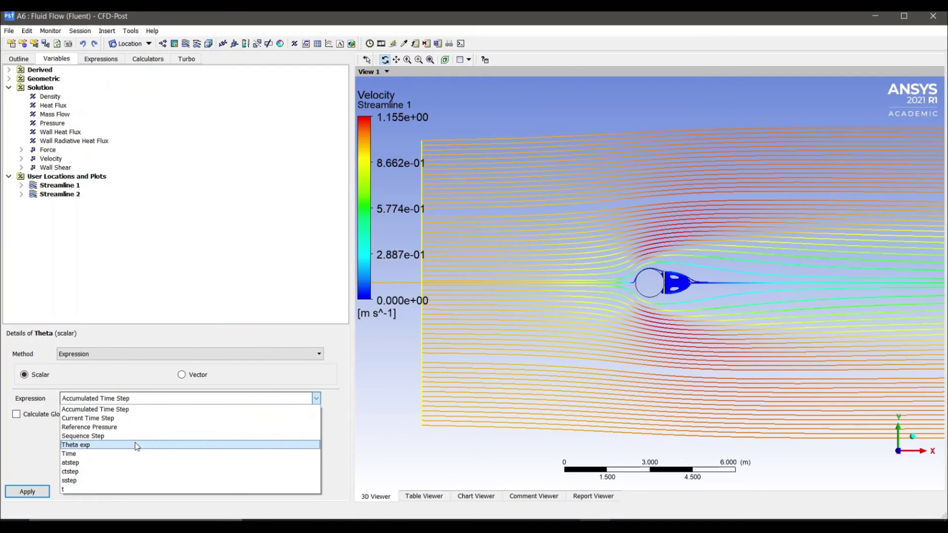
left_click(135, 444)
left_click(31, 492)
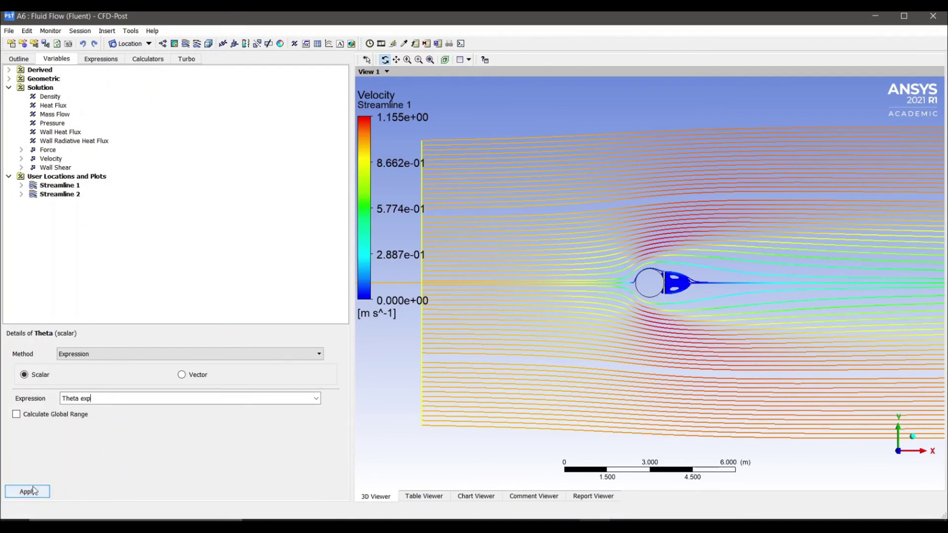
left_click(46, 493)
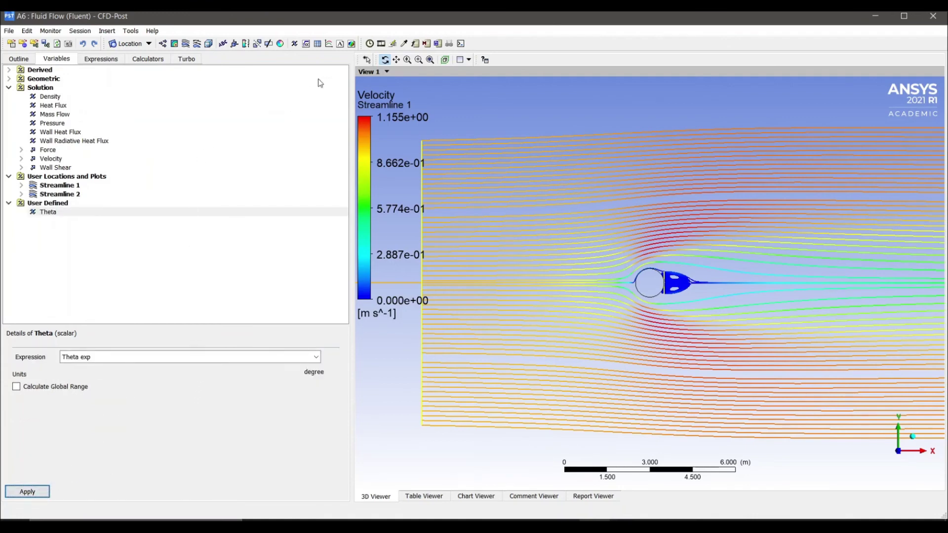
left_click(329, 45)
type("pressure plot")
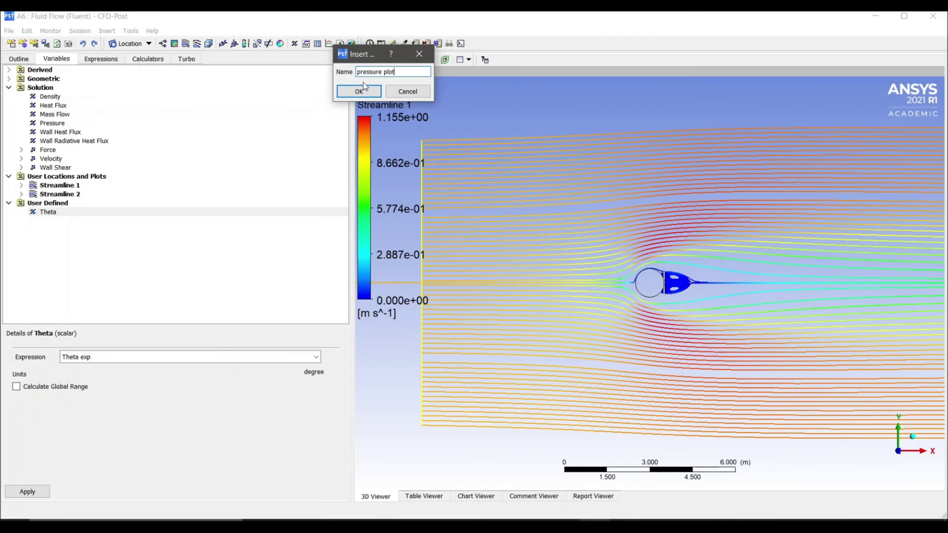
left_click(359, 91)
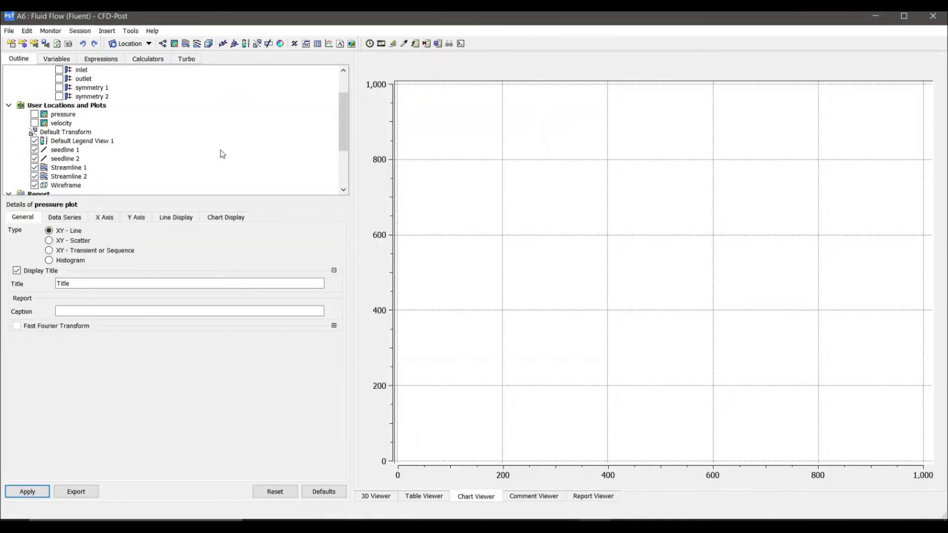
Step: Insert a polyline named cylinder using the Boundary Intersection method between cyl and symmetry 1, and apply it
left_click(375, 496)
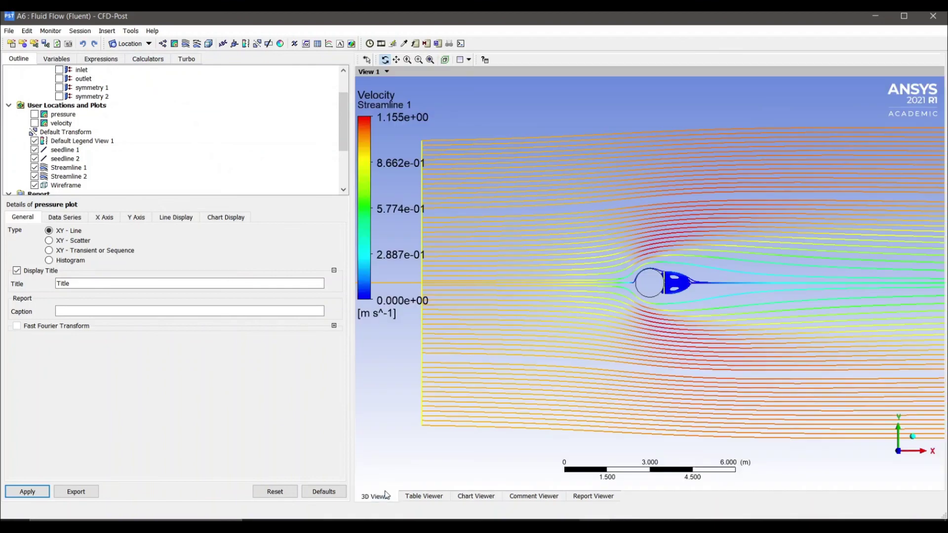
left_click(132, 45)
left_click(151, 163)
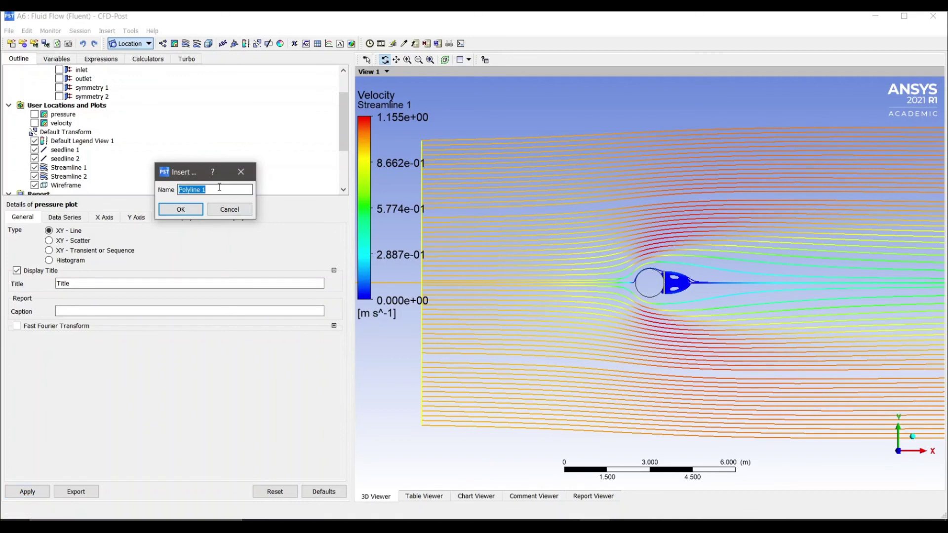
type("cylinder")
left_click(180, 209)
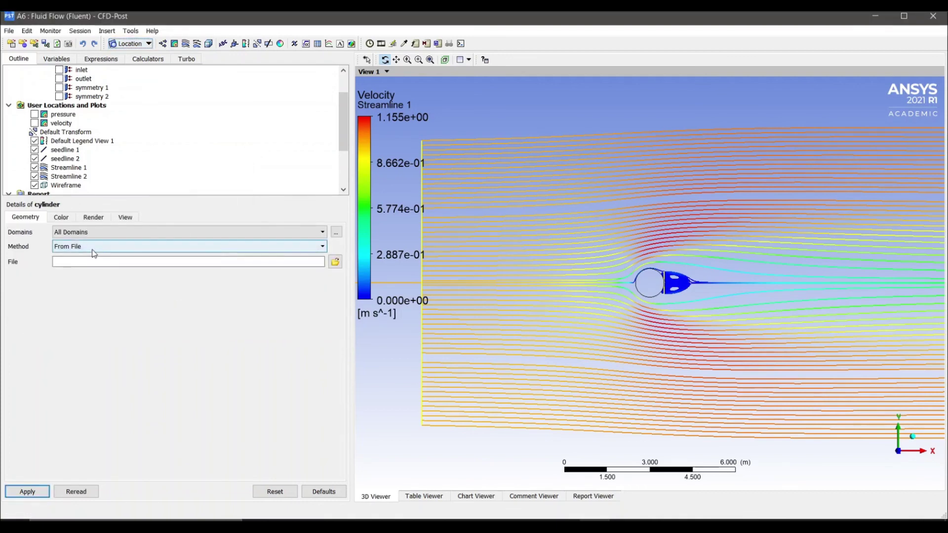
left_click(92, 250)
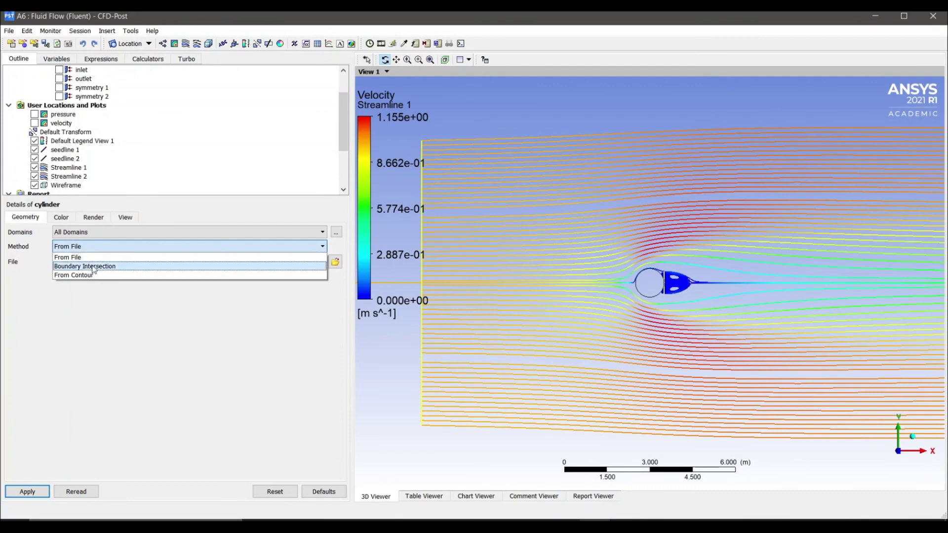
left_click(94, 267)
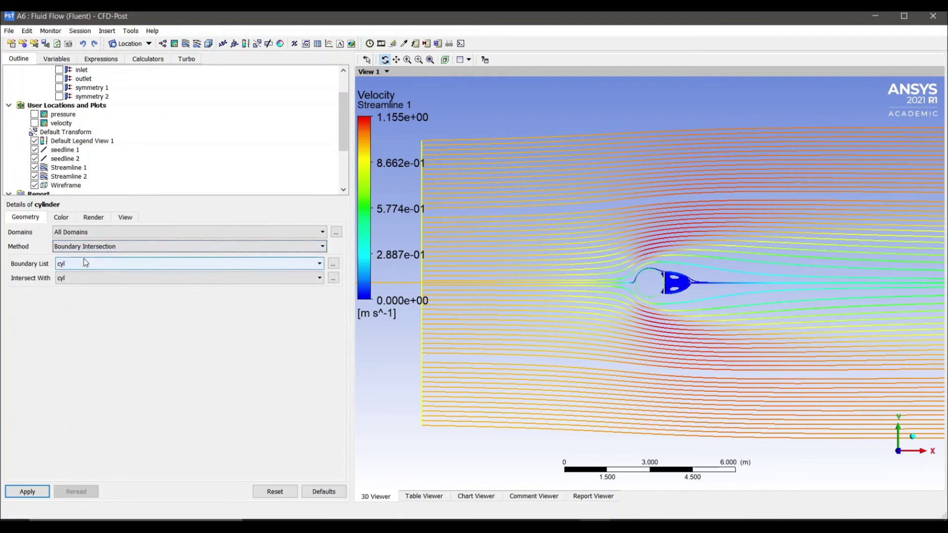
left_click(106, 280)
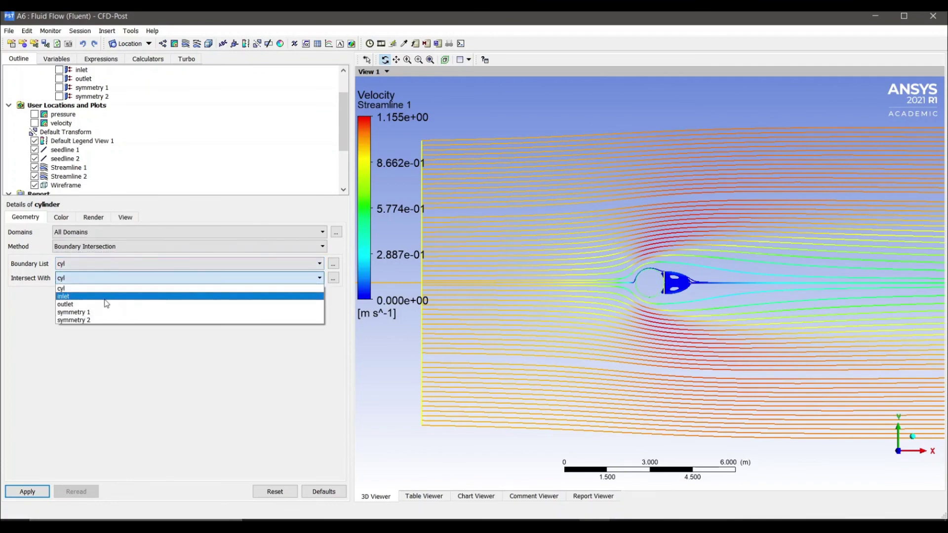
left_click(101, 312)
left_click(41, 491)
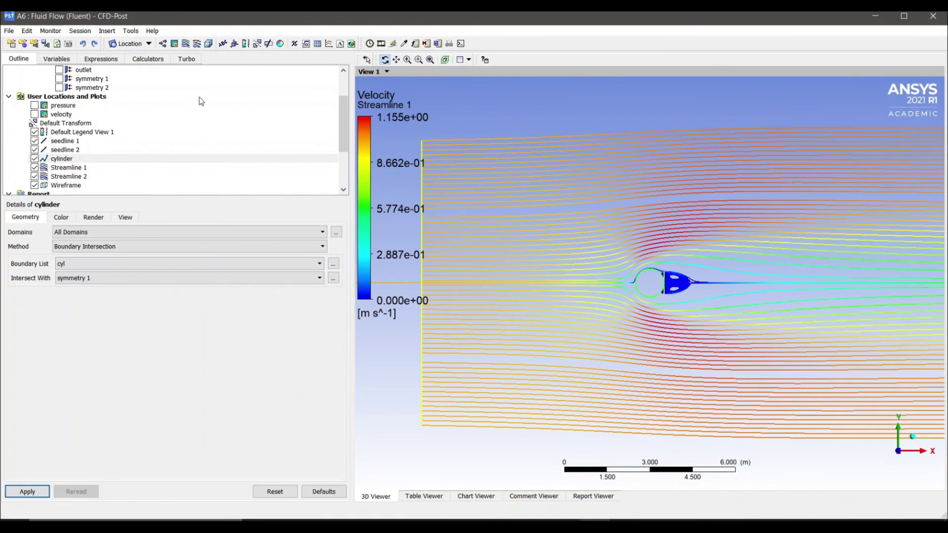
Step: Insert a chart named pressure plot and set its title to "pressure vs theta"
scroll(110, 161, "down", 3)
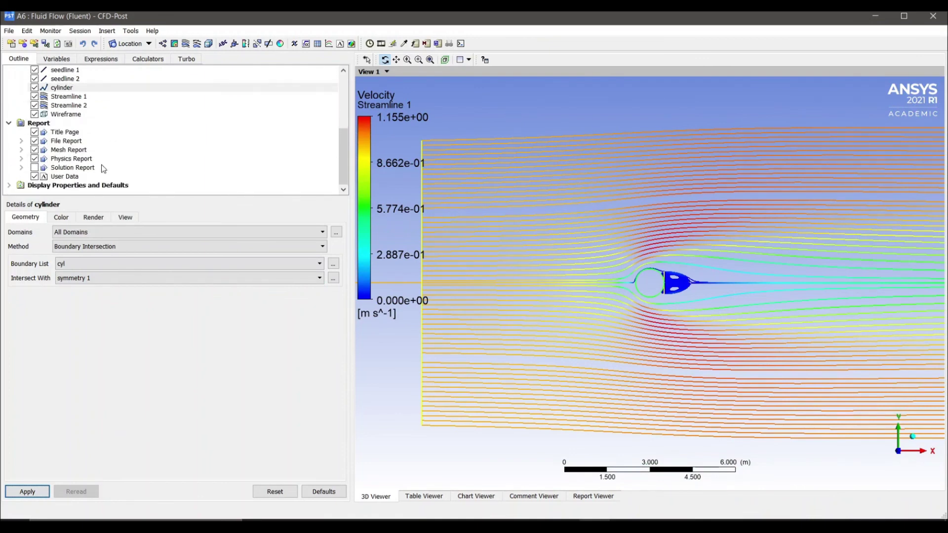
left_click(333, 44)
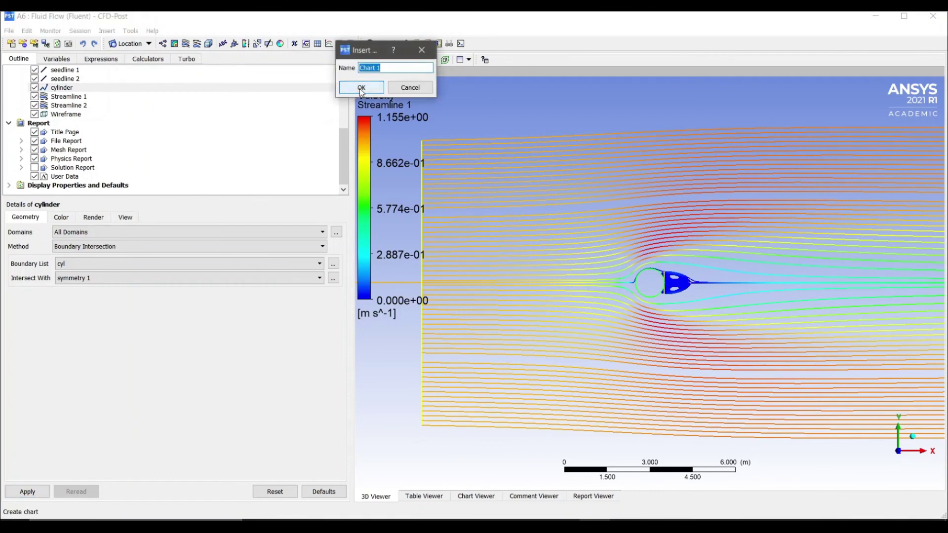
type("pressure plot")
left_click(360, 89)
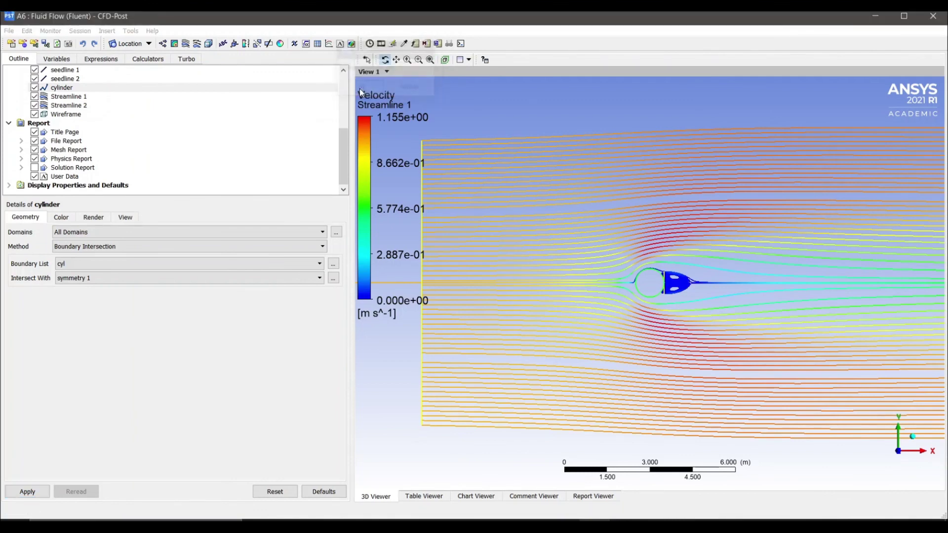
double_click(115, 283)
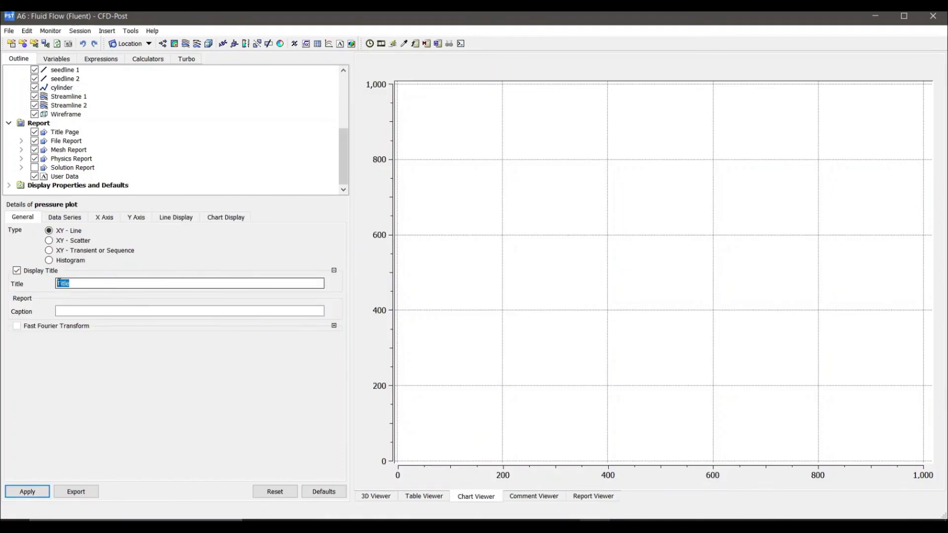
type("pressure")
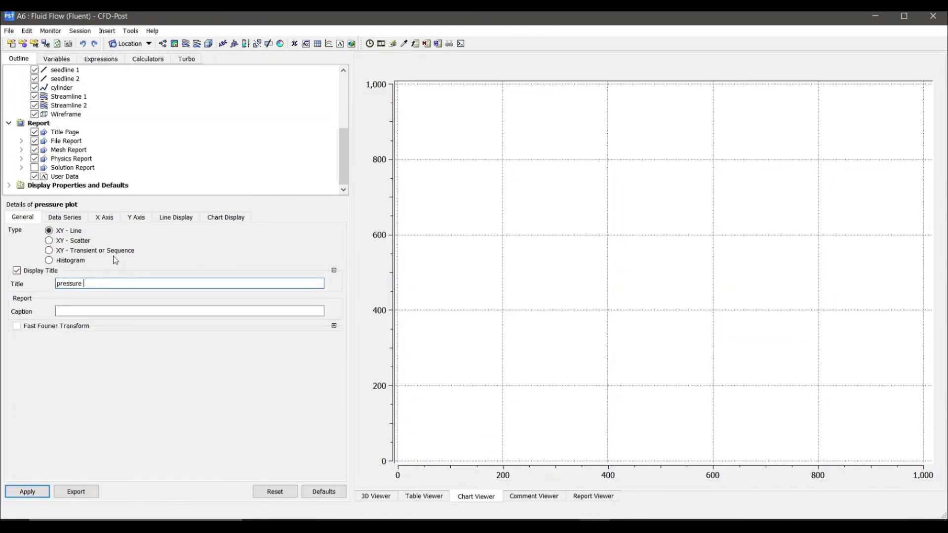
type(" vs theta")
key("BackSpace")
type("ta")
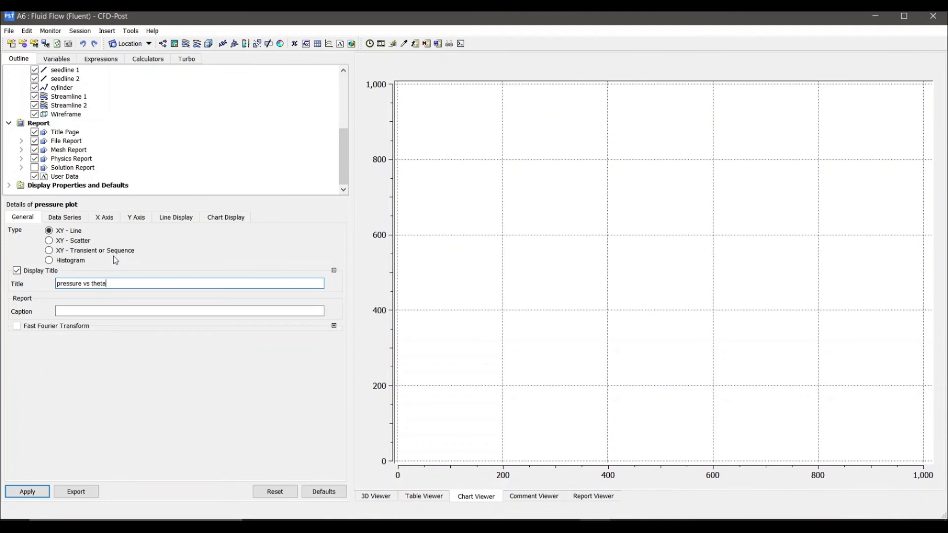
Step: Set the data source location of the chart's Series 1 to the cylinder polyline
left_click(68, 218)
left_click(177, 340)
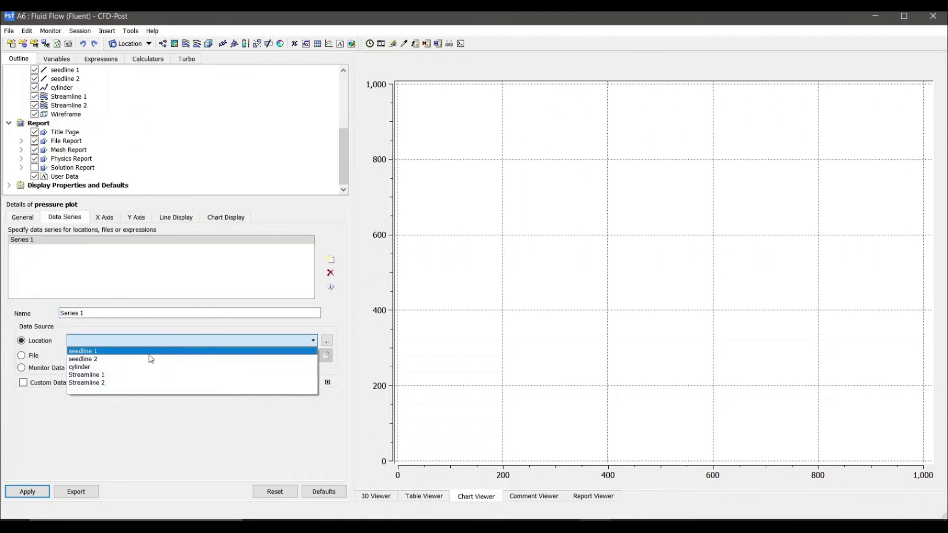
left_click(140, 368)
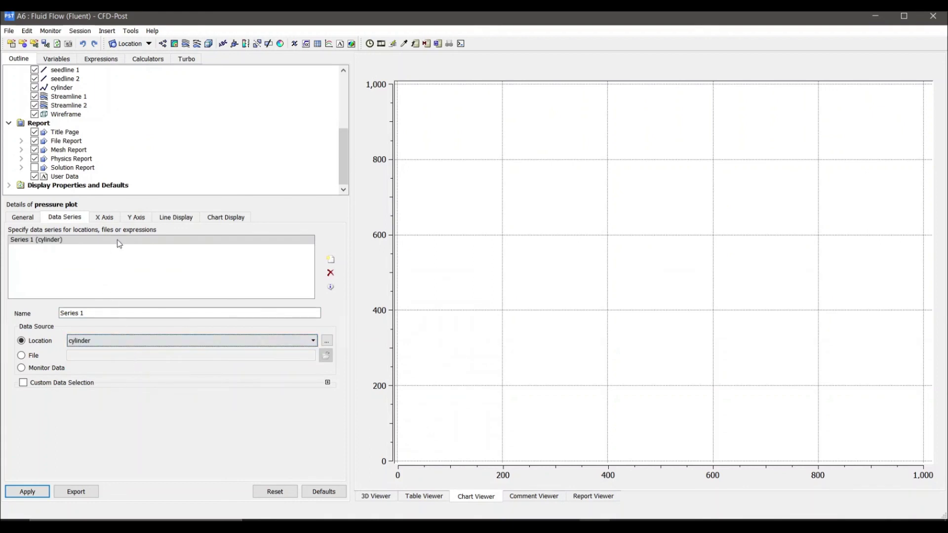
Step: Plot Theta on an inverted X axis against Pressure on the Y axis, and apply the chart
left_click(104, 217)
left_click(127, 242)
scroll(130, 303, "down", 5)
scroll(98, 312, "up", 3)
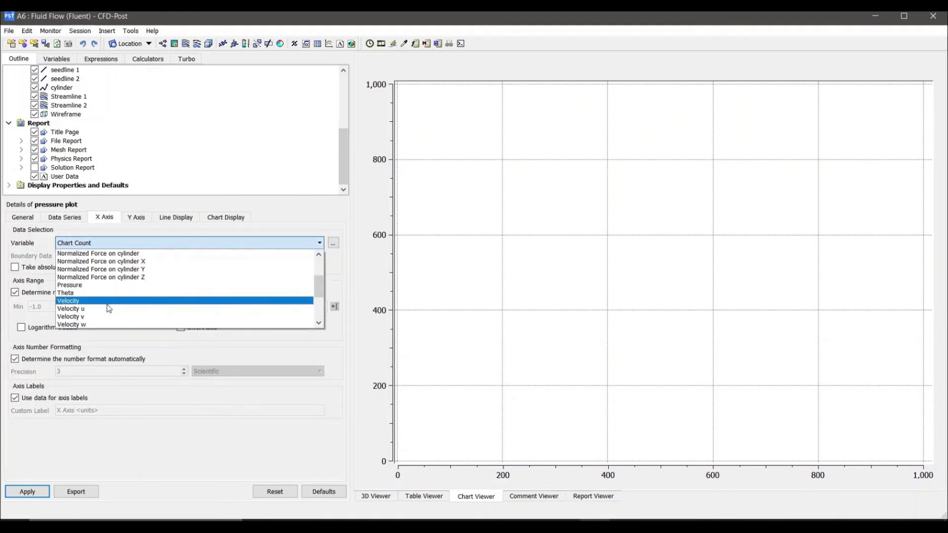
left_click(102, 293)
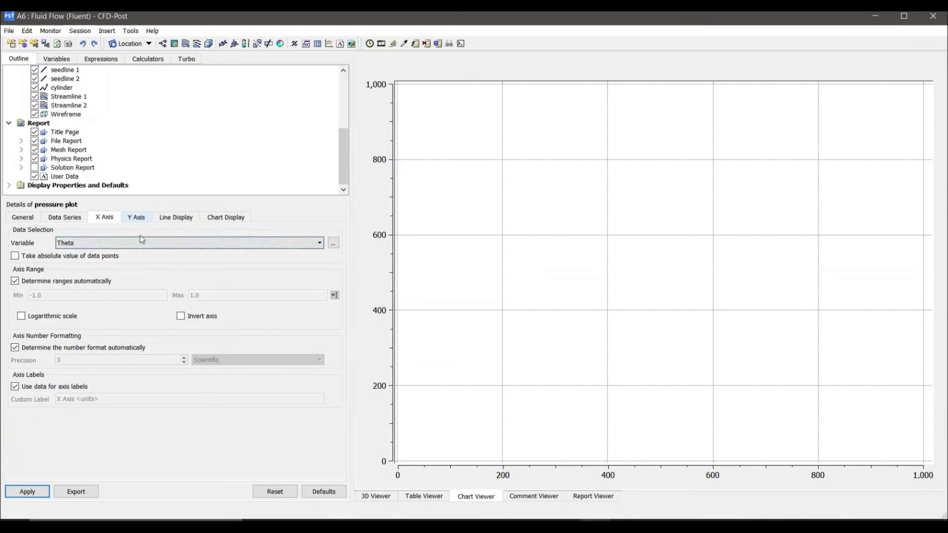
left_click(181, 316)
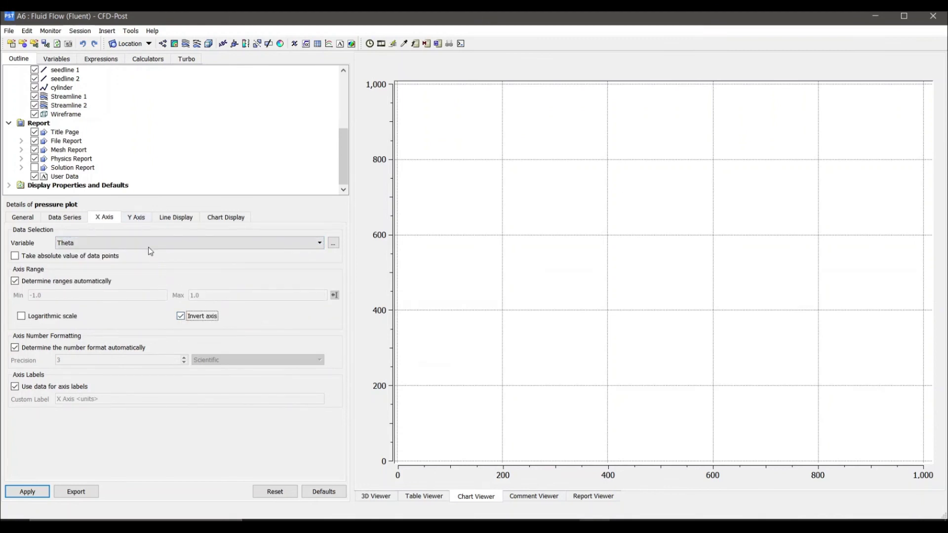
left_click(133, 218)
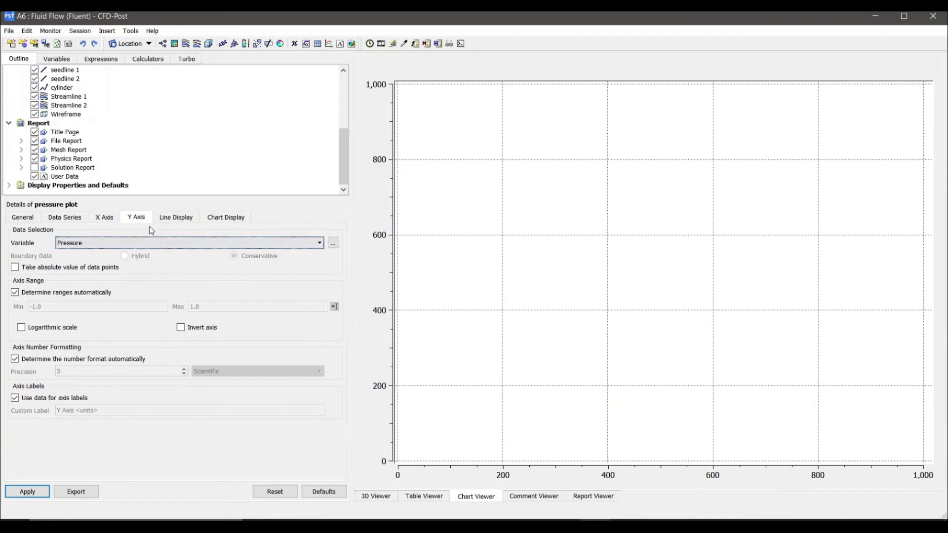
left_click(27, 491)
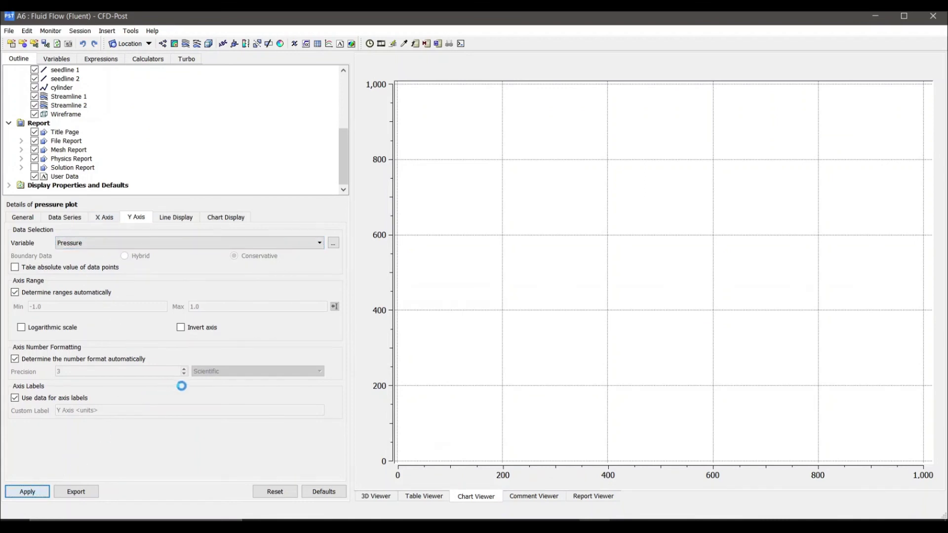